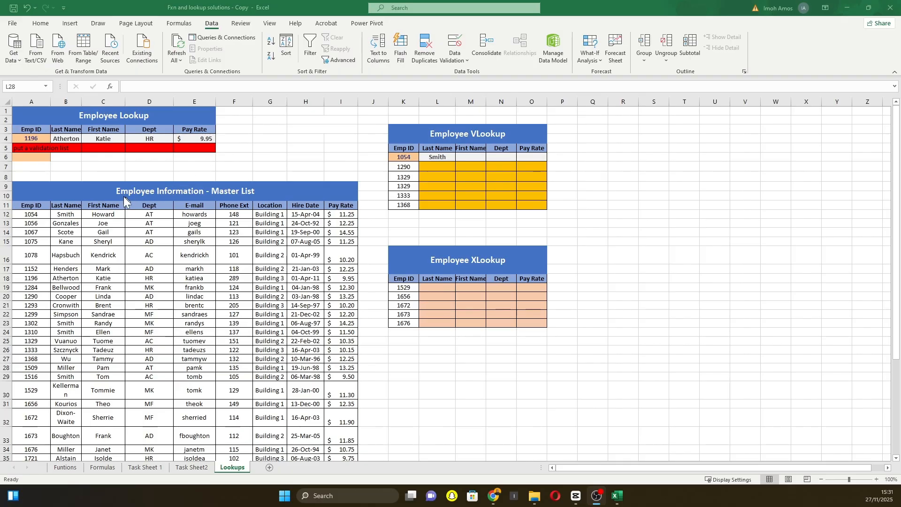
Step: Examine the employee master list, the Employee XLookup table, and the entries and formulas in row 4 of the Employee Lookup table
scroll(202, 237, "down", 8)
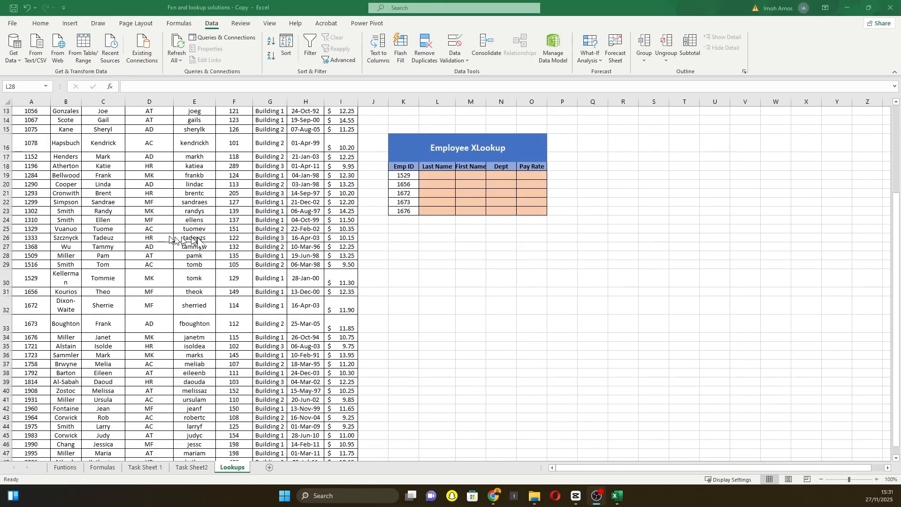
scroll(206, 240, "up", 8)
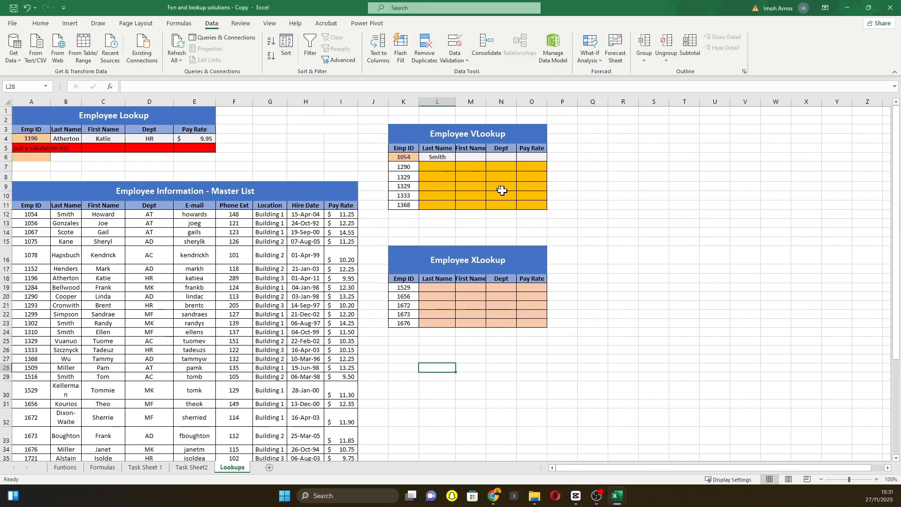
left_click(422, 255)
left_click_drag(487, 255, 511, 319)
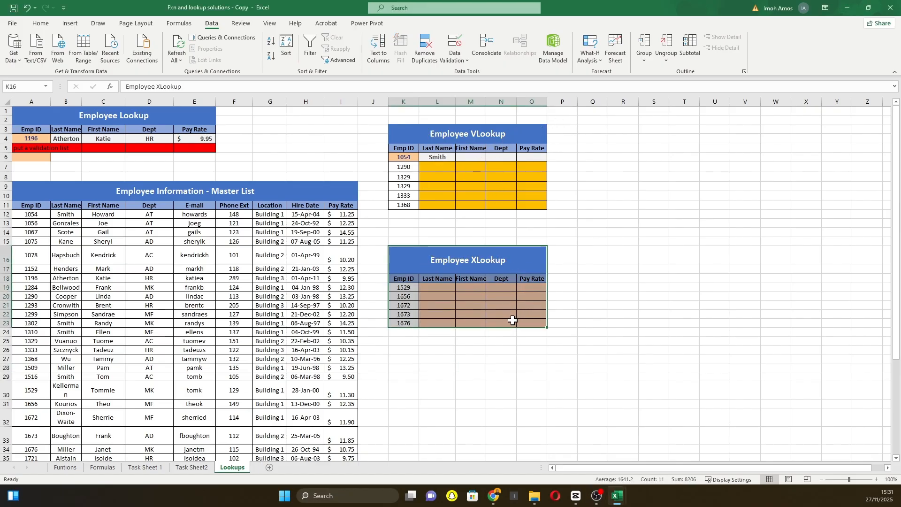
left_click(550, 215)
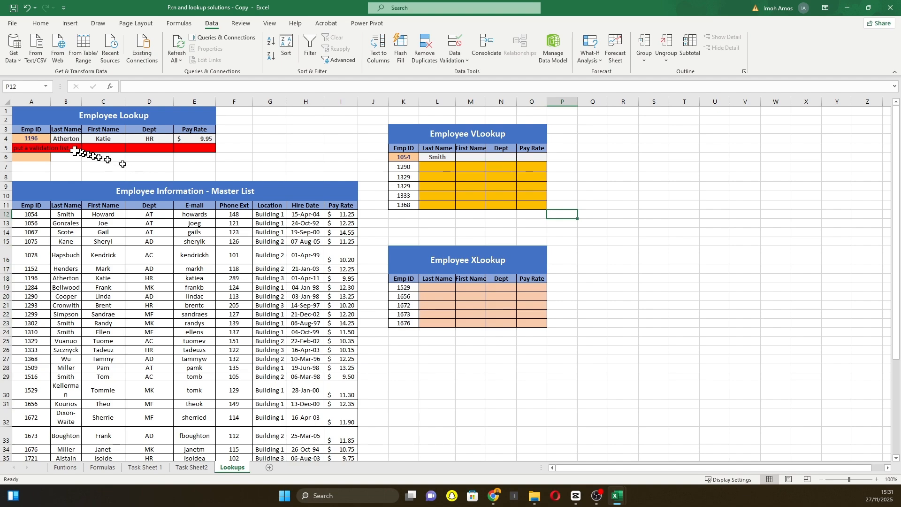
left_click(26, 139)
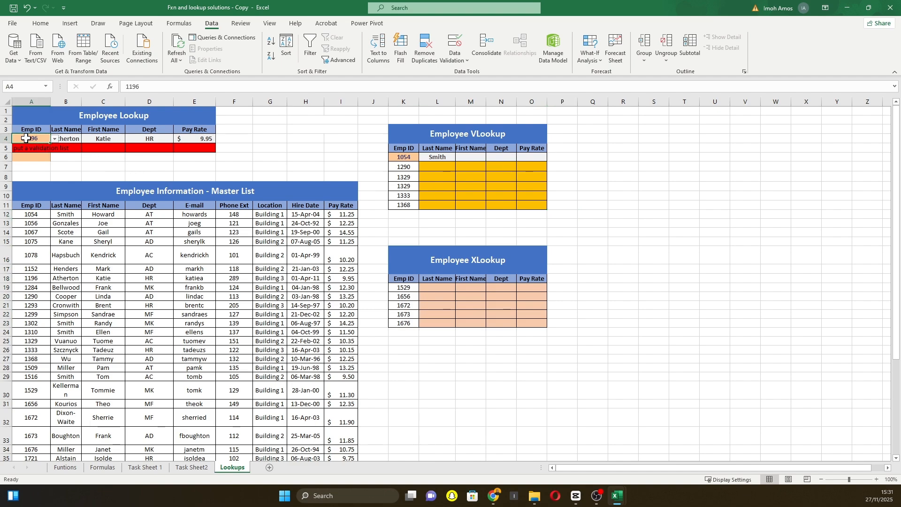
left_click(75, 137)
left_click(101, 139)
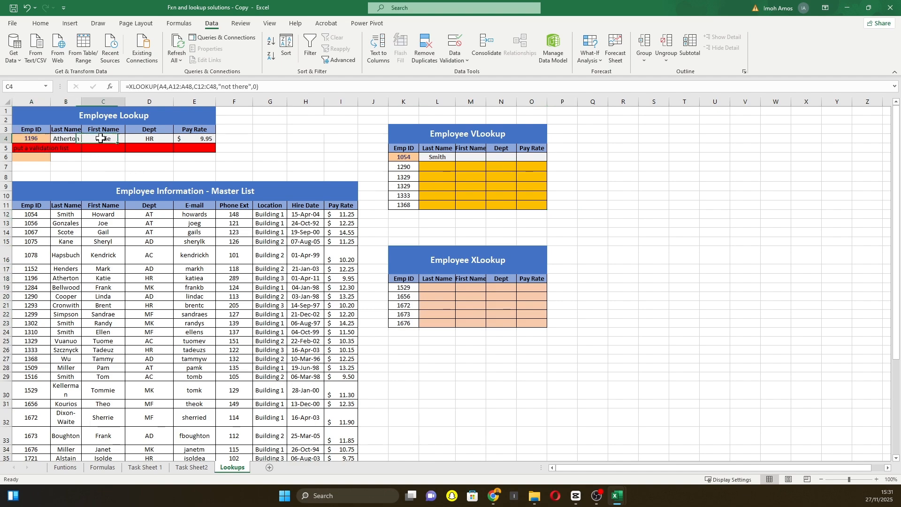
left_click(150, 138)
left_click(188, 139)
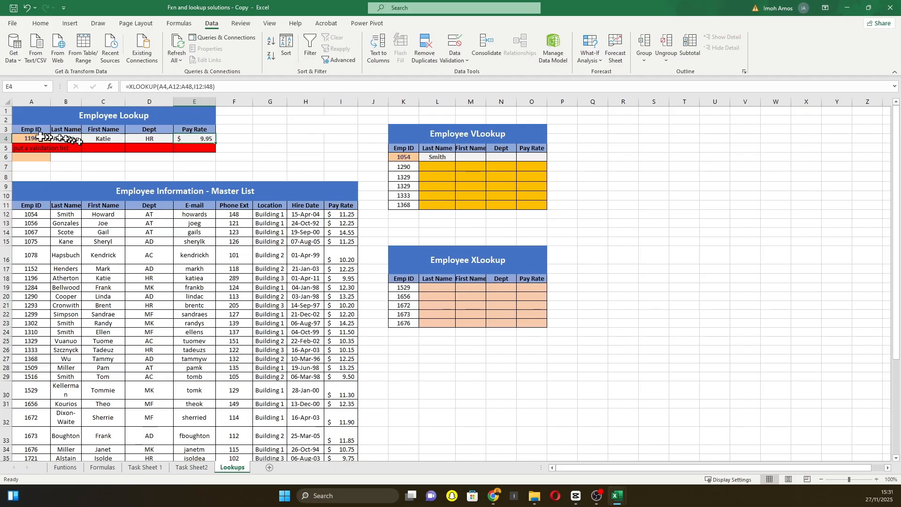
Step: Set the Emp ID in A4 to the one listed in A19 and inspect the Last Name formula in B4
left_click(33, 139)
left_click(54, 139)
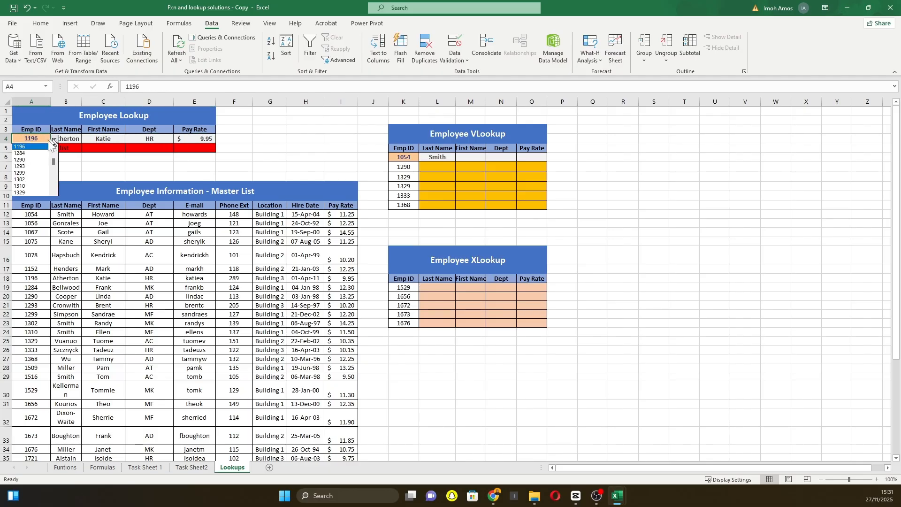
left_click(27, 154)
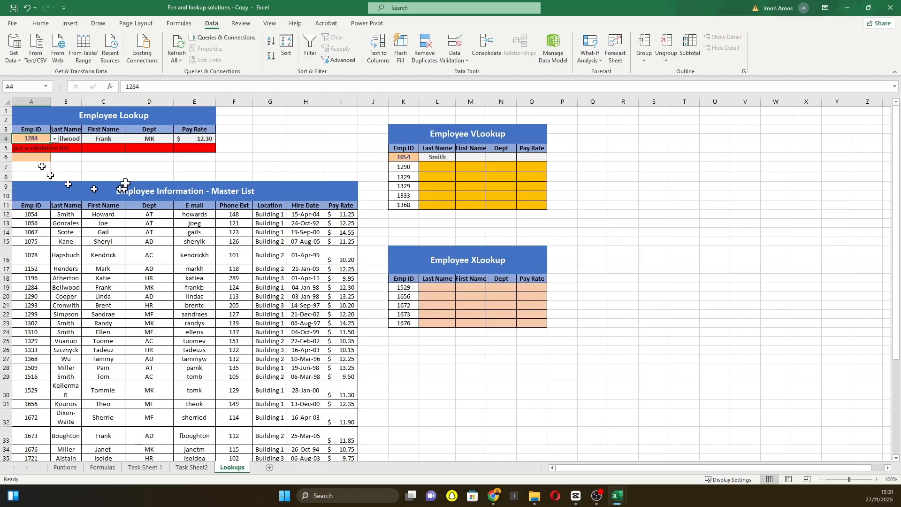
left_click(71, 139)
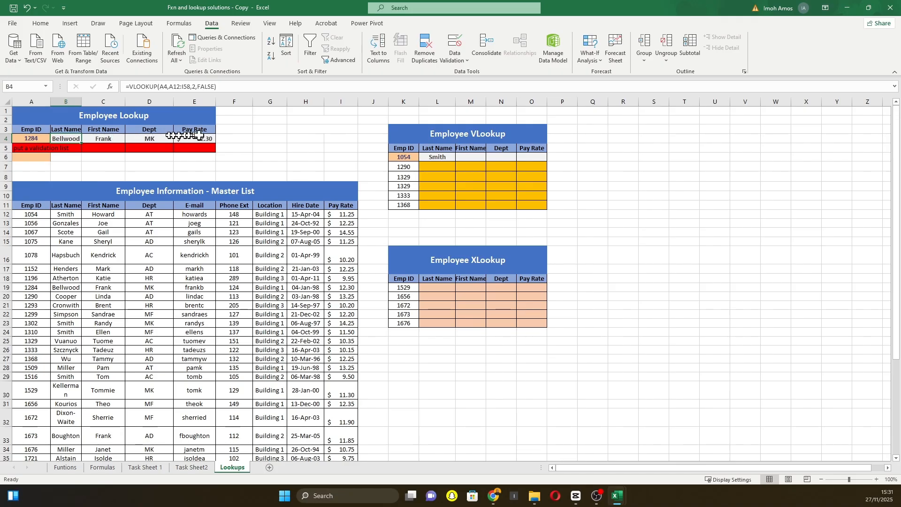
Step: Set the Emp ID in A4 to the one listed in A12 and compare the lookup row with master list row 12
left_click(31, 139)
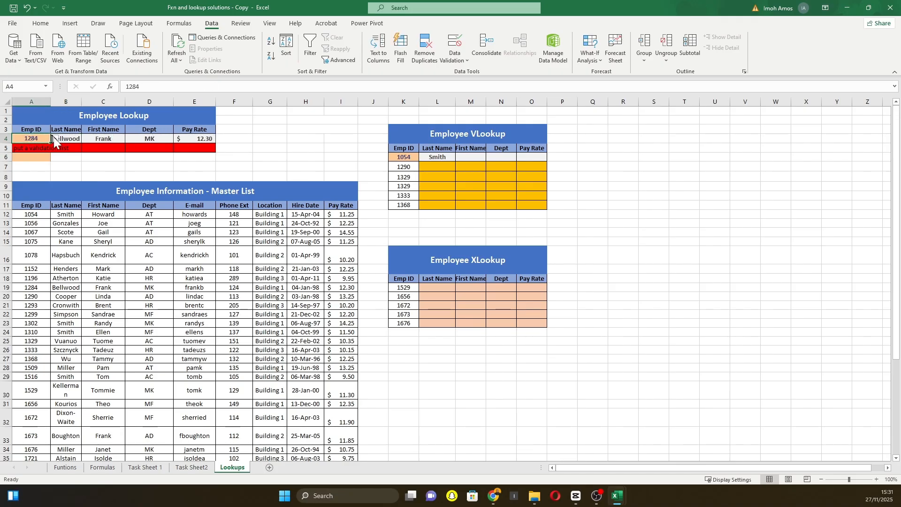
left_click(55, 139)
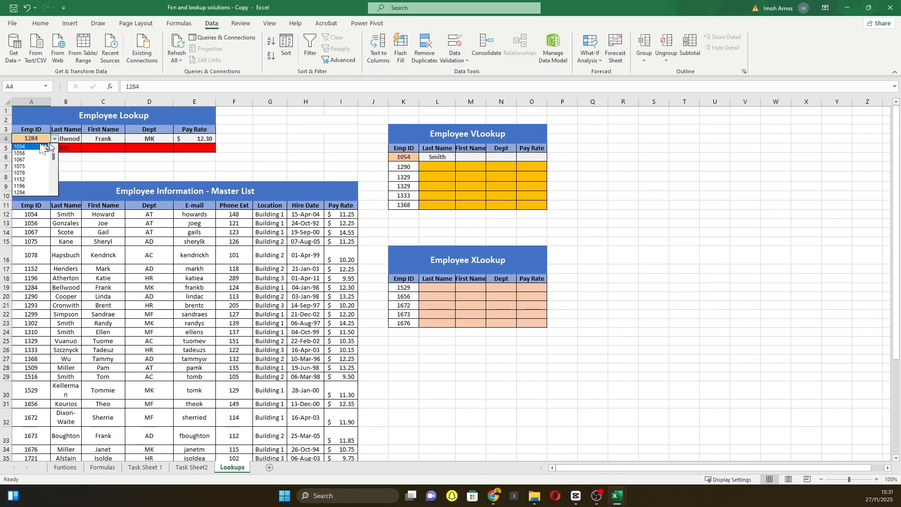
left_click(21, 147)
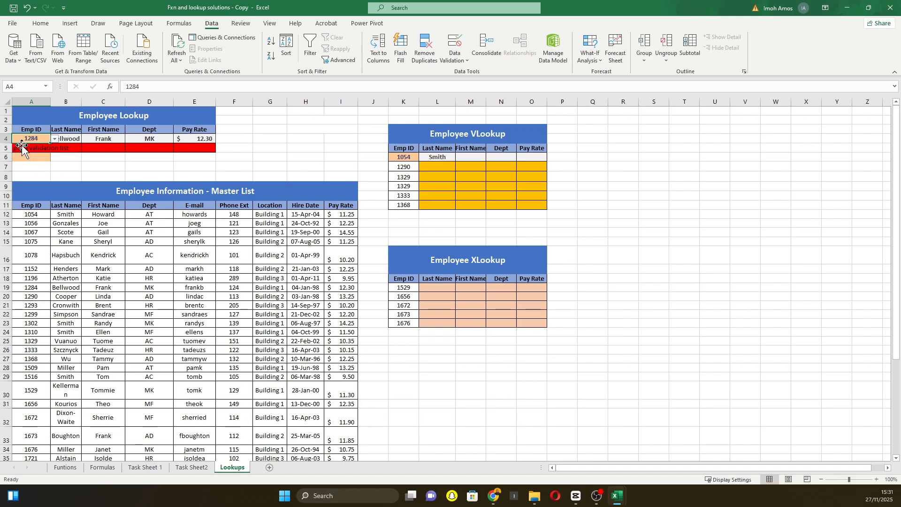
left_click(70, 139)
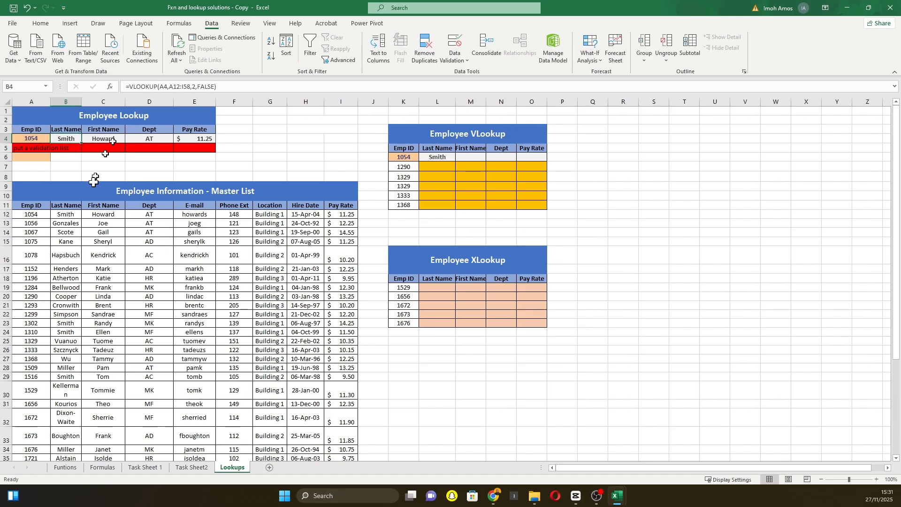
left_click(150, 214)
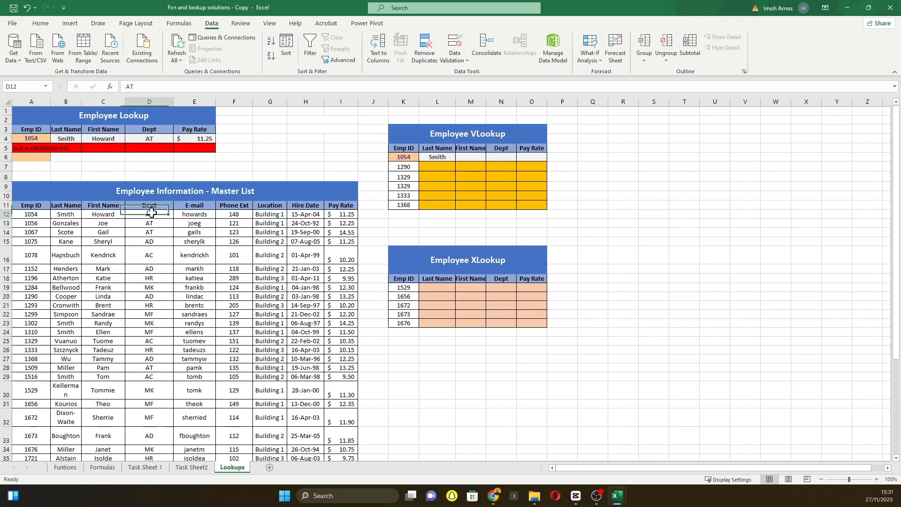
left_click(3, 215)
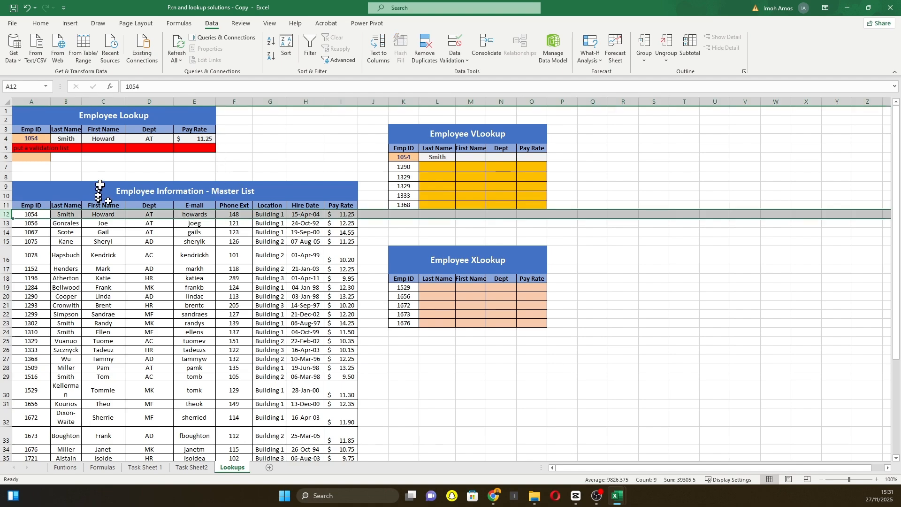
left_click(108, 169)
left_click(150, 167)
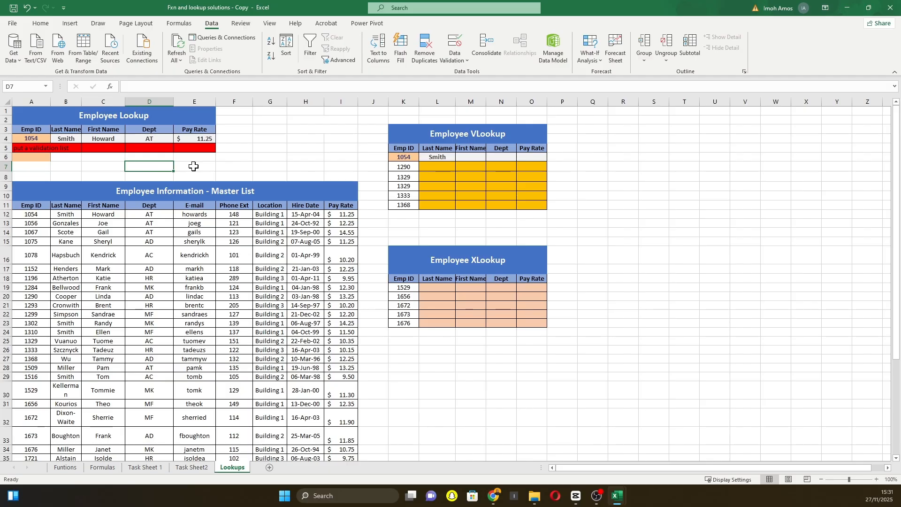
left_click(193, 166)
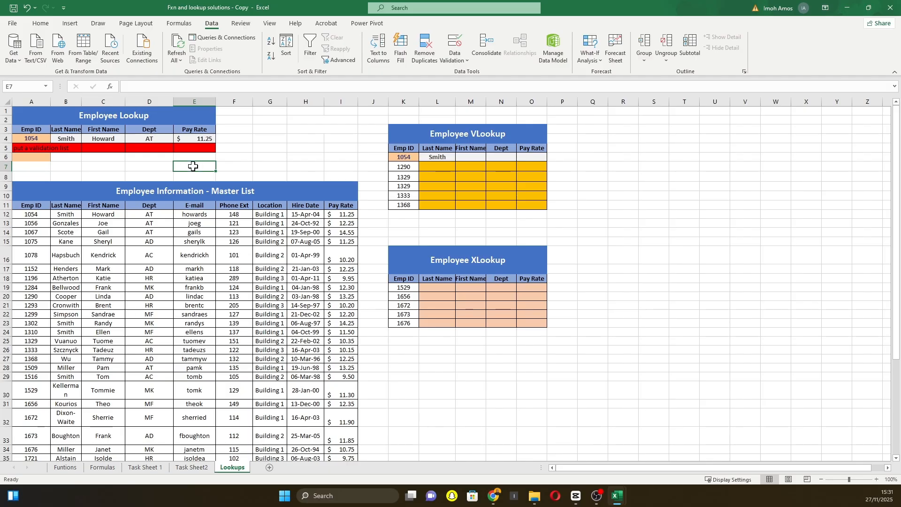
Step: Start a data validation rule for cell A6 that allows a List
left_click(28, 158)
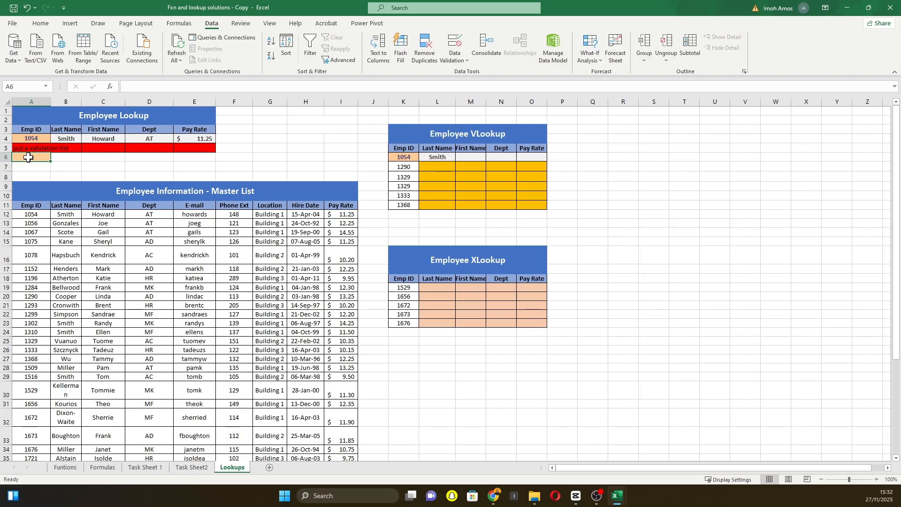
left_click(31, 139)
left_click(34, 157)
left_click(460, 60)
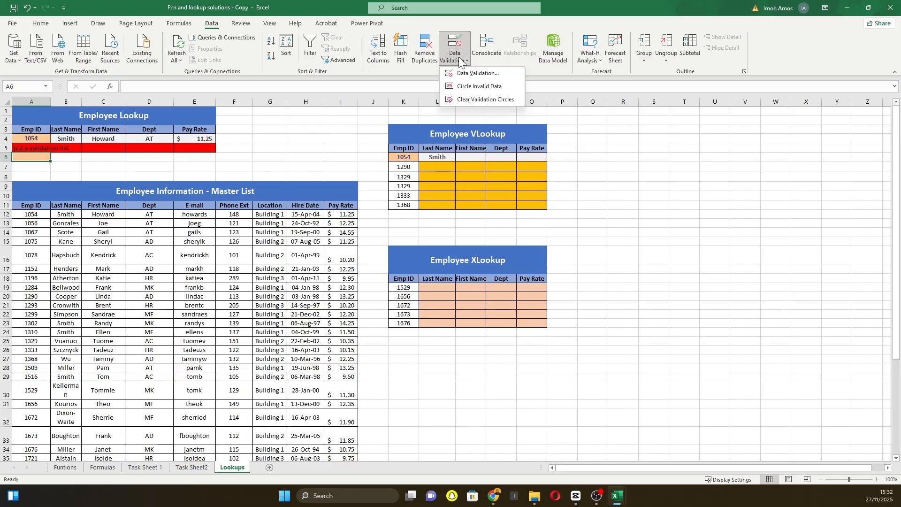
left_click(471, 71)
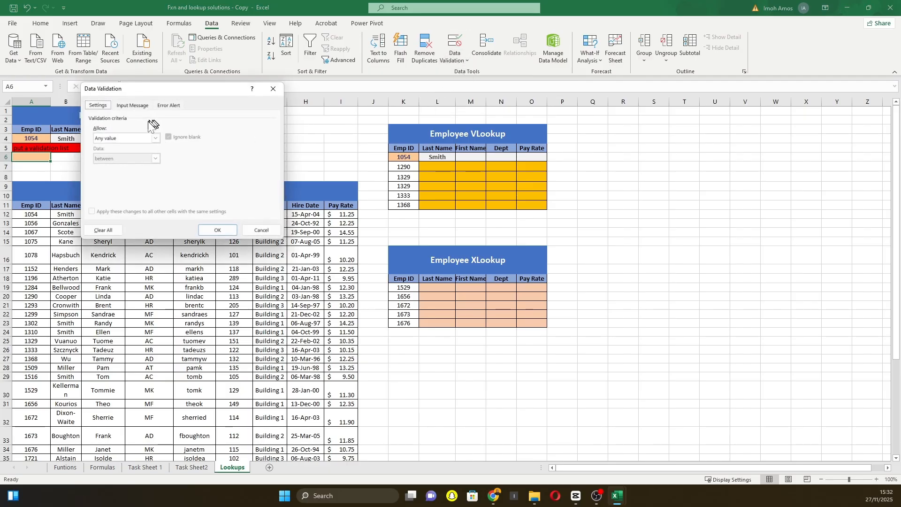
left_click(157, 138)
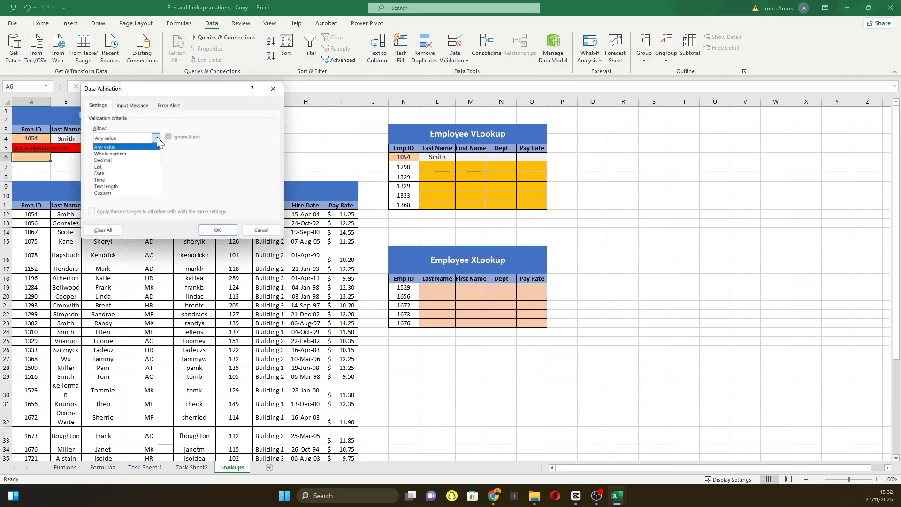
left_click(123, 167)
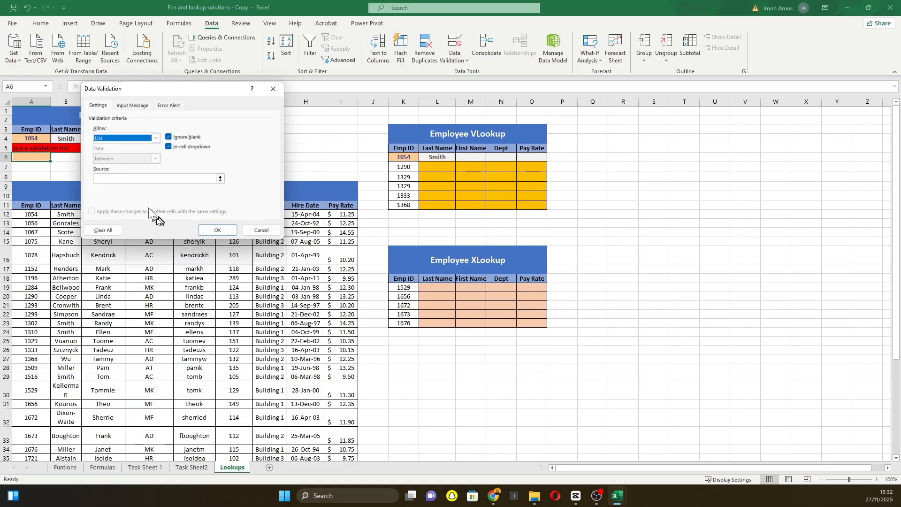
Step: Use the master list's Emp ID range =$A$12:$A$48 as the validation list source and apply the rule
left_click(220, 179)
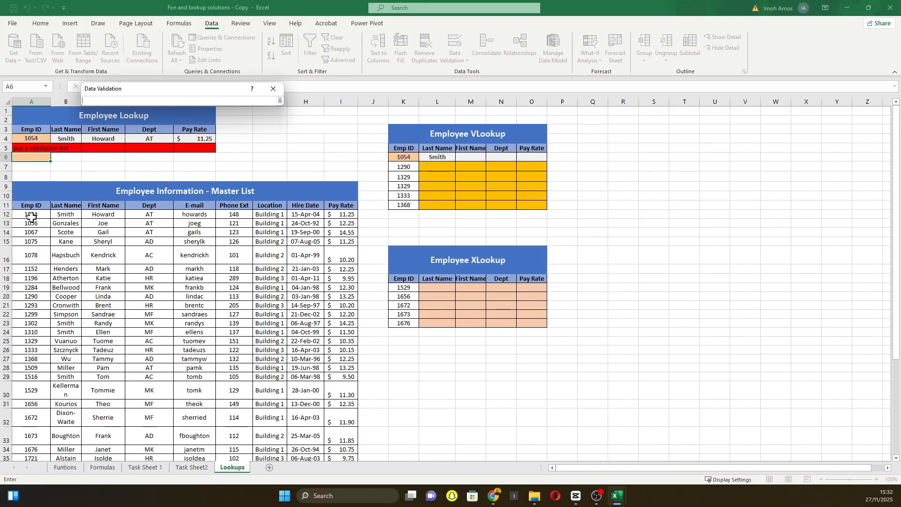
left_click(32, 215)
key("ctrl+shift+Down")
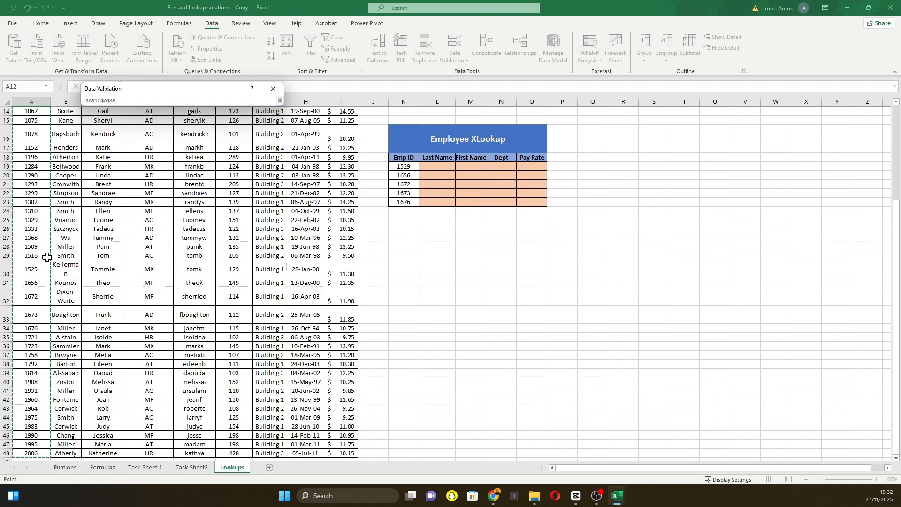
key("Return")
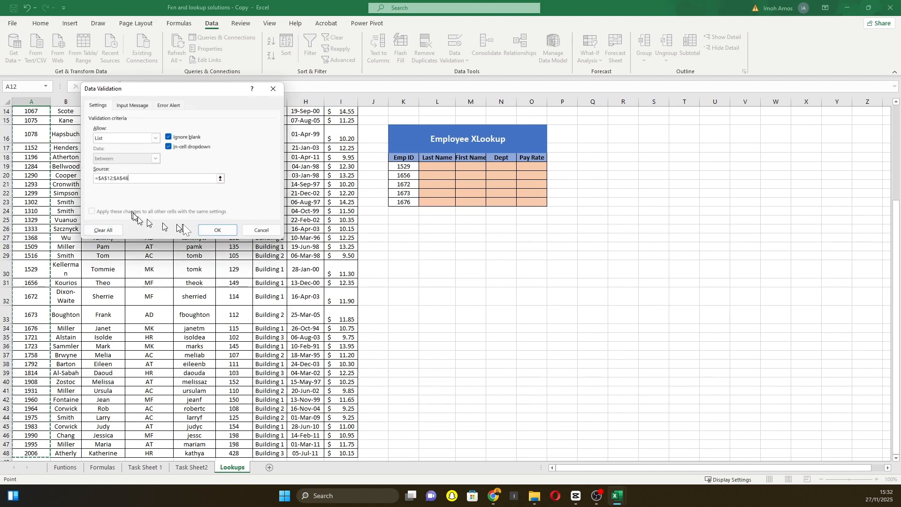
left_click(216, 230)
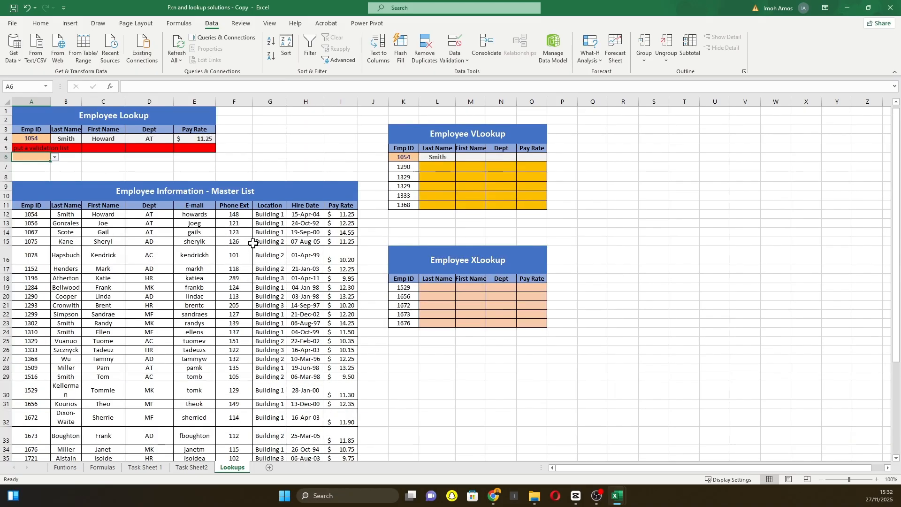
Step: Test the validation list in A6 with the Emp IDs from A12 and A13, leaving the A12 ID selected
left_click(55, 158)
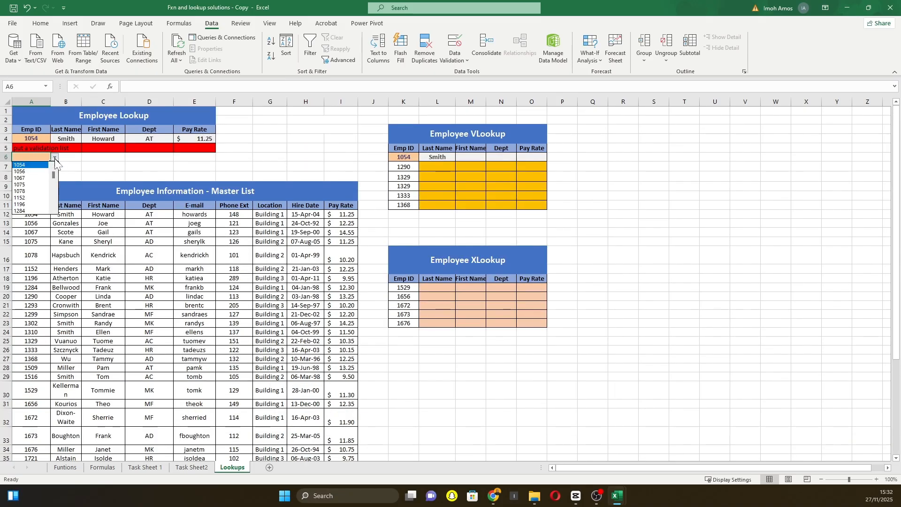
left_click(43, 165)
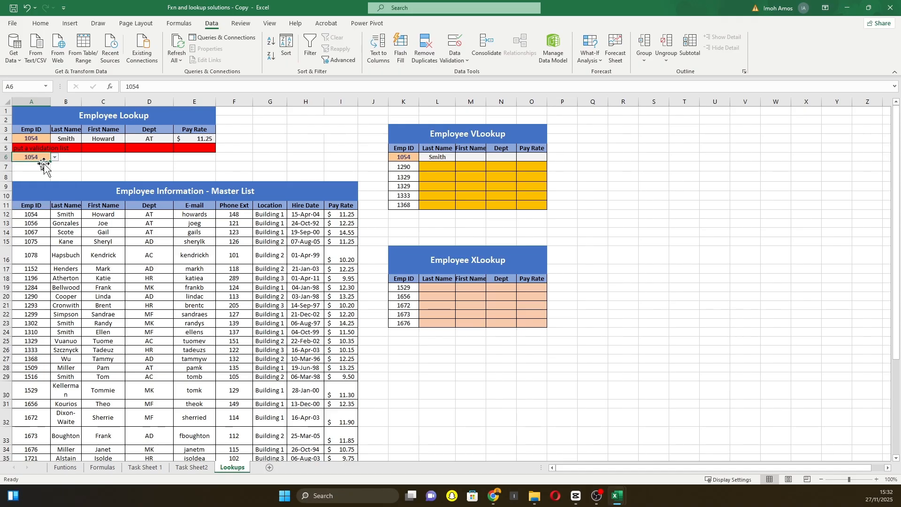
left_click(55, 158)
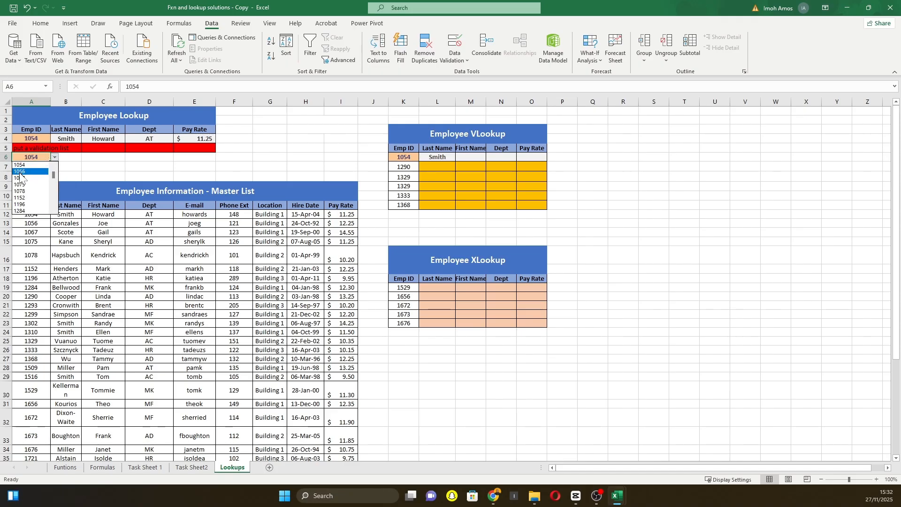
left_click(20, 172)
left_click(55, 159)
left_click_drag(55, 176, 55, 168)
left_click(22, 166)
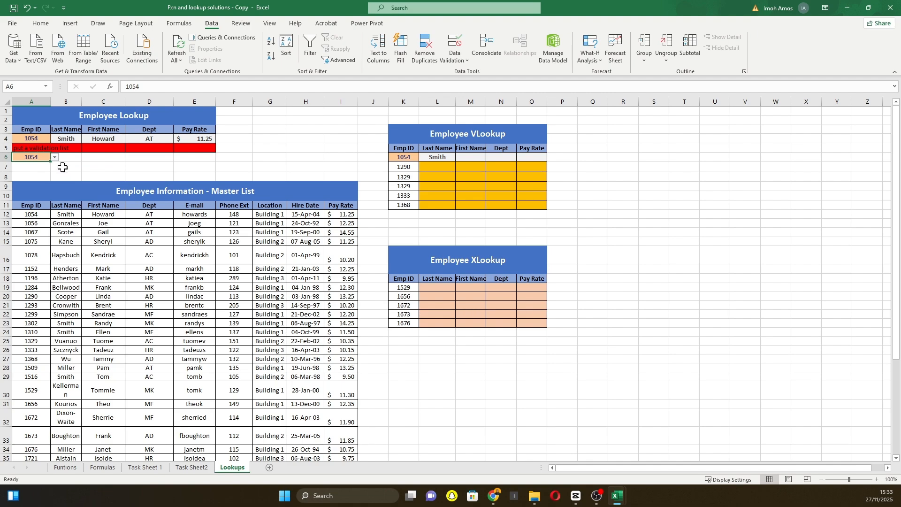
Step: Review the Dept and Emp ID columns of the master list and return to cell A6
left_click(34, 168)
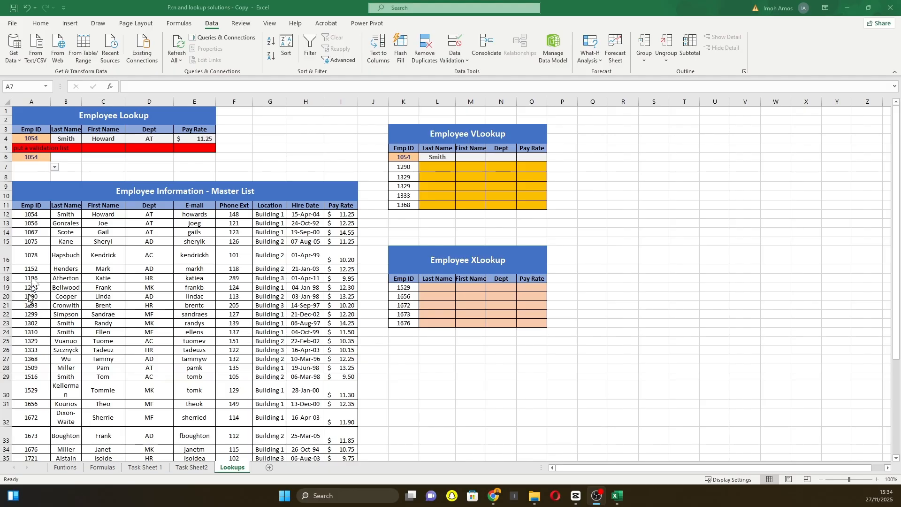
left_click_drag(149, 207, 149, 323)
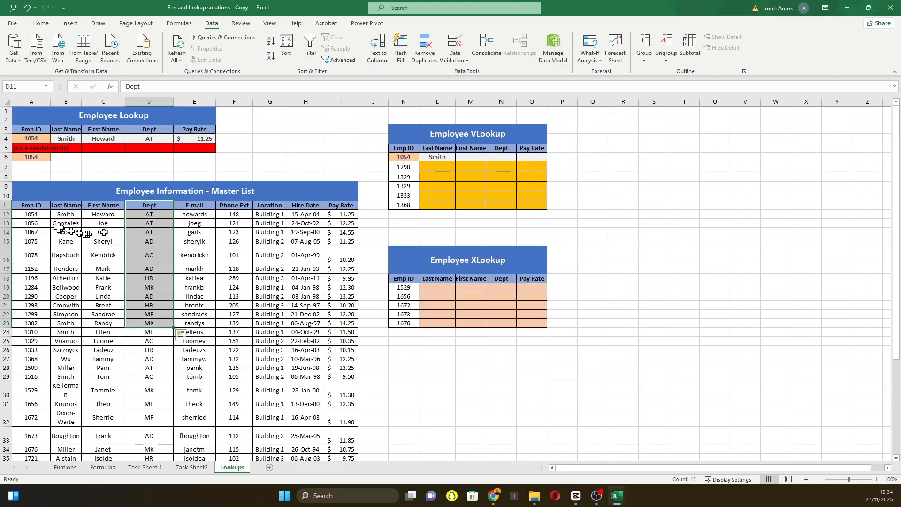
left_click_drag(28, 206, 28, 403)
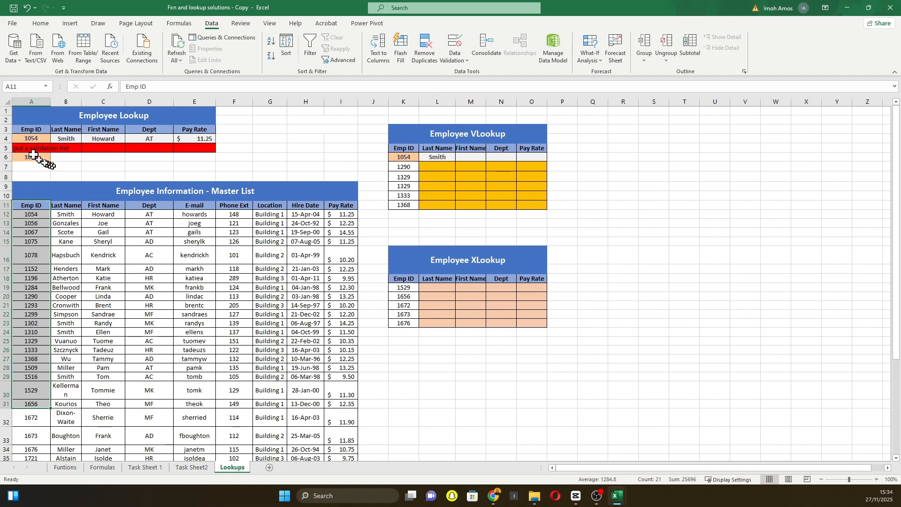
left_click(38, 159)
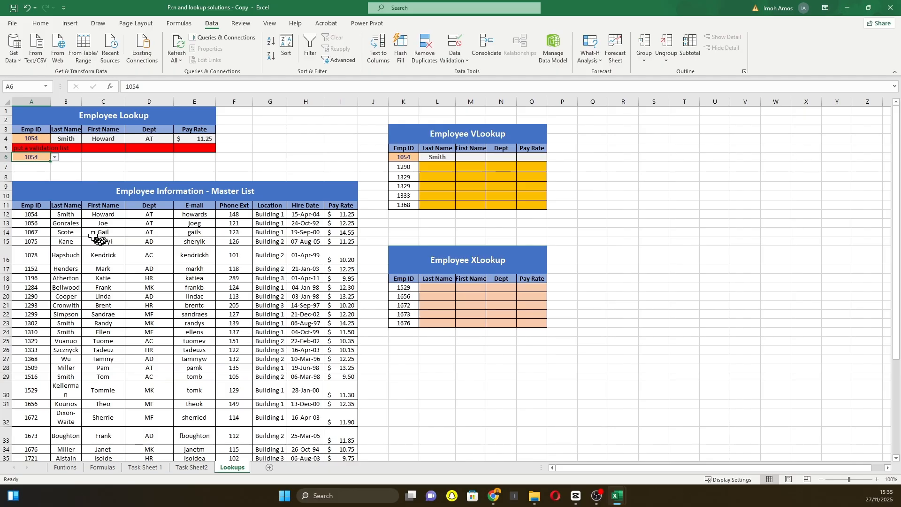
Step: Enter the Emp ID from master list cell A16 in both employee lookup cells A6 and A4
left_click(55, 158)
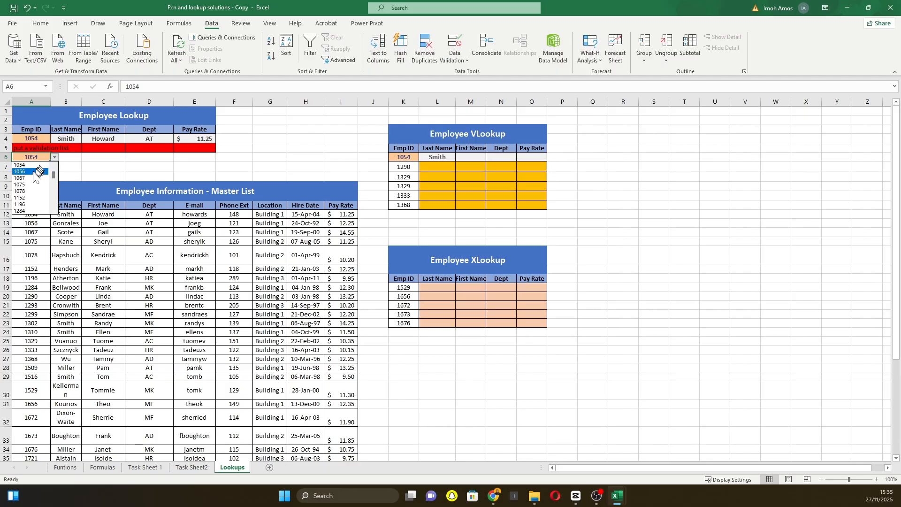
left_click(33, 172)
double_click(39, 157)
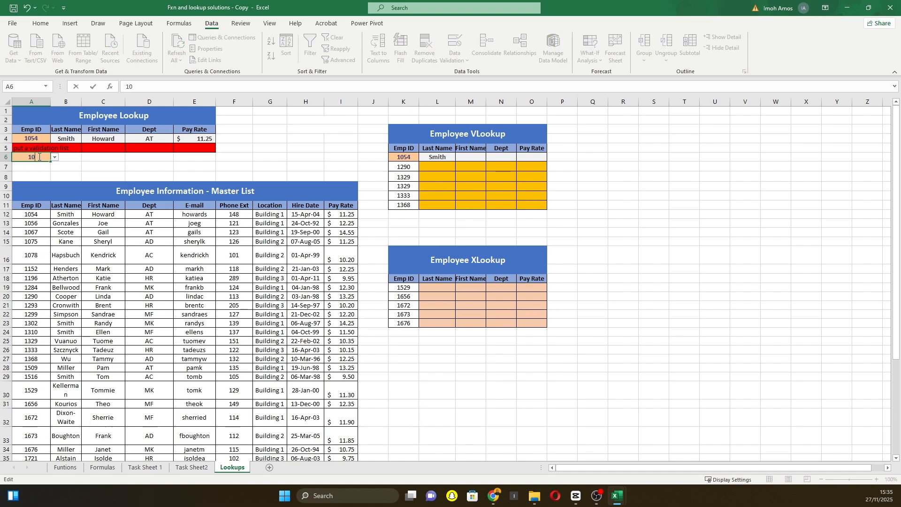
type("78")
key("Return")
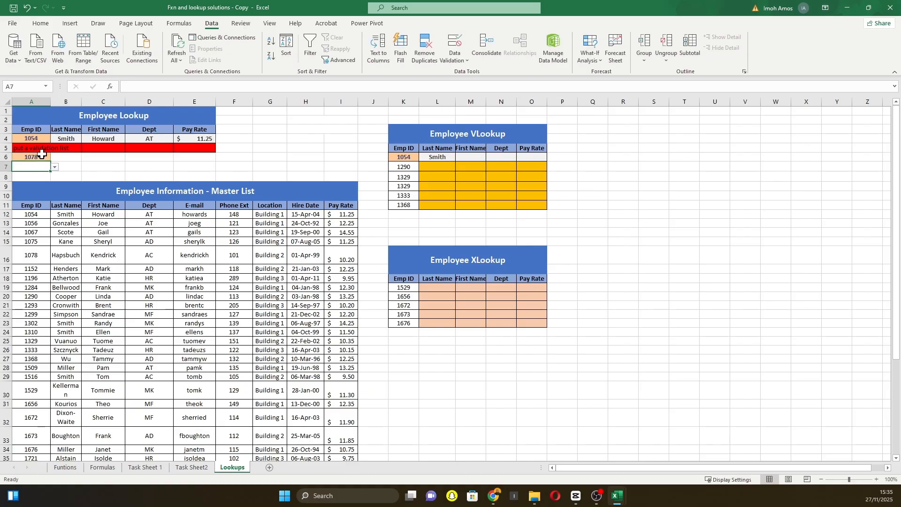
double_click(40, 139)
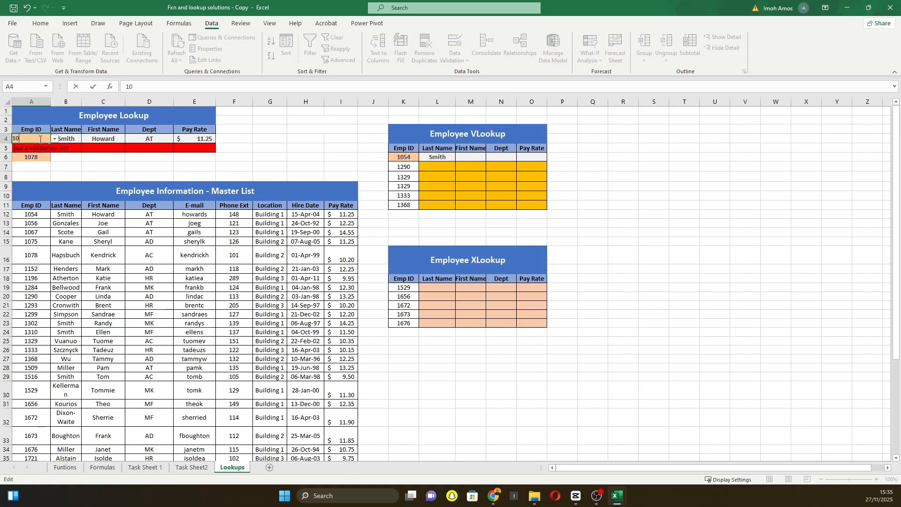
type("078")
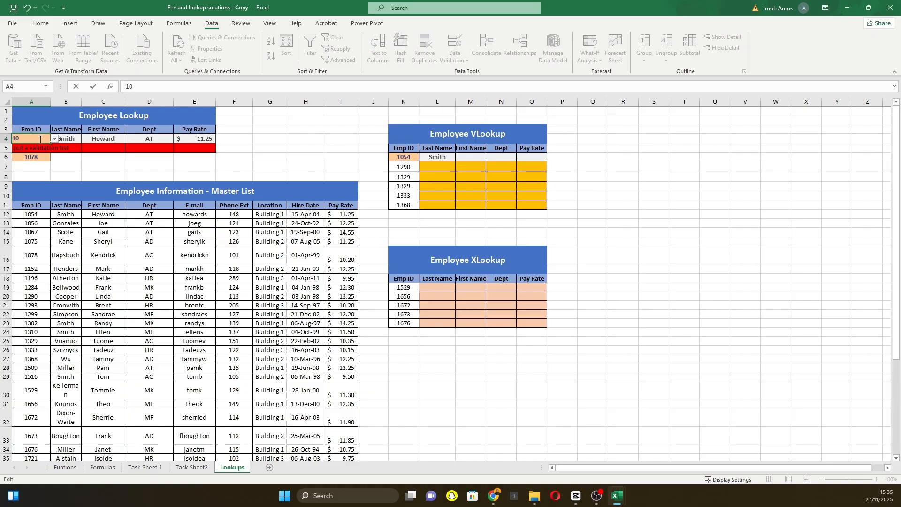
key("Return")
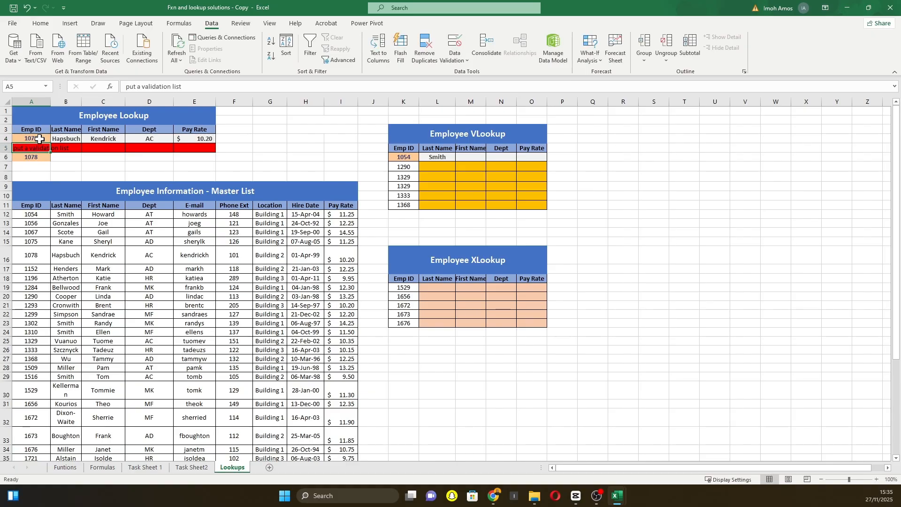
left_click(236, 136)
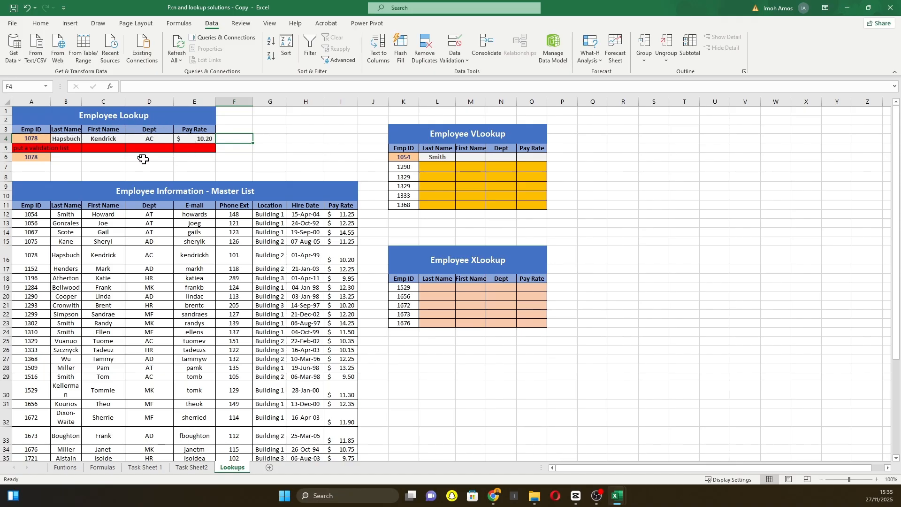
Step: Start a VLOOKUP formula in B6 with A6 as the lookup value
left_click(56, 158)
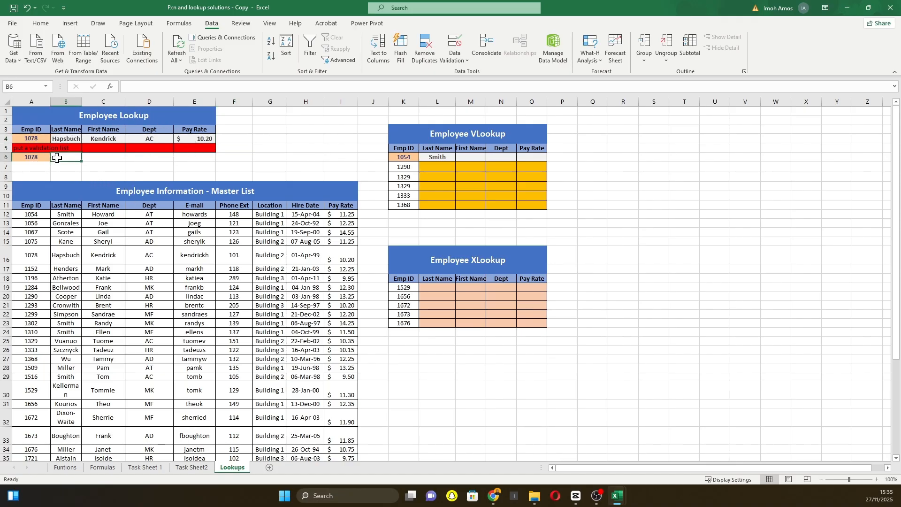
type("=vl")
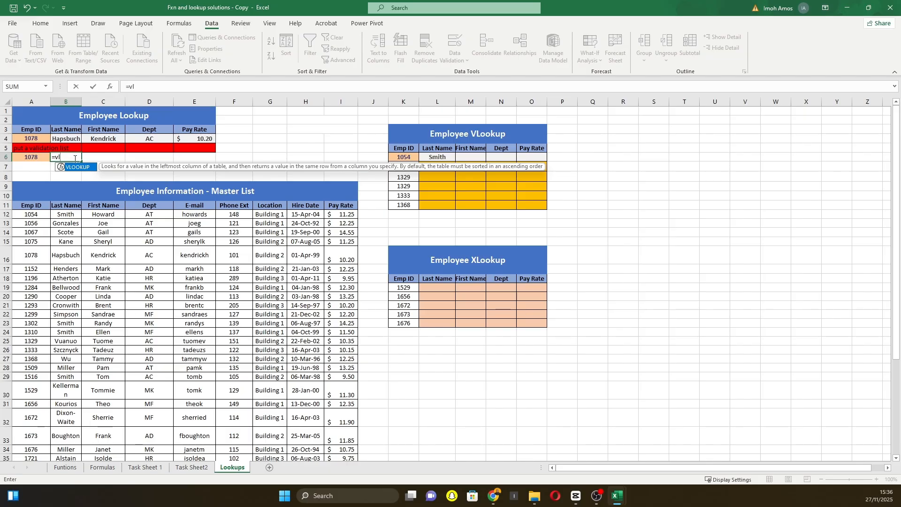
key("Tab")
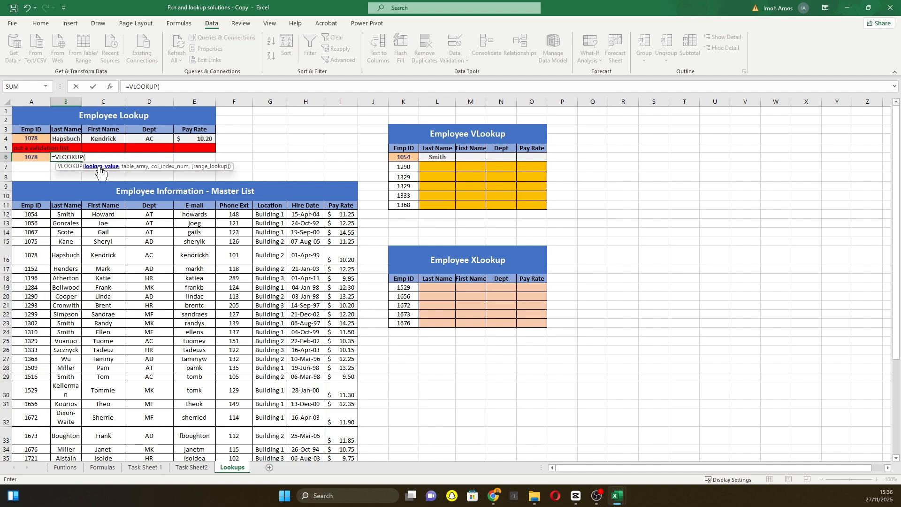
left_click(33, 158)
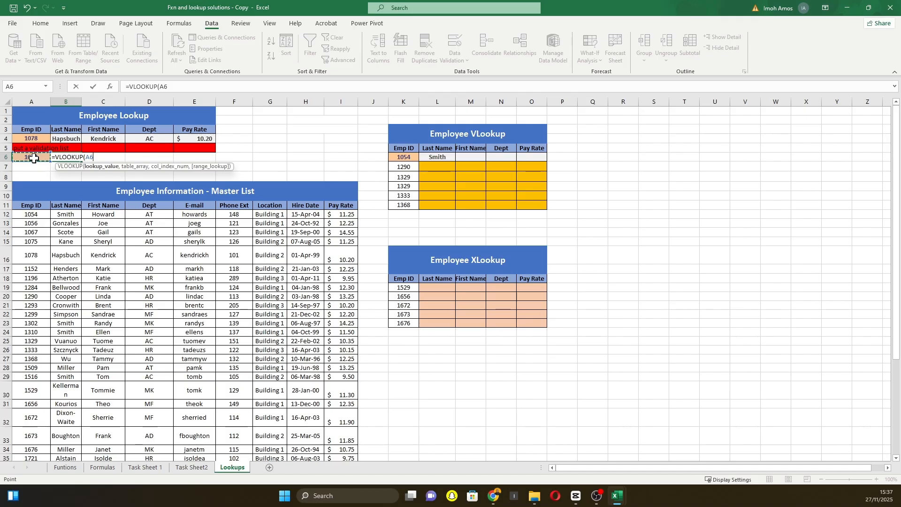
type(",")
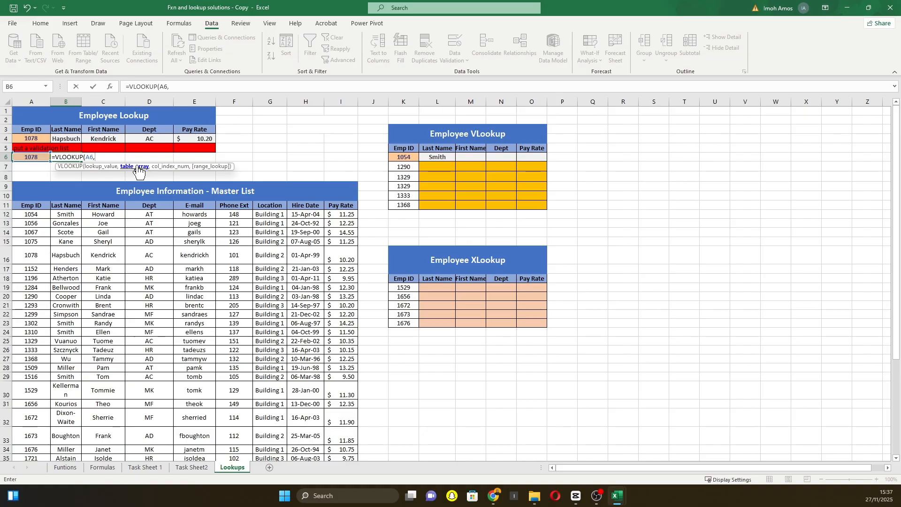
Step: Use the whole master list including its header row, A11:I48, as the VLOOKUP table array
left_click(21, 205)
key("ctrl+shift+Right")
key("ctrl+shift+Down")
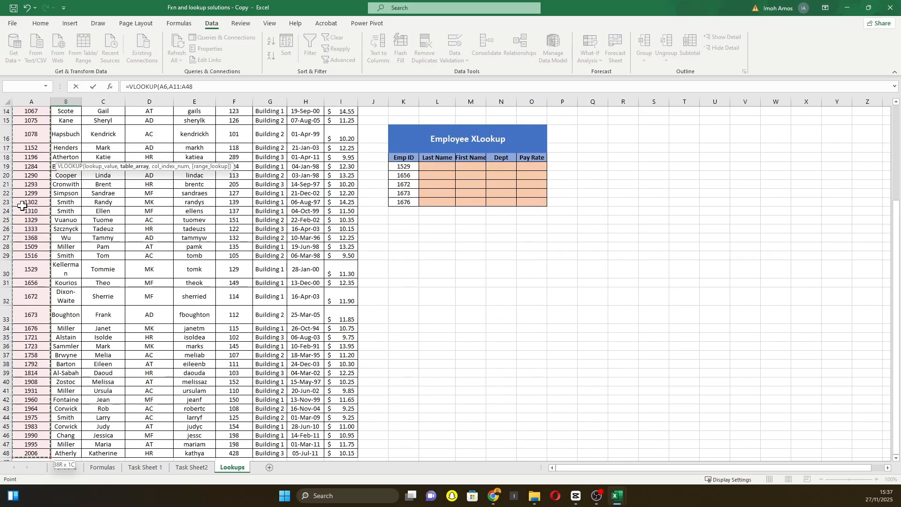
scroll(51, 183, "up", 5)
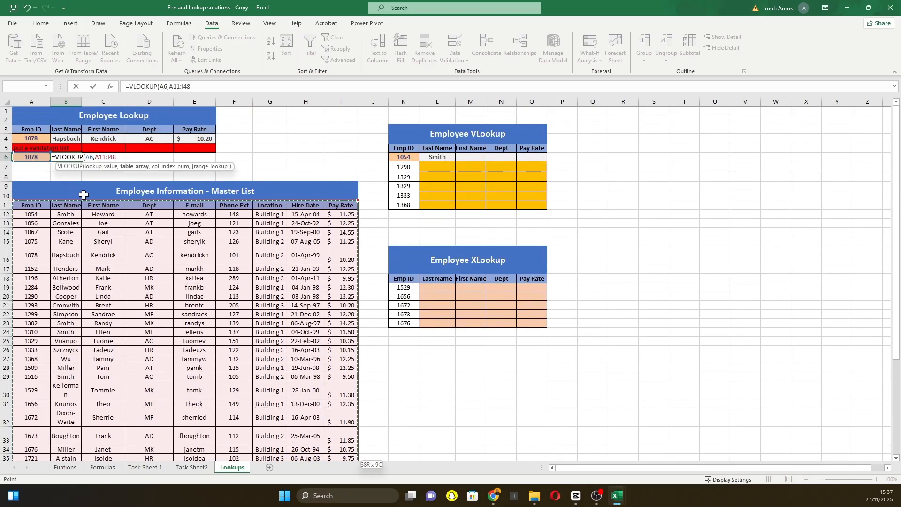
type(",")
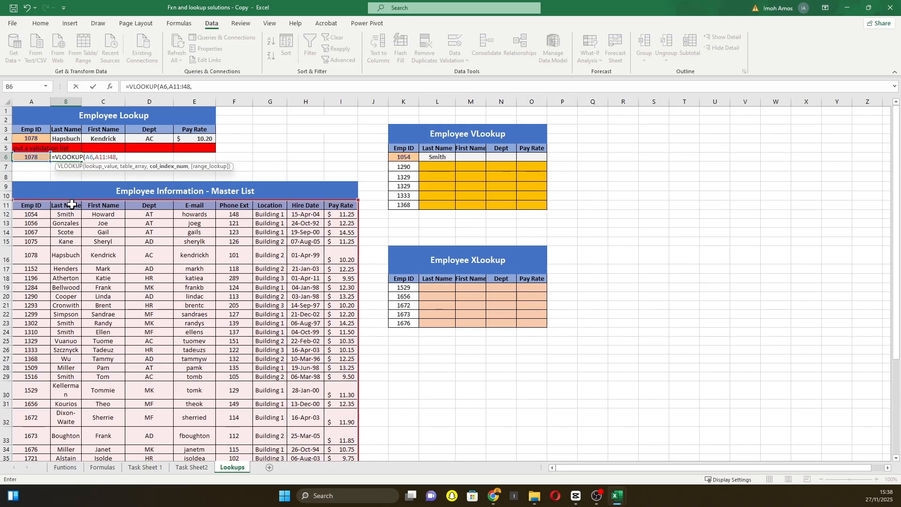
Step: Complete the B6 VLOOKUP with column index 2 and an exact match (FALSE)
type("2")
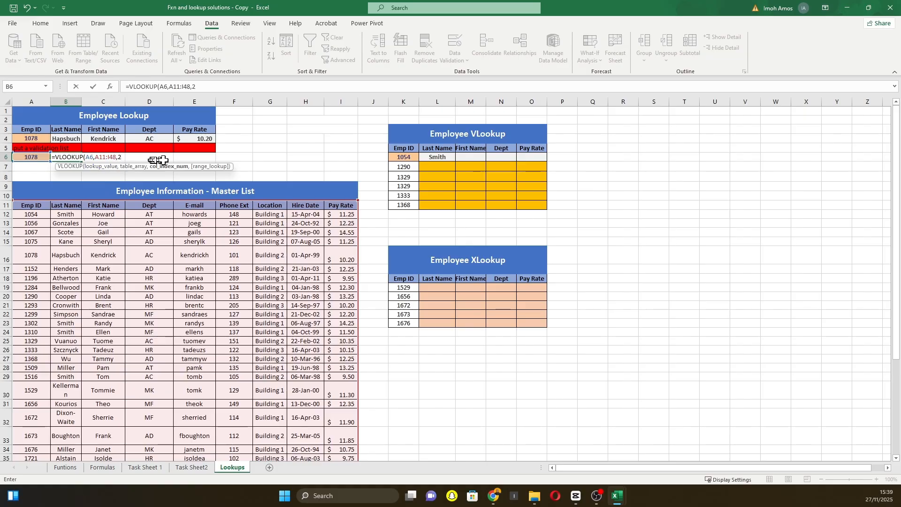
type(",")
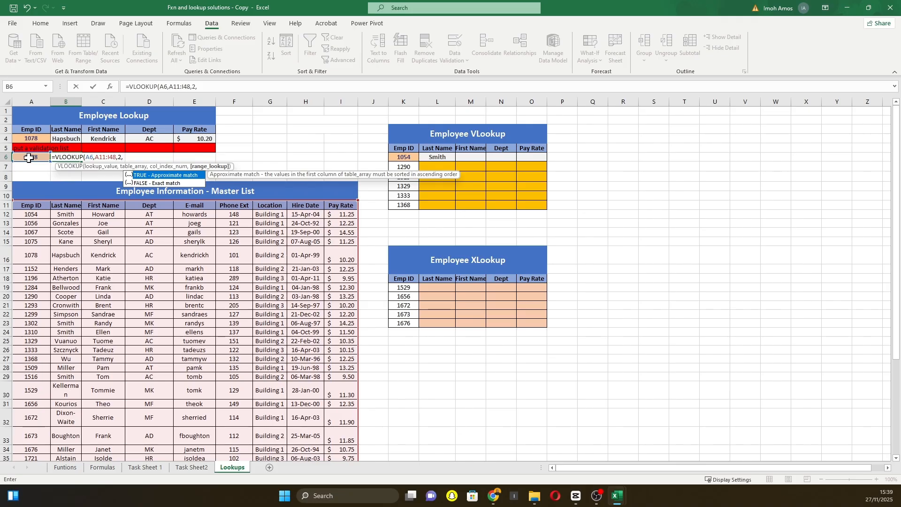
left_click(160, 184)
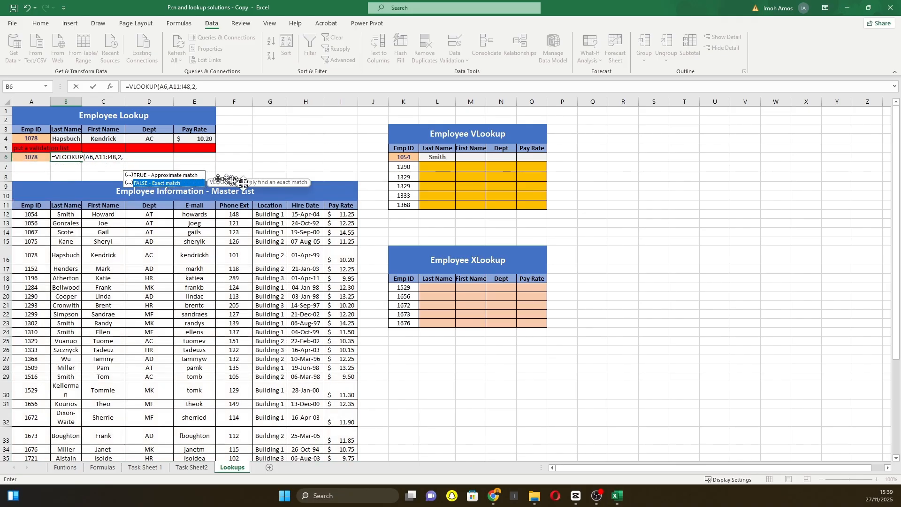
double_click(171, 184)
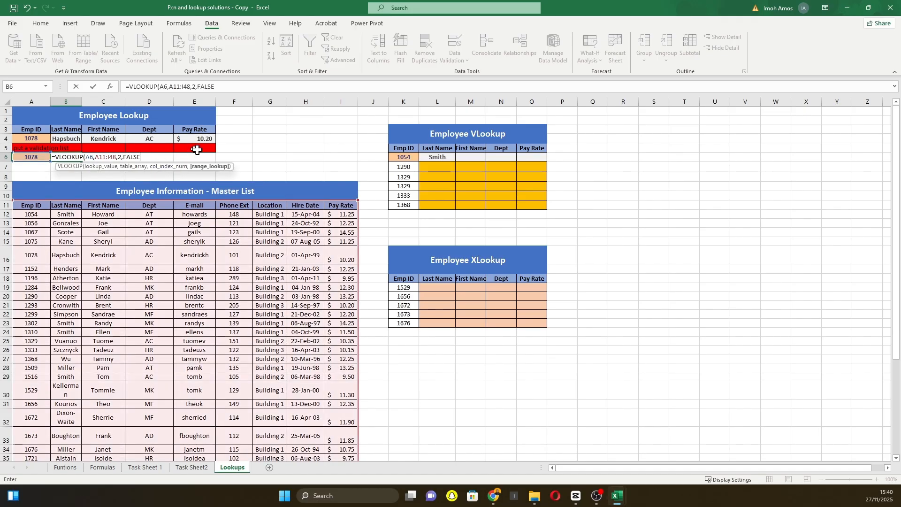
type(")")
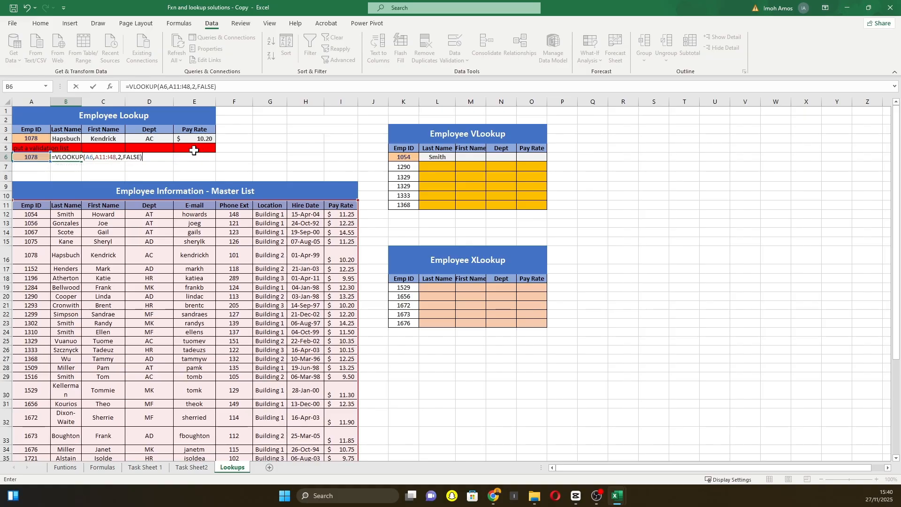
key("Return")
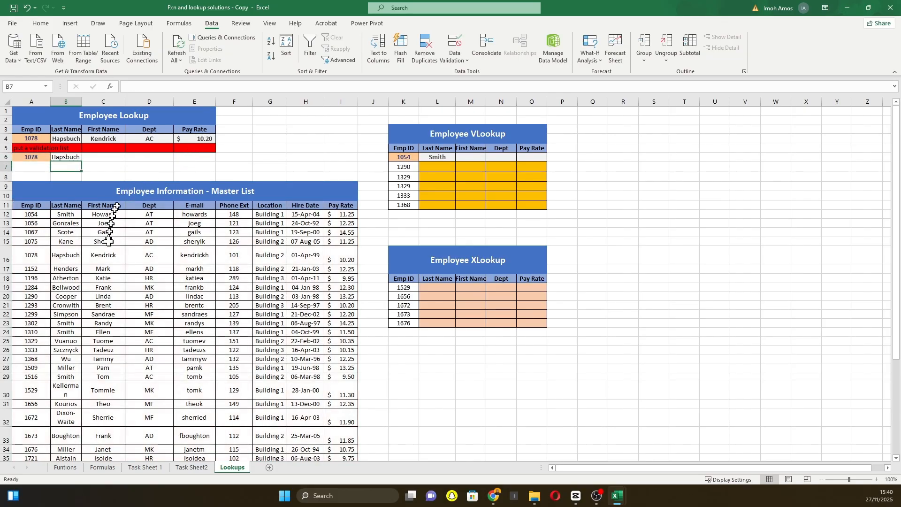
Step: Compare the last name returned in B6 with the matching employee record in master list row 16
left_click(37, 157)
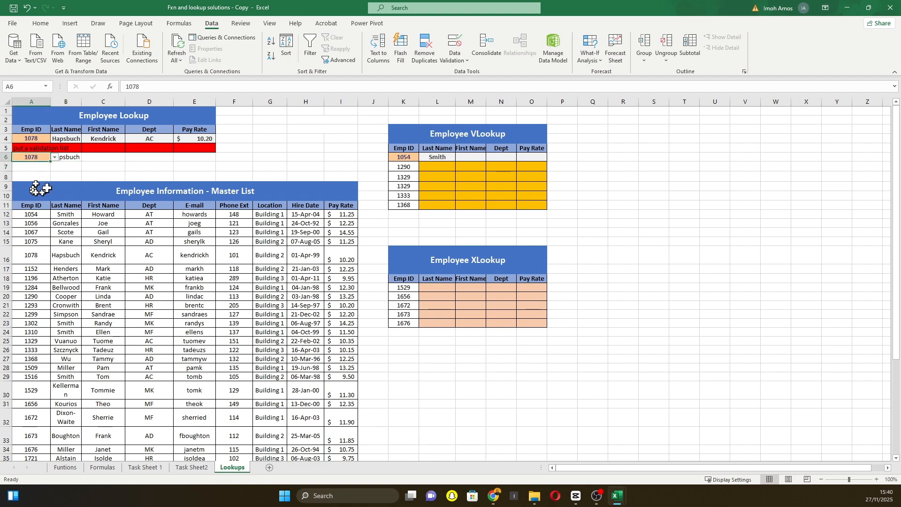
left_click(65, 176)
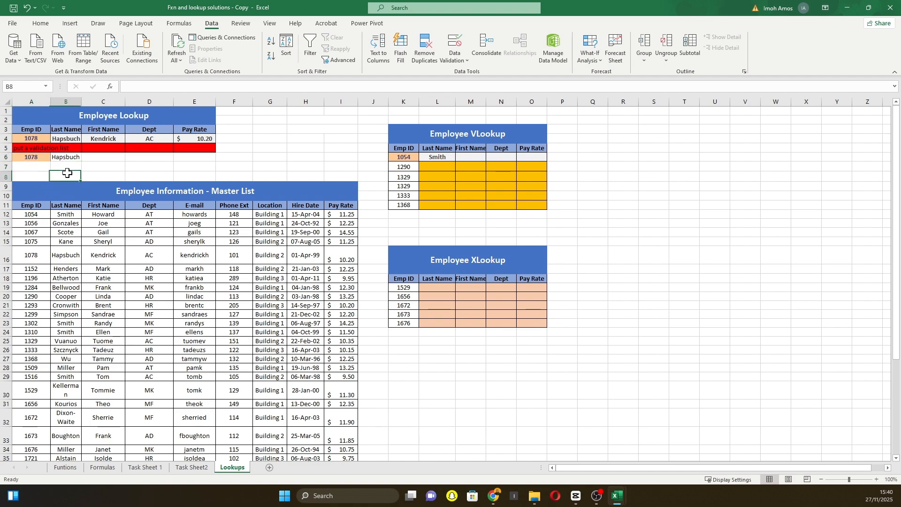
left_click(68, 258)
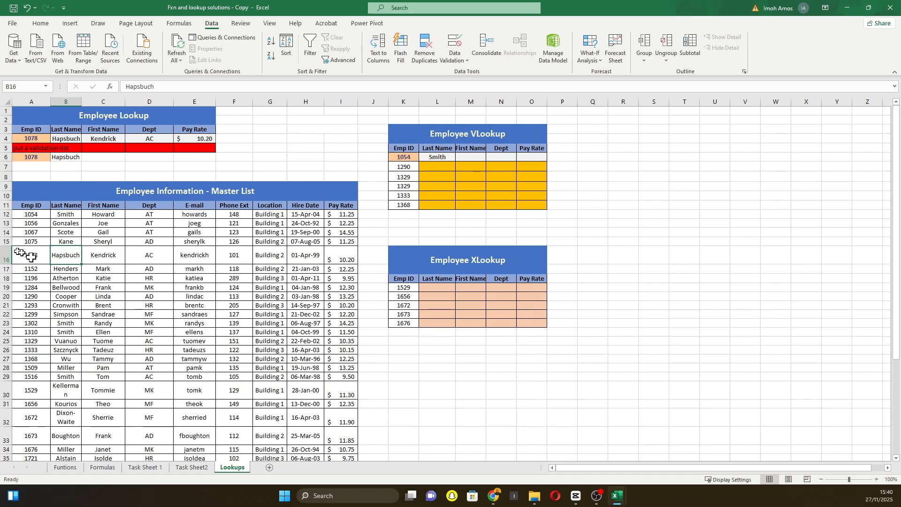
left_click_drag(21, 256, 147, 256)
Step: Test the lookup by choosing the Emp ID from A17 in A6 and checking B6 against B17
left_click(38, 167)
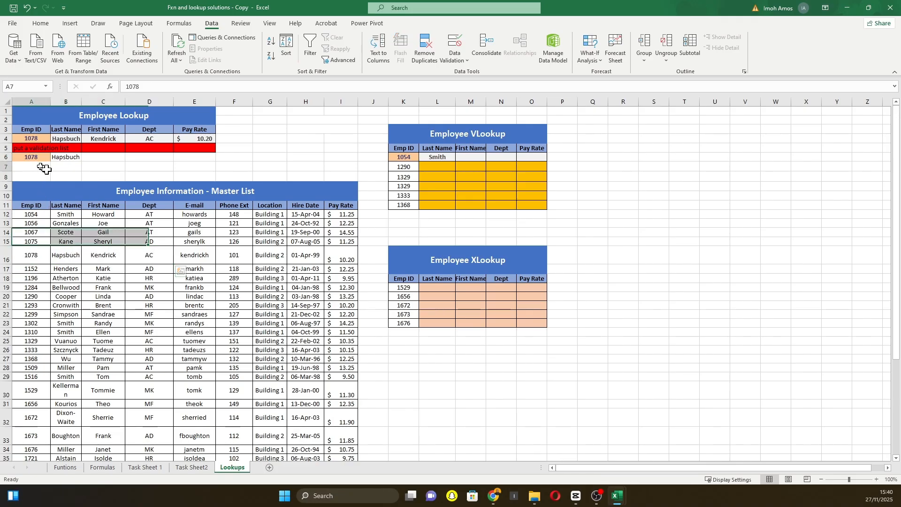
left_click(41, 157)
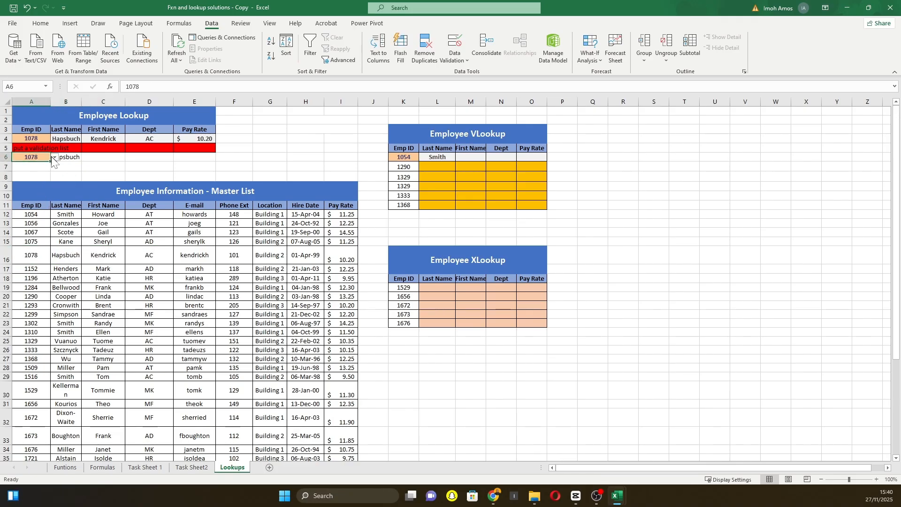
left_click(54, 159)
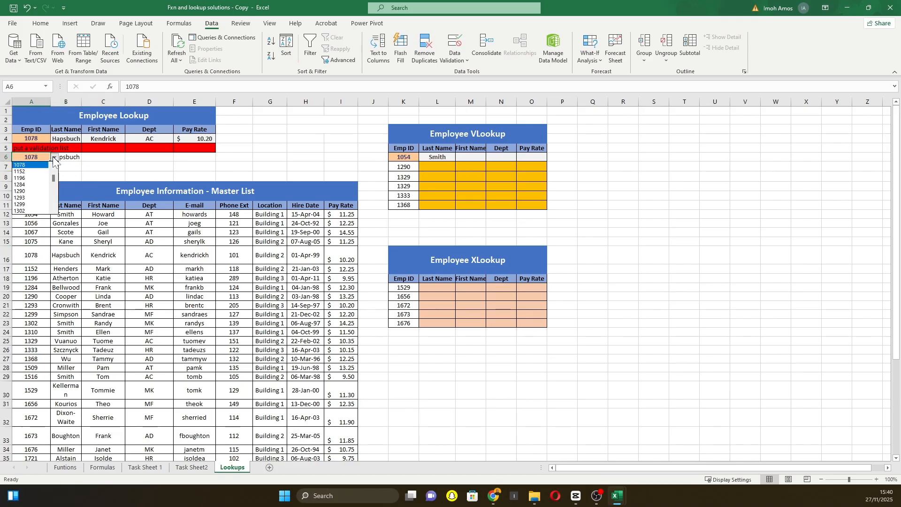
left_click(27, 171)
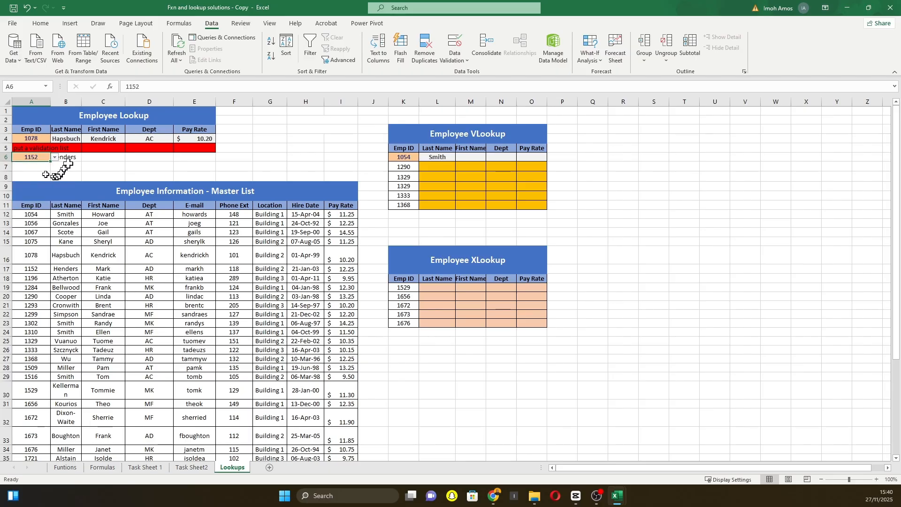
left_click(31, 267)
left_click(60, 268)
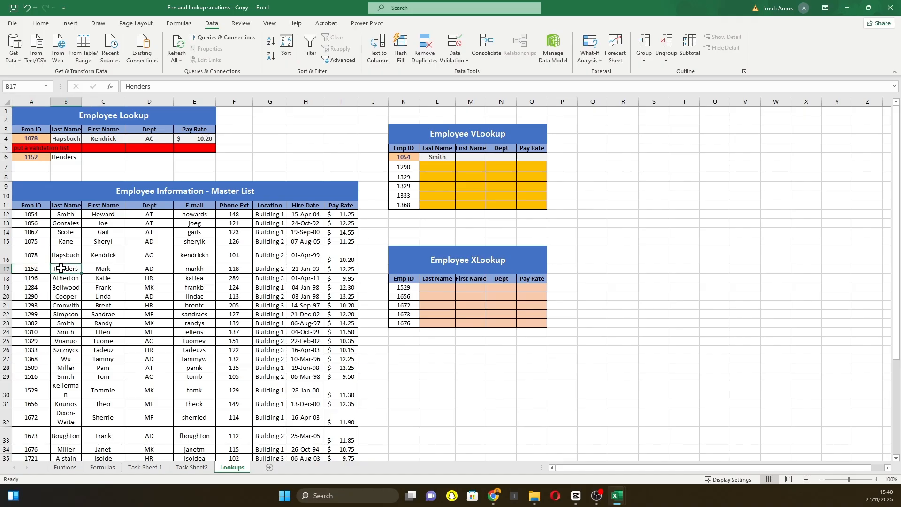
Step: Choose the Emp ID from A14 in A6, check the returned last name against B14, and reselect B6
left_click(47, 159)
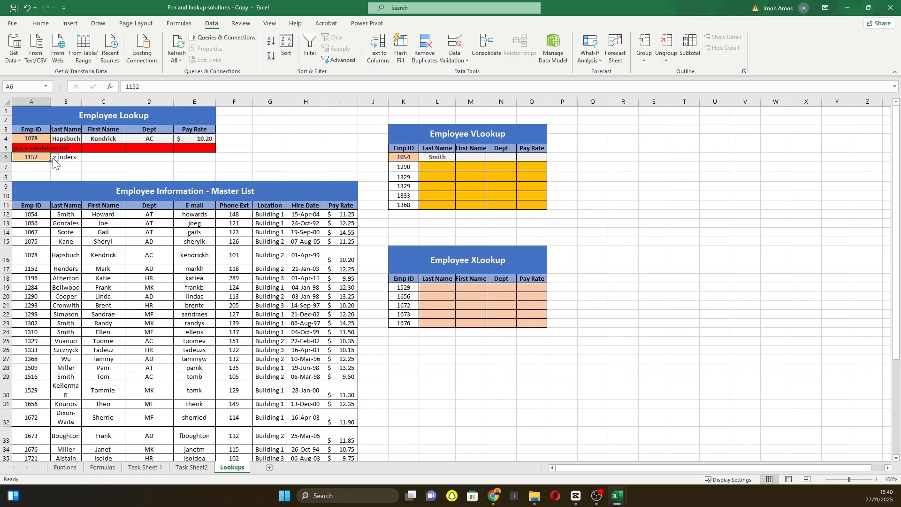
left_click(54, 158)
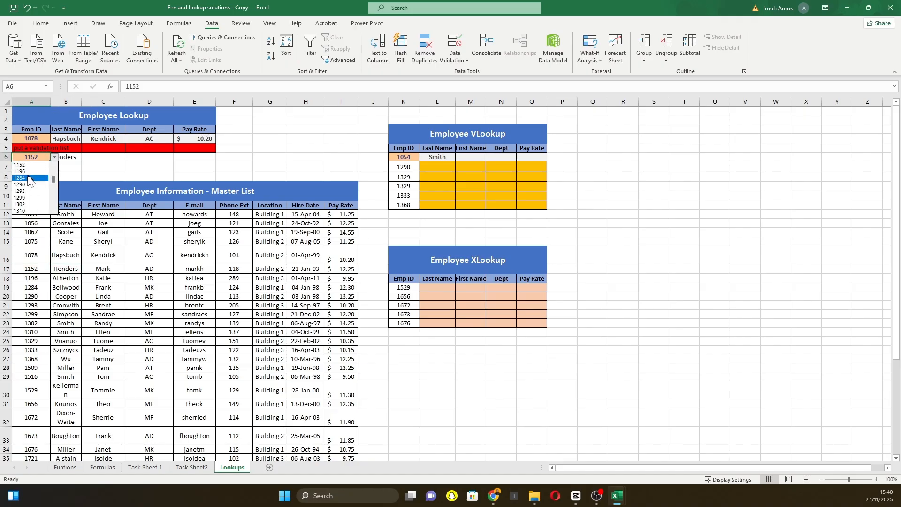
left_click_drag(55, 182, 55, 174)
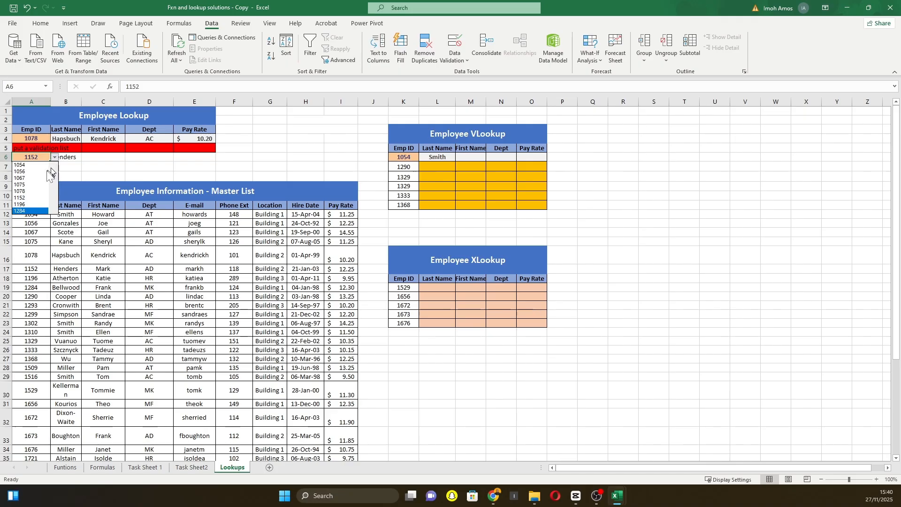
left_click(29, 177)
left_click(77, 160)
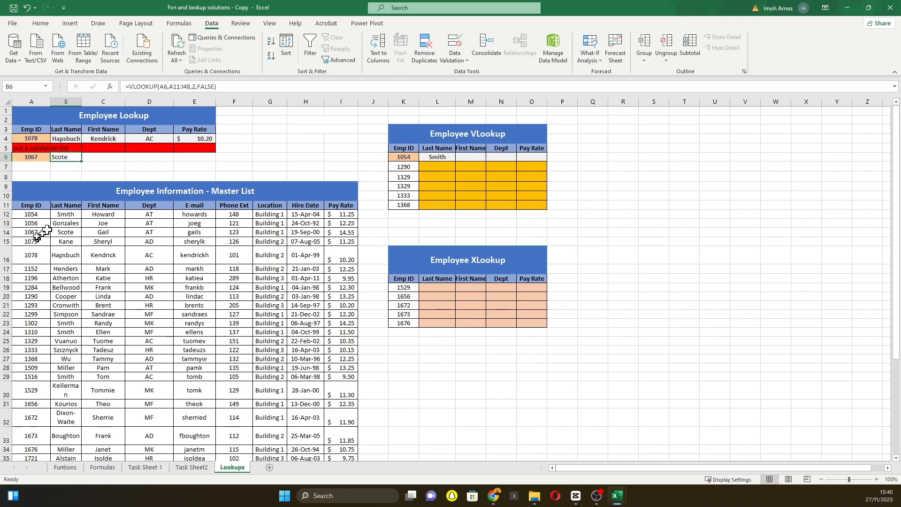
left_click(68, 234)
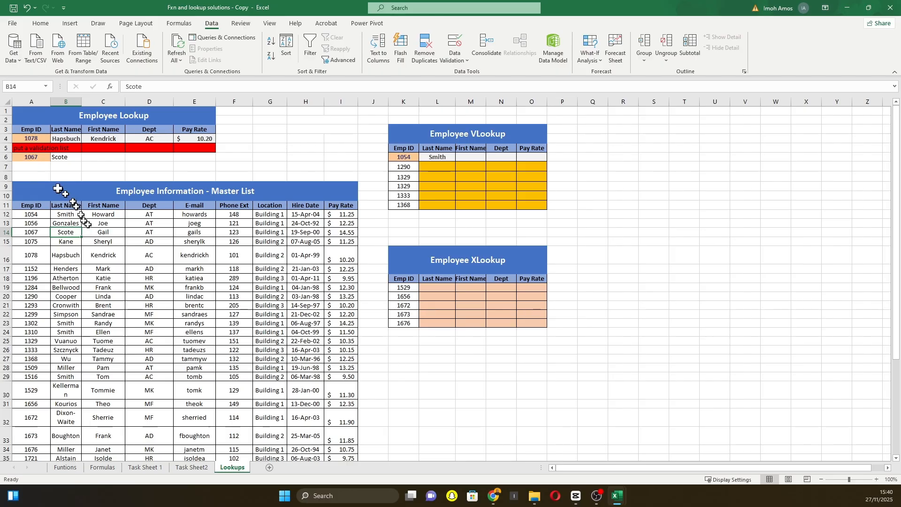
left_click(68, 158)
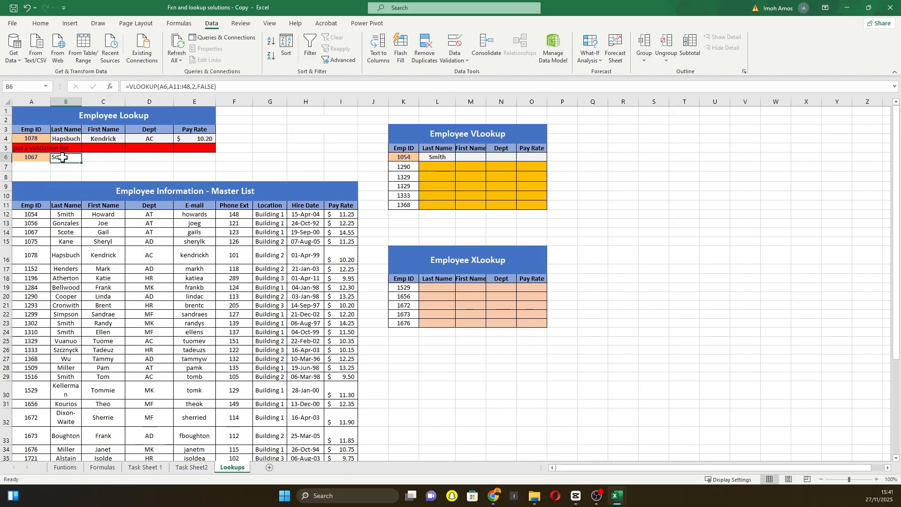
Step: Enter a VLOOKUP in C6 that looks up A6 in A12:I48 and returns column 3 for the first name
left_click(105, 159)
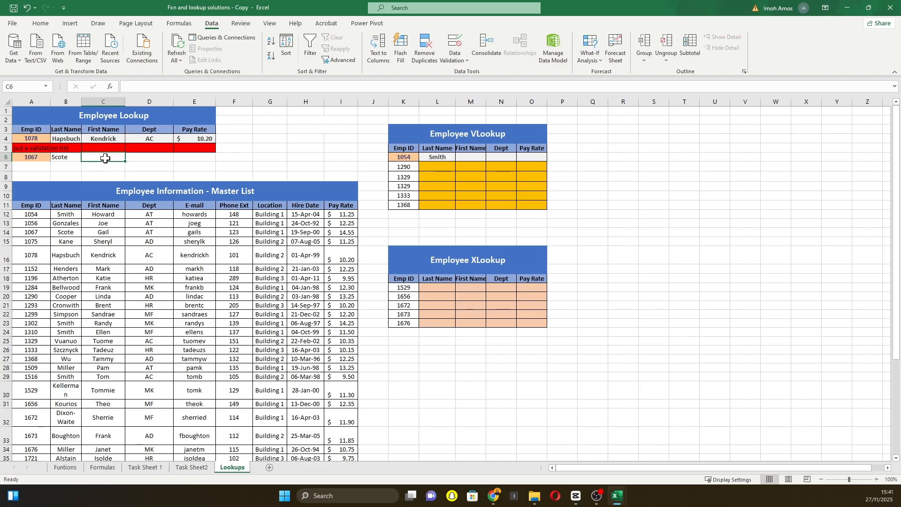
type("=vl")
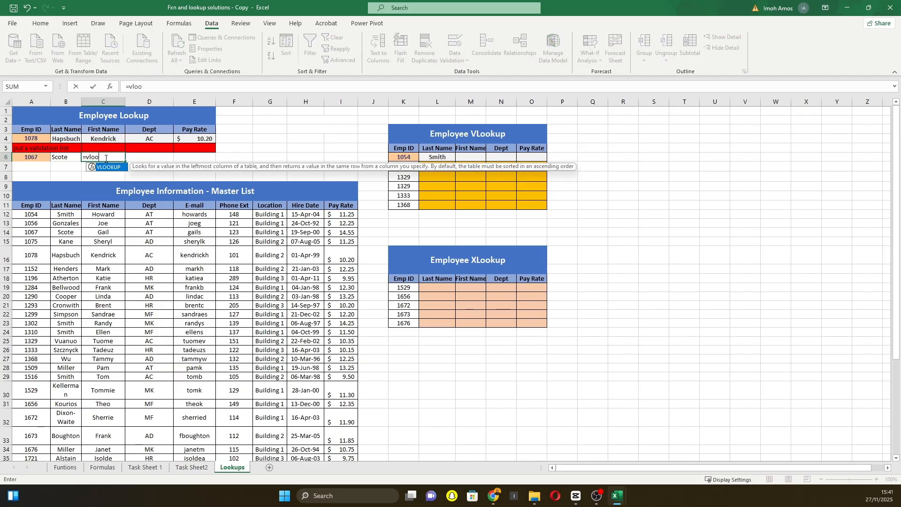
type("oo")
key("Tab")
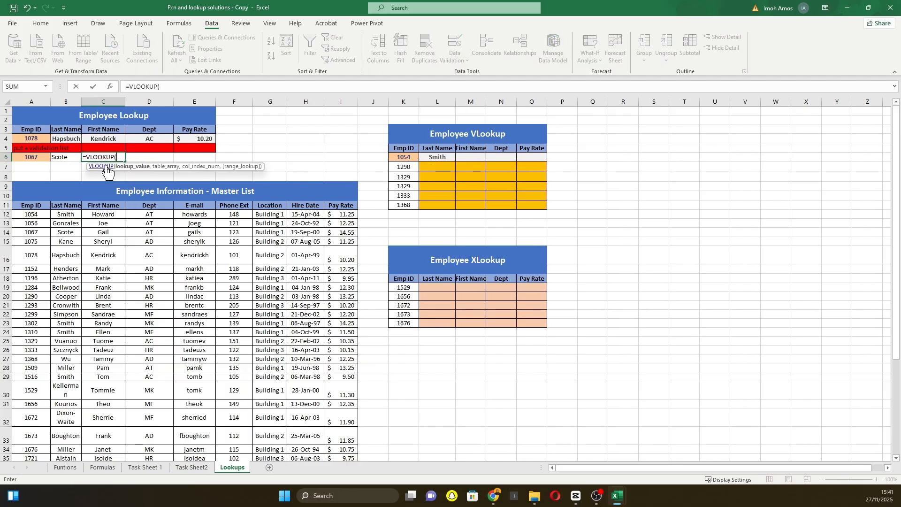
left_click(28, 159)
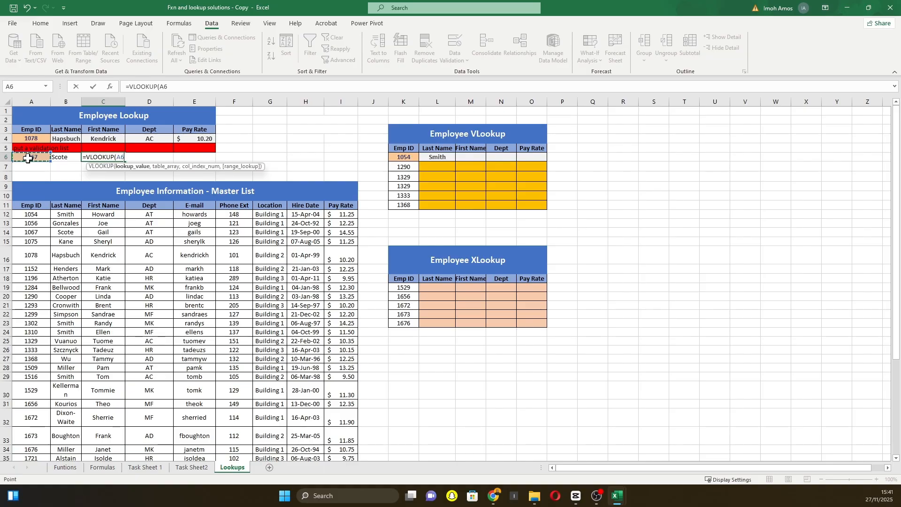
type(",")
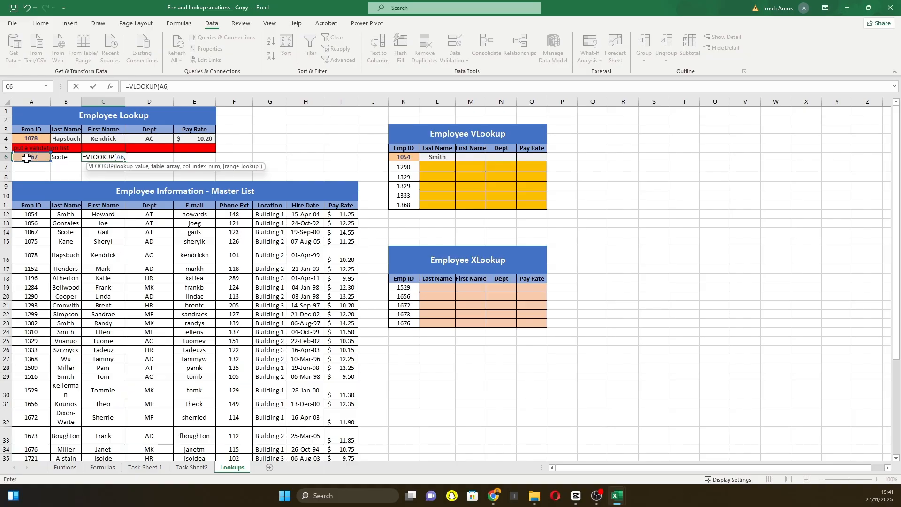
left_click(31, 215)
key("ctrl+shift+Down")
key("ctrl+shift+Right")
type(",3")
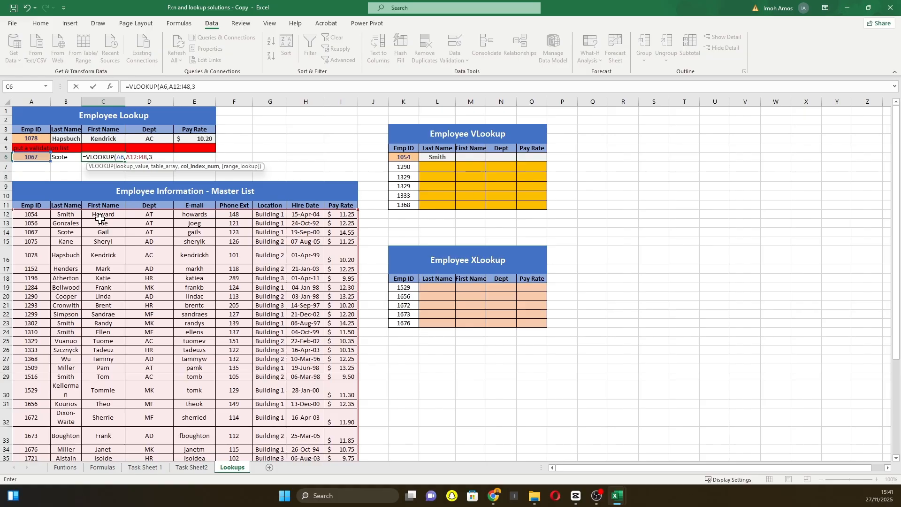
type(")")
key("Return")
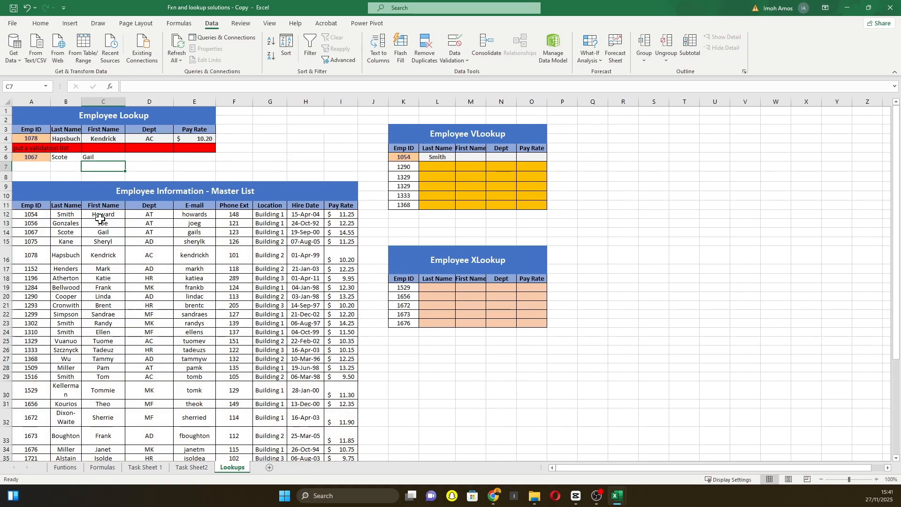
Step: Review the table range and column index arguments of the VLOOKUP formula in C6
double_click(112, 157)
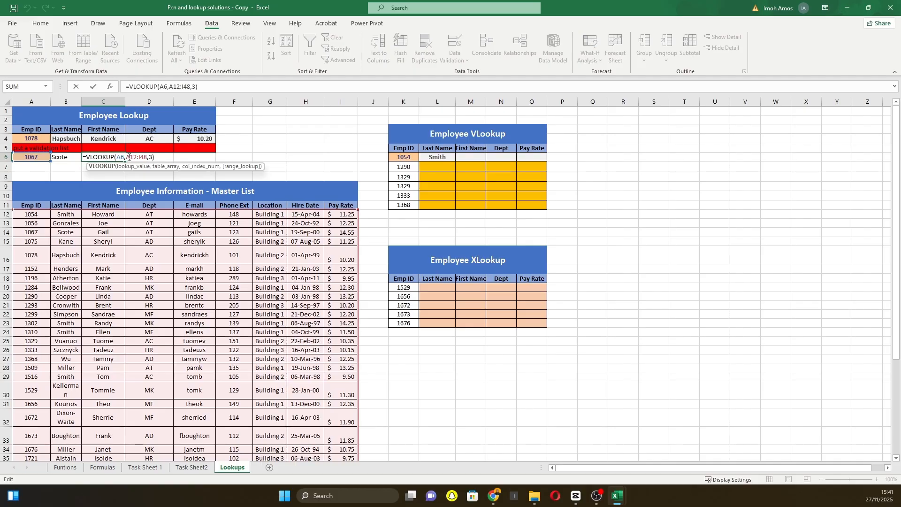
left_click(153, 157)
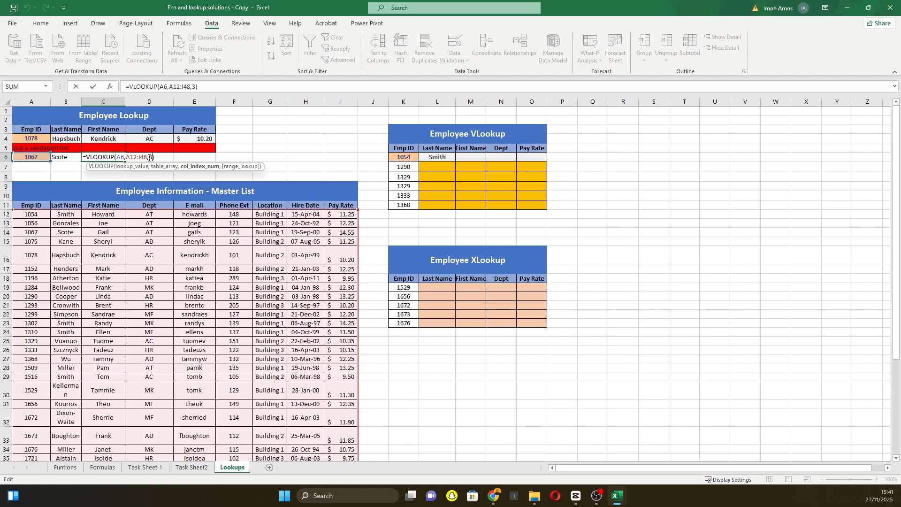
key("Return")
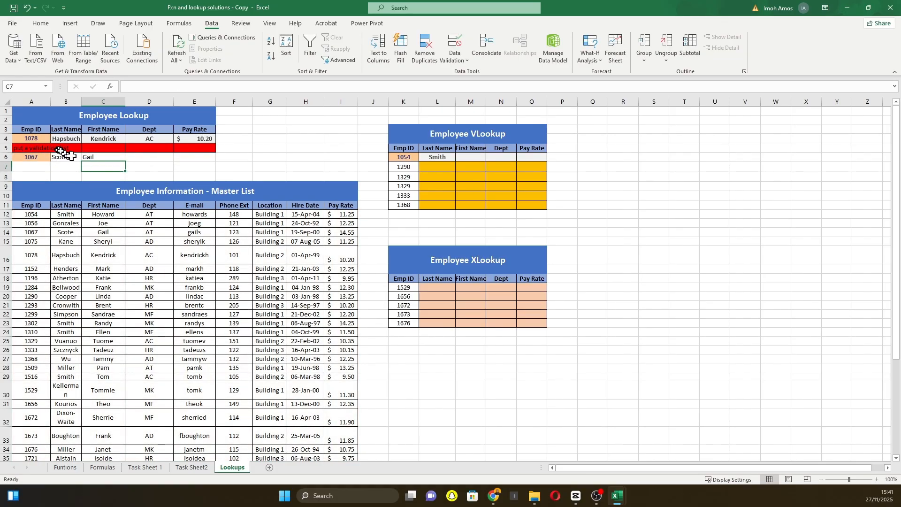
Step: Highlight the matching employee record A14:I14 in the master list with the gold fill color
left_click(2, 232)
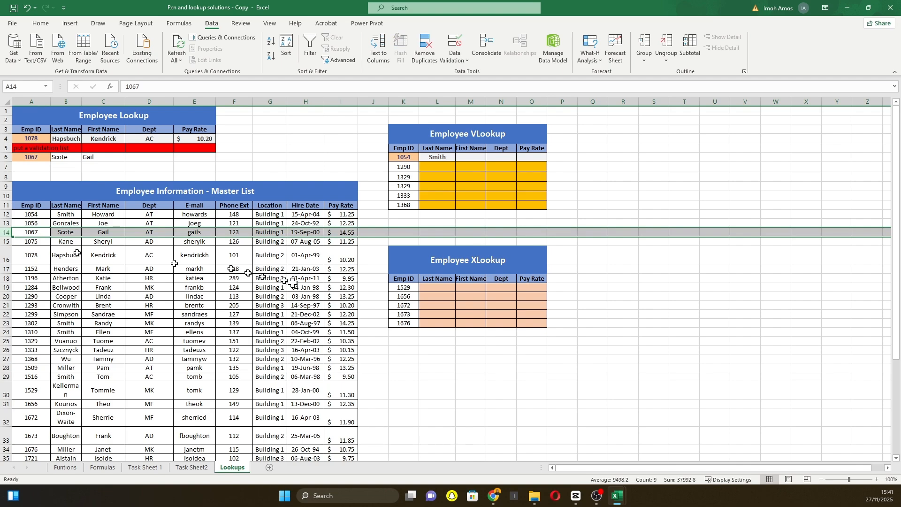
left_click(376, 315)
left_click_drag(28, 231, 332, 231)
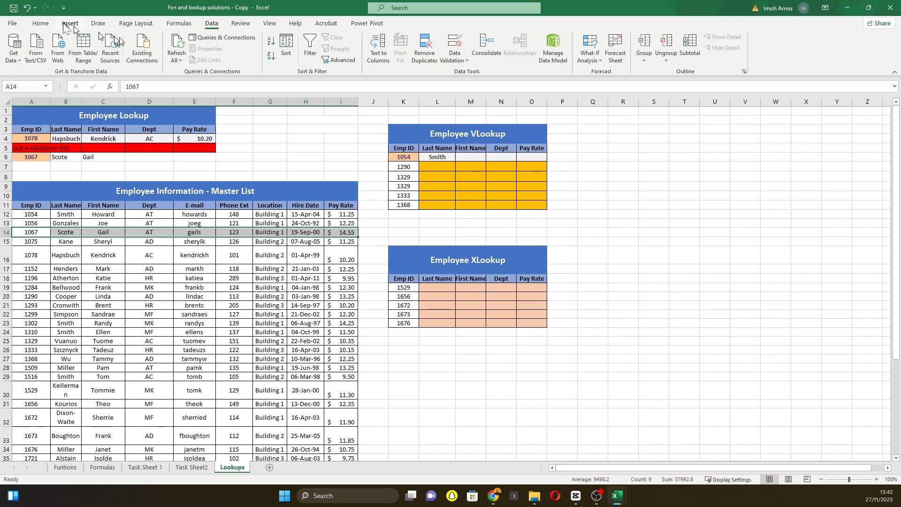
left_click(42, 23)
left_click(152, 56)
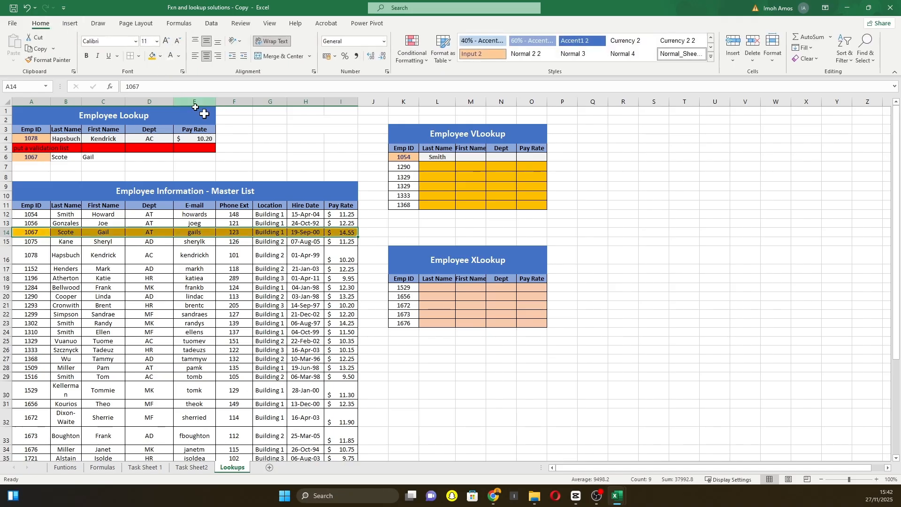
left_click(373, 269)
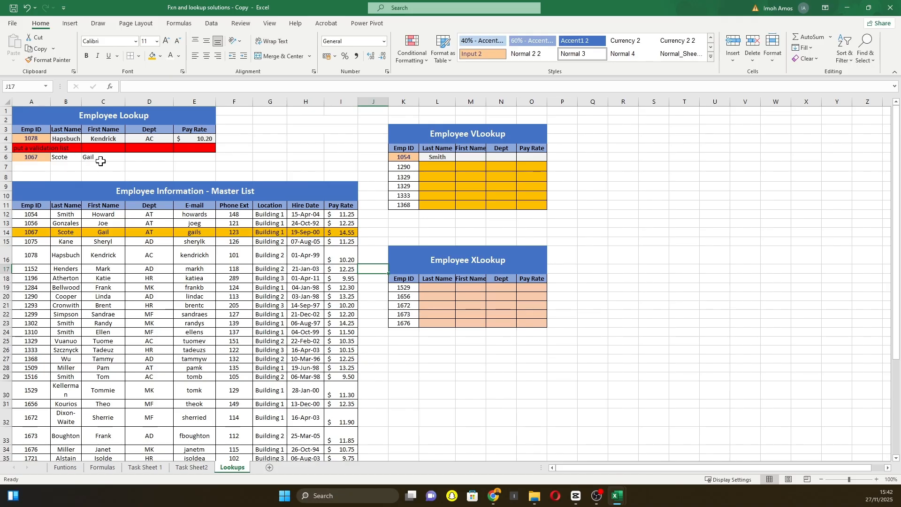
Step: Enter a VLOOKUP in D6 that looks up A6 in A11:I48 and returns column 4 for the department
left_click(149, 157)
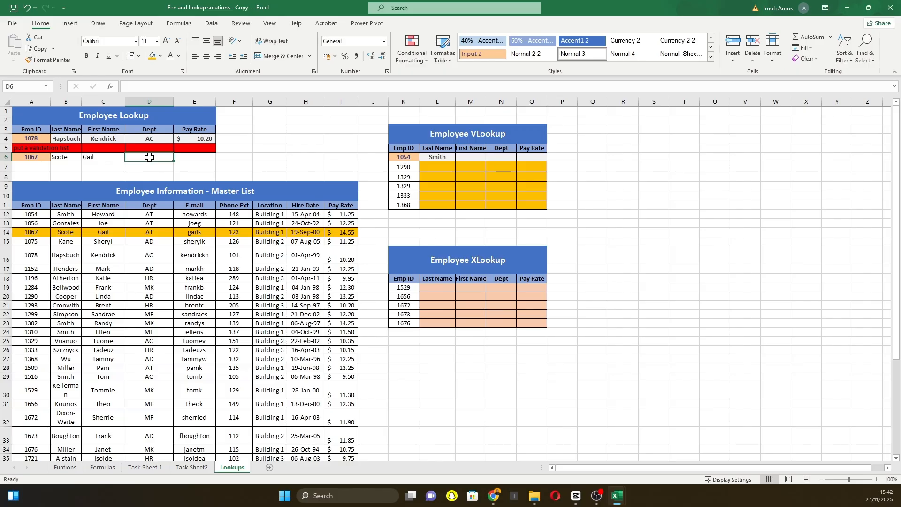
type("=VLOOKUP(")
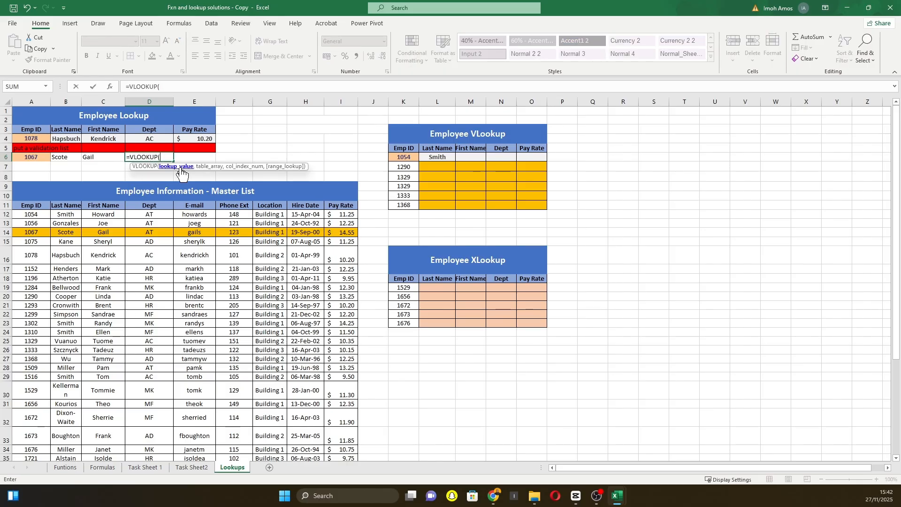
left_click(32, 158)
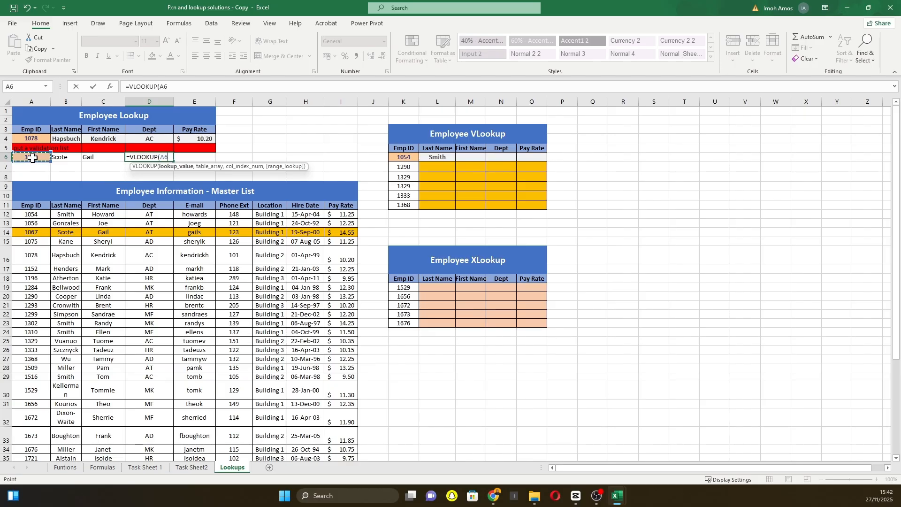
type(",")
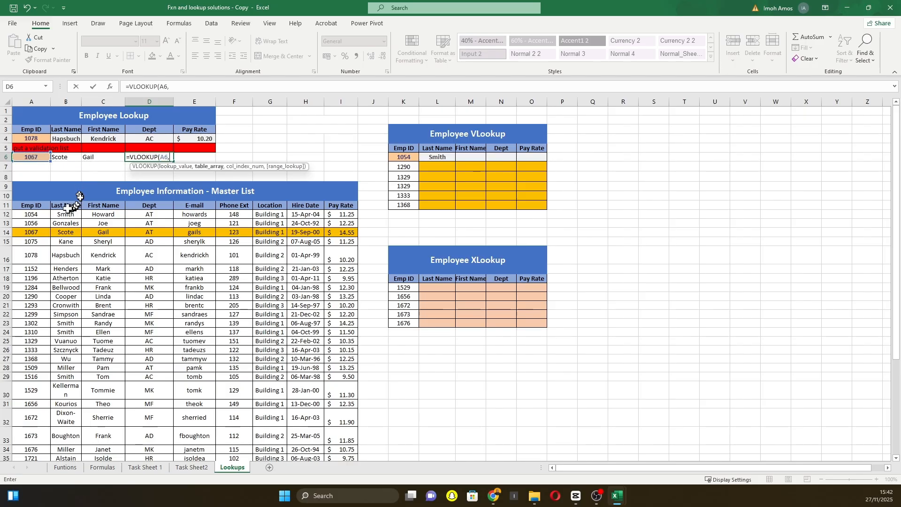
left_click(30, 203)
key("ctrl+shift+Down")
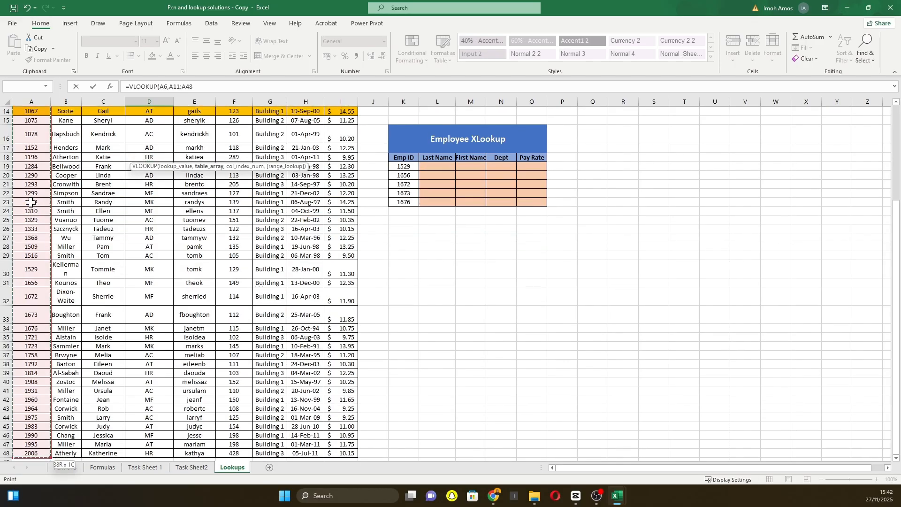
key("ctrl+shift+Right")
scroll(71, 188, "up", 5)
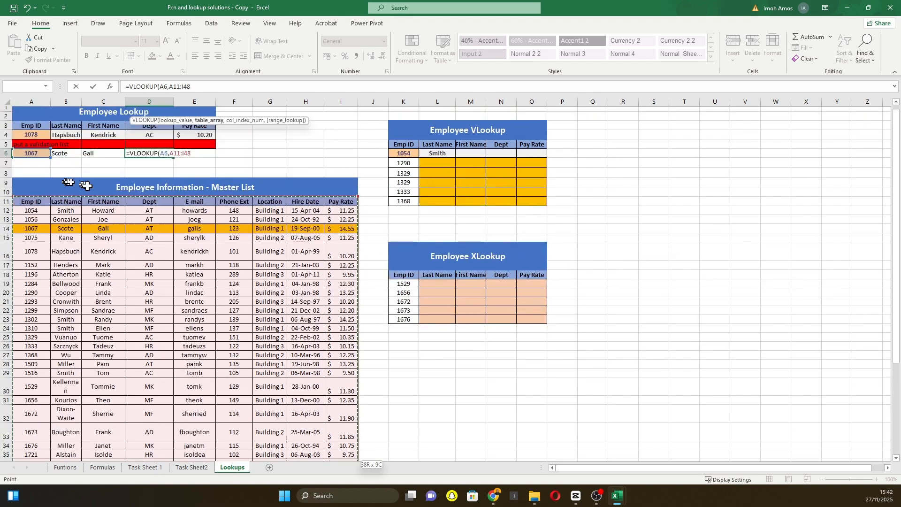
type(",4")
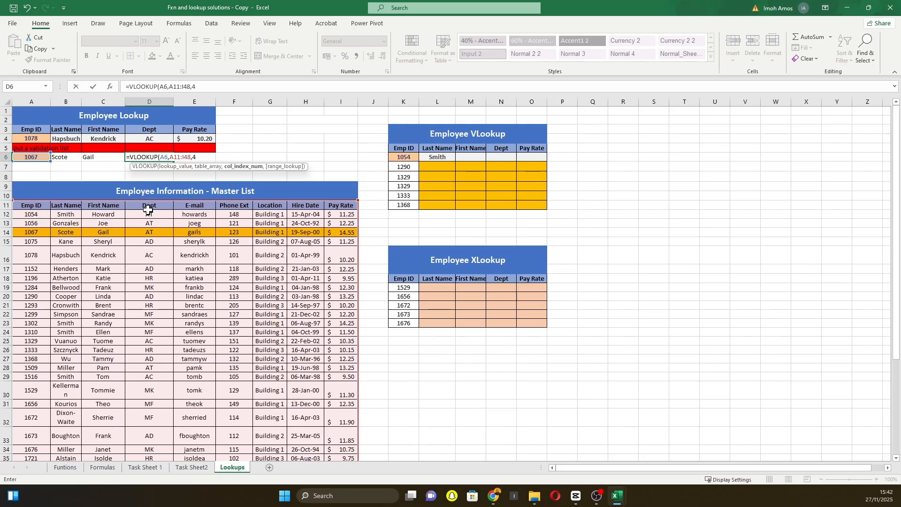
key("Return")
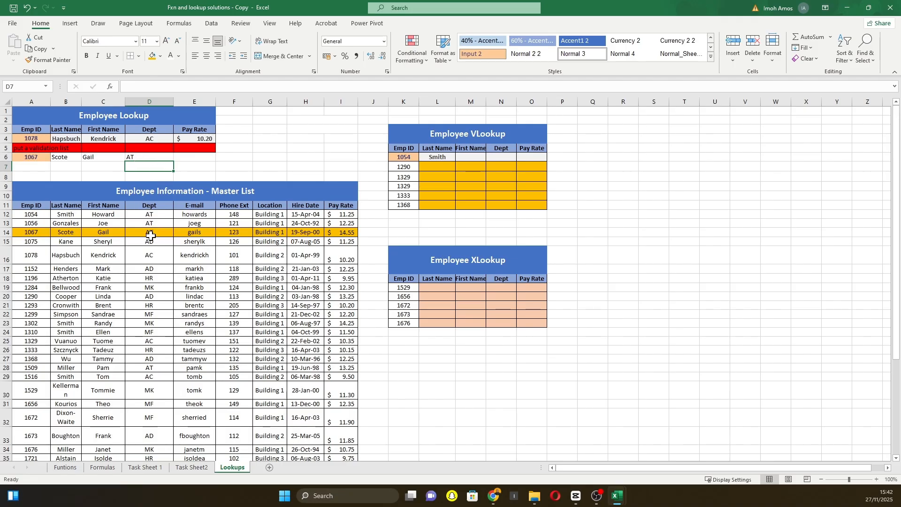
Step: Enter a VLOOKUP in E6 that looks up A6 in A11:I48 and returns column 9 for the pay rate
left_click(192, 156)
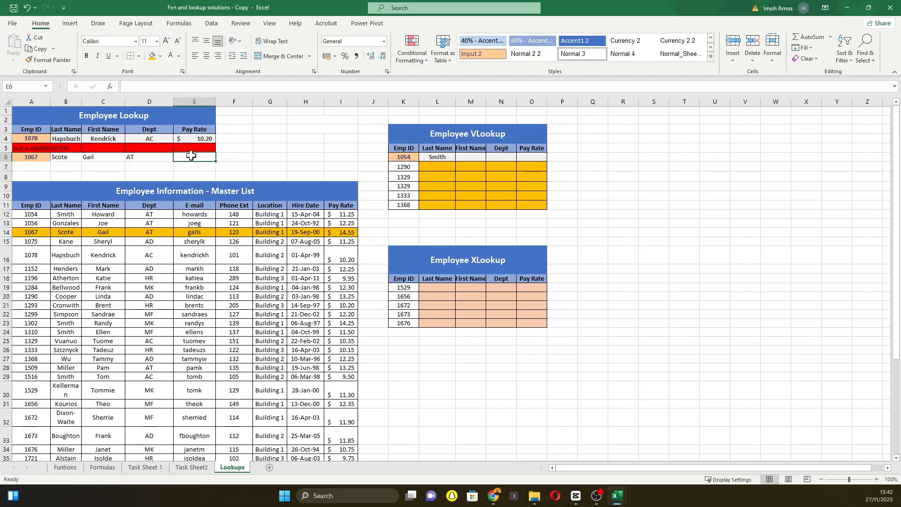
type("=vl")
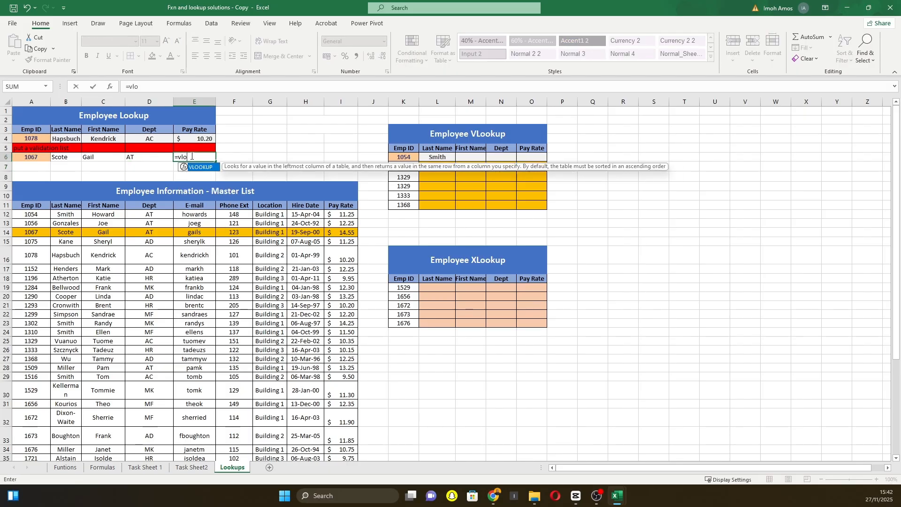
type("o")
key("Tab")
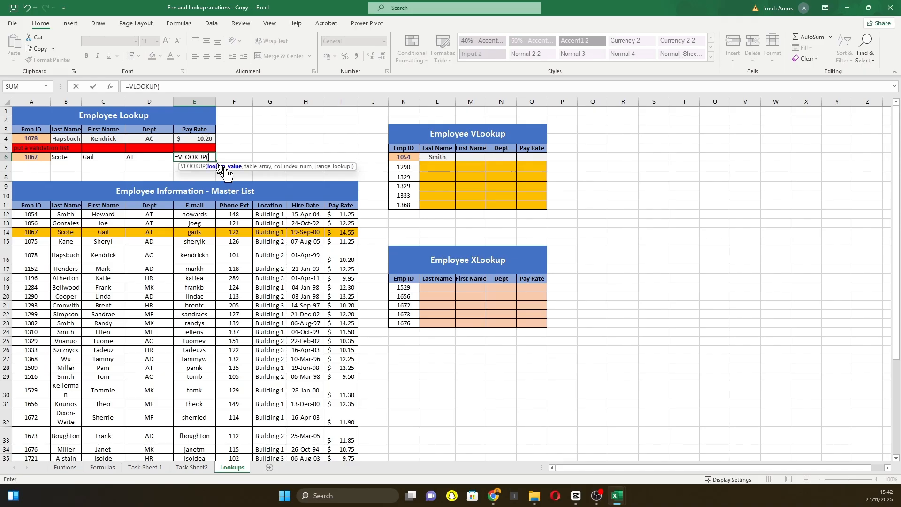
left_click(44, 158)
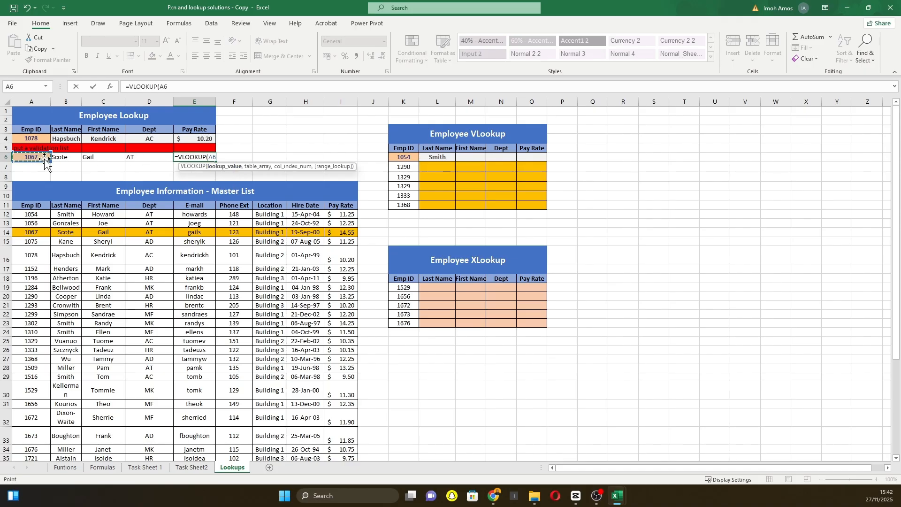
type(",")
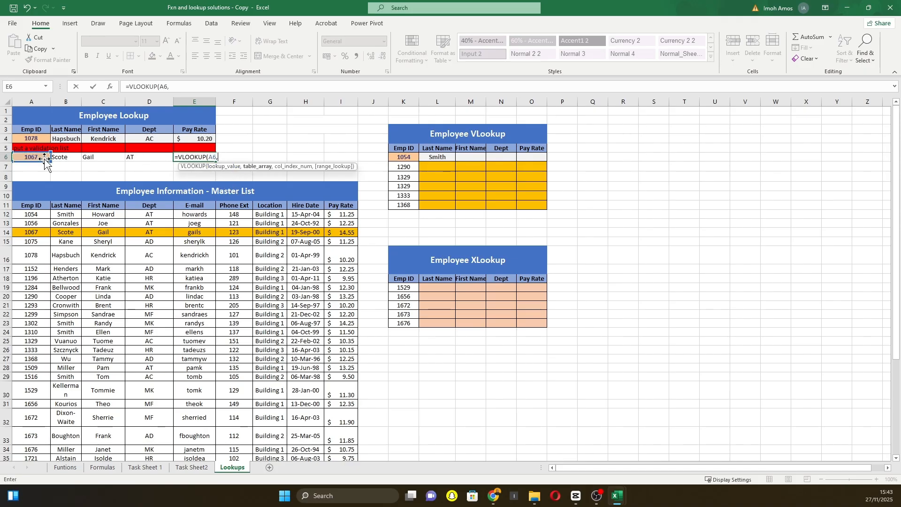
left_click(29, 206)
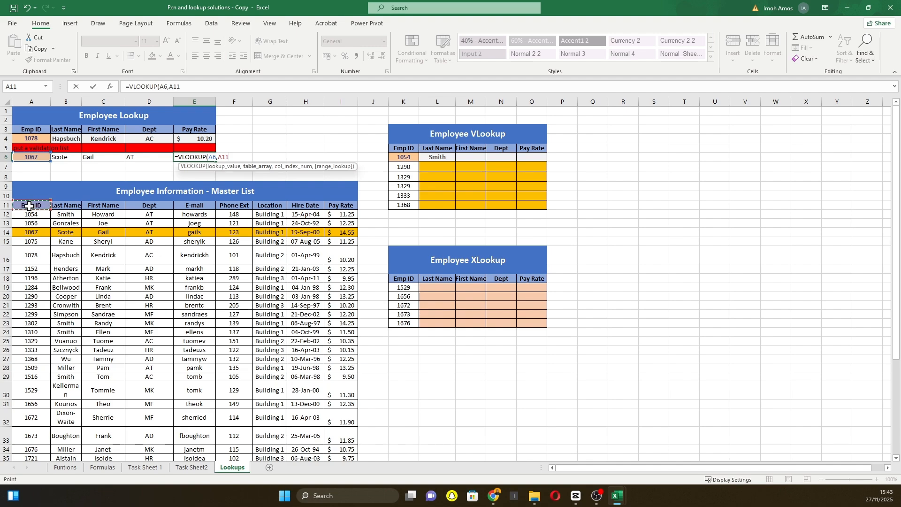
key("ctrl+shift+Down")
key("ctrl+shift+Right")
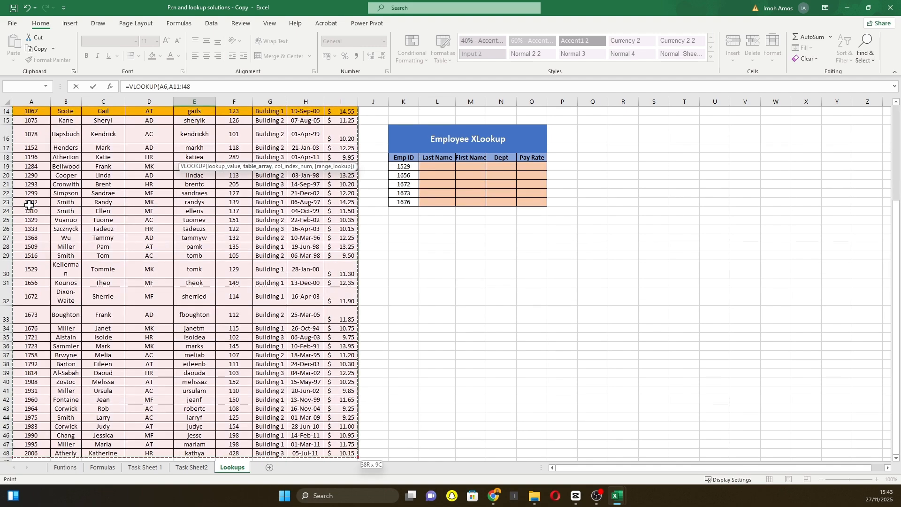
type(",9")
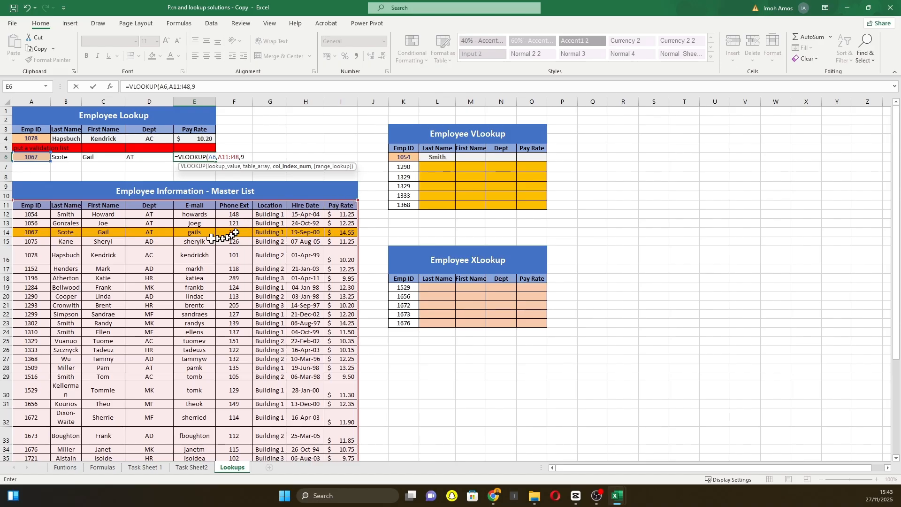
key("Return")
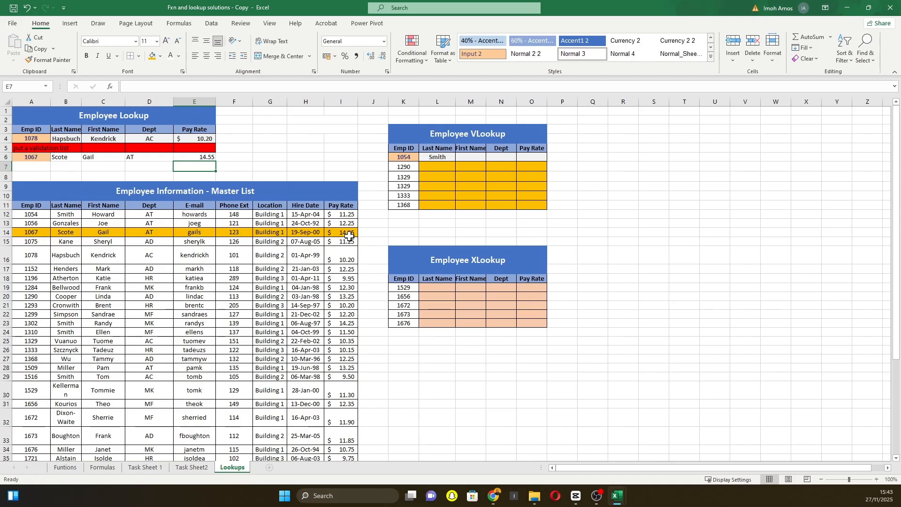
Step: Choose the Emp ID from A15 in A6 and check the details returned in B6:E6 against row 15
left_click(38, 158)
left_click(55, 158)
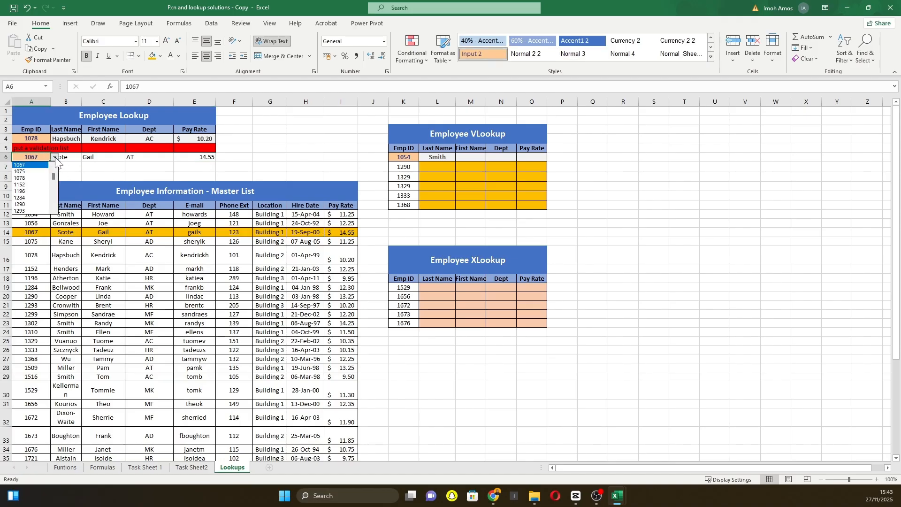
left_click(31, 172)
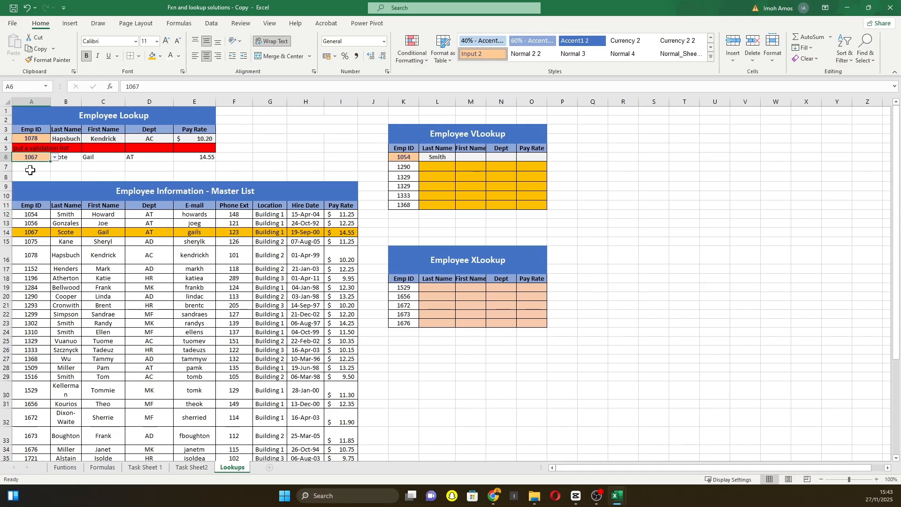
left_click(27, 177)
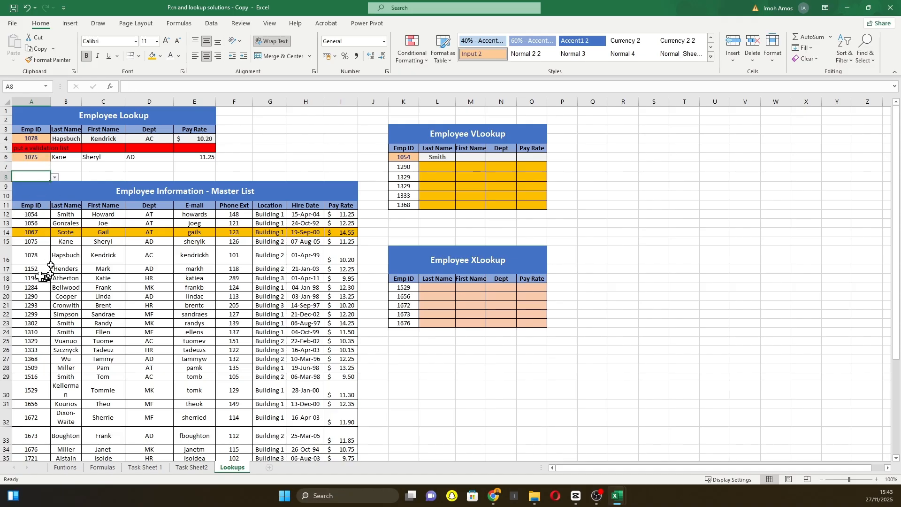
left_click(69, 158)
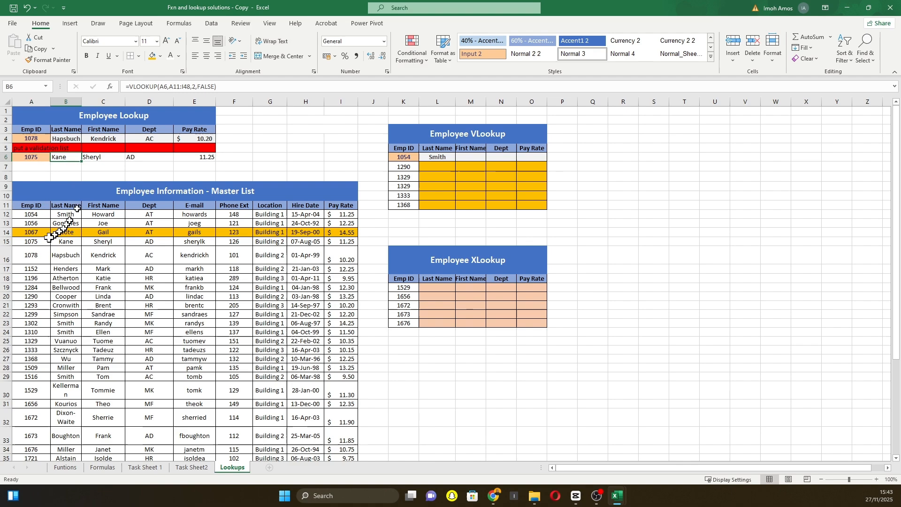
Step: Select row 15 of the master list and the lookup result A6:E6 to compare the two records
left_click(6, 242)
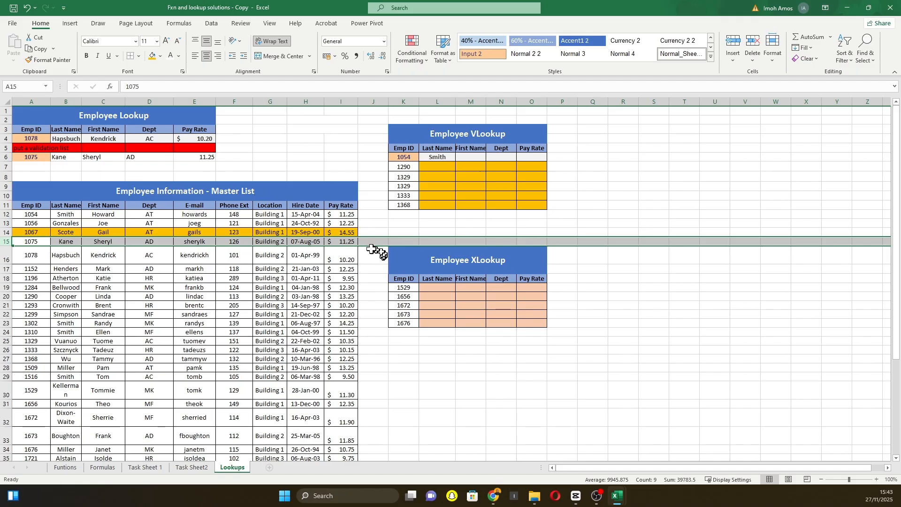
left_click(269, 147)
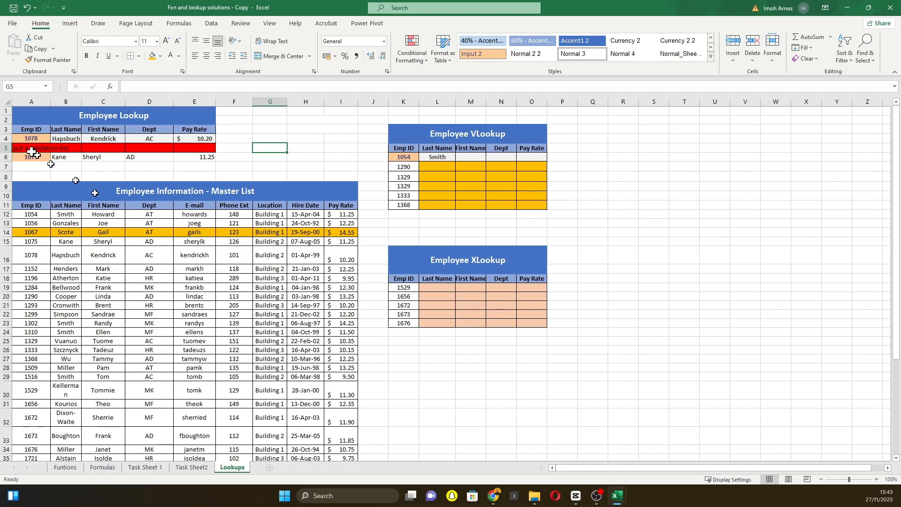
left_click_drag(31, 157, 211, 161)
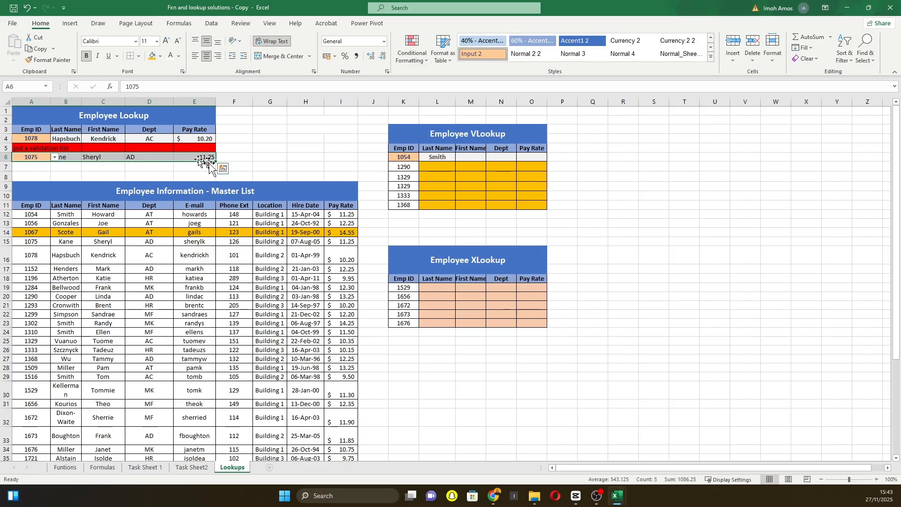
left_click(248, 139)
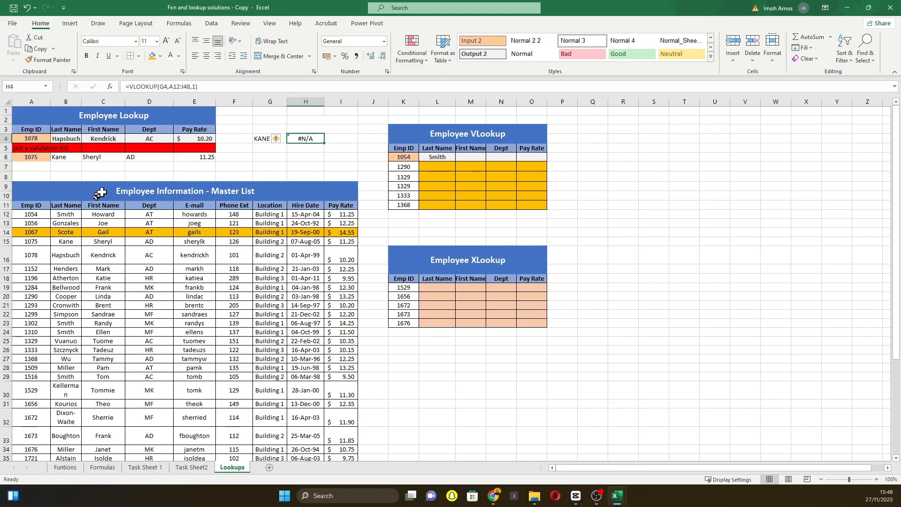
Step: Insert blank cells at C11:C48 of the master list, shifting the First Name column and the cells after it right
left_click(99, 206)
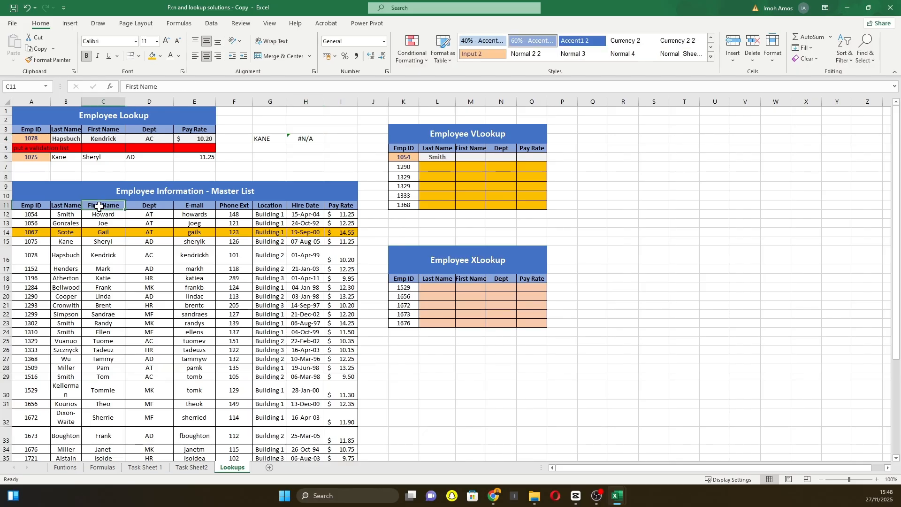
key("ctrl+shift+Down")
right_click(94, 174)
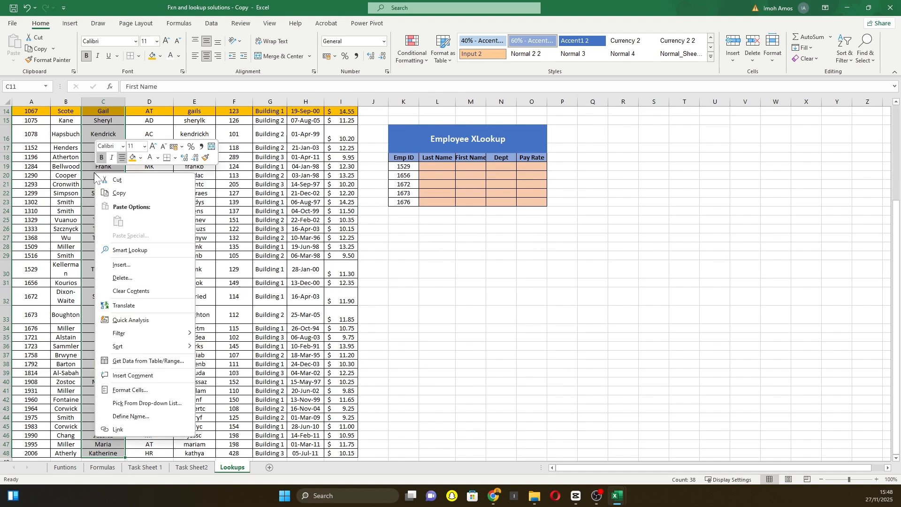
left_click(121, 265)
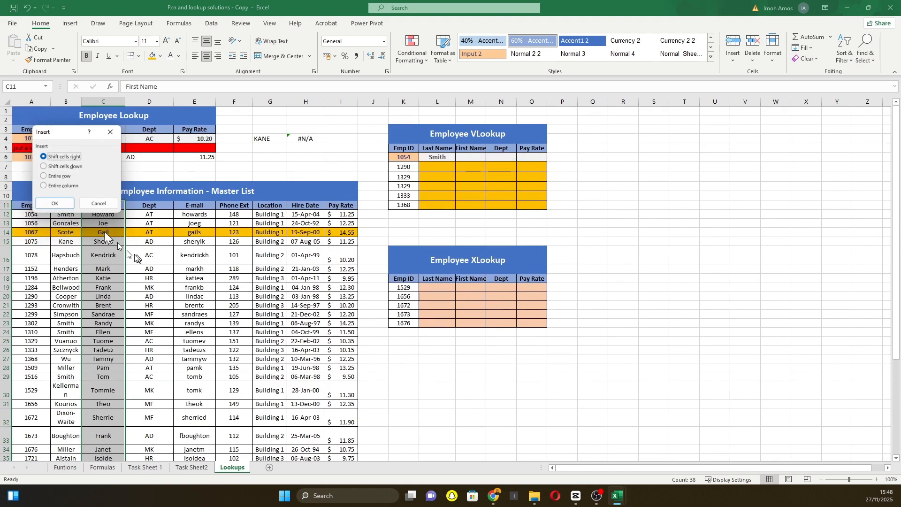
left_click(55, 204)
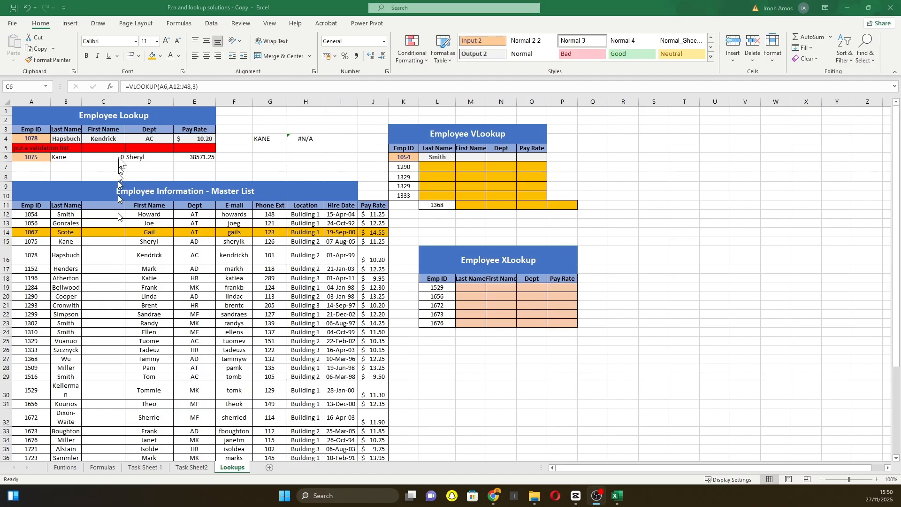
Step: Inspect the VLOOKUP in C6, undo the cells inserted before the First Name column, and recheck the formula
left_click(111, 157)
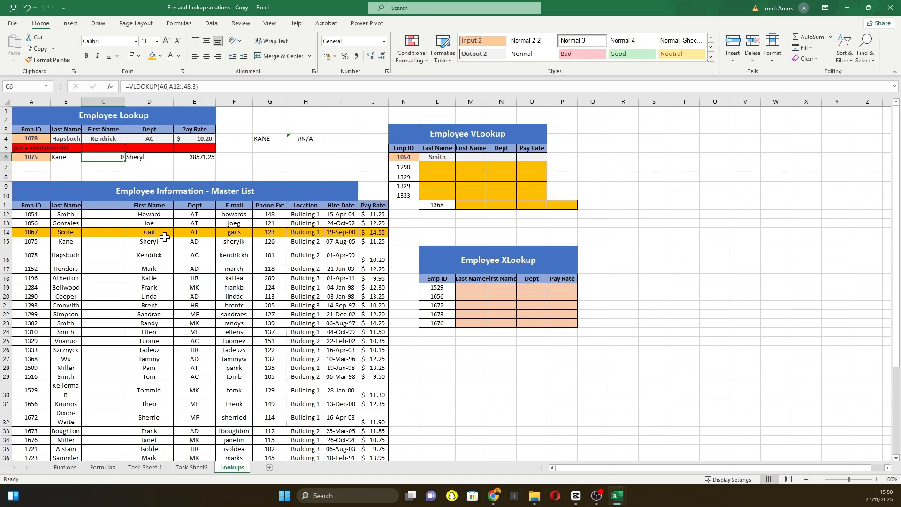
key("ctrl+z")
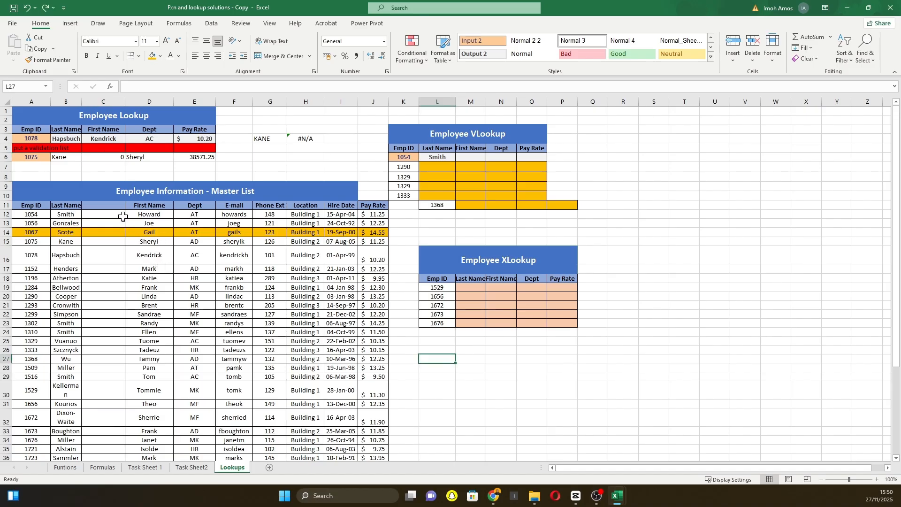
key("ctrl+z")
left_click(101, 166)
left_click(101, 157)
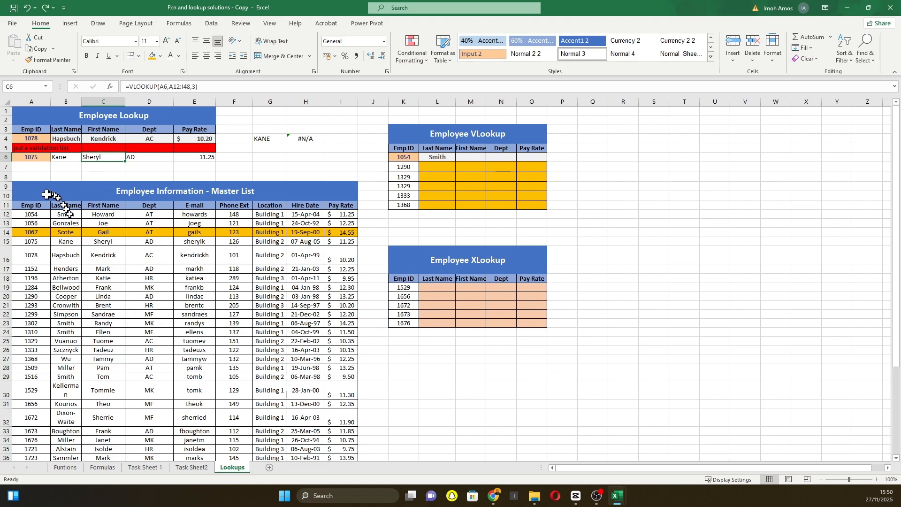
left_click(29, 157)
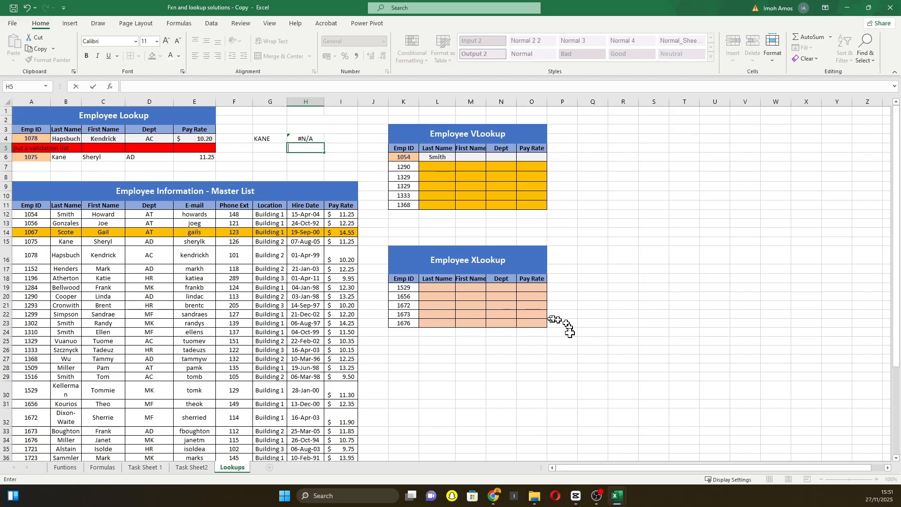
left_click(469, 368)
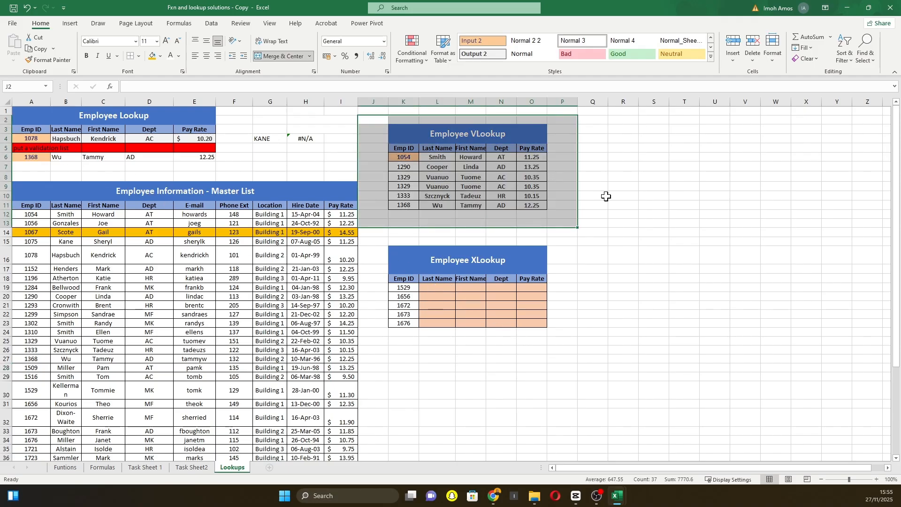
left_click(616, 224)
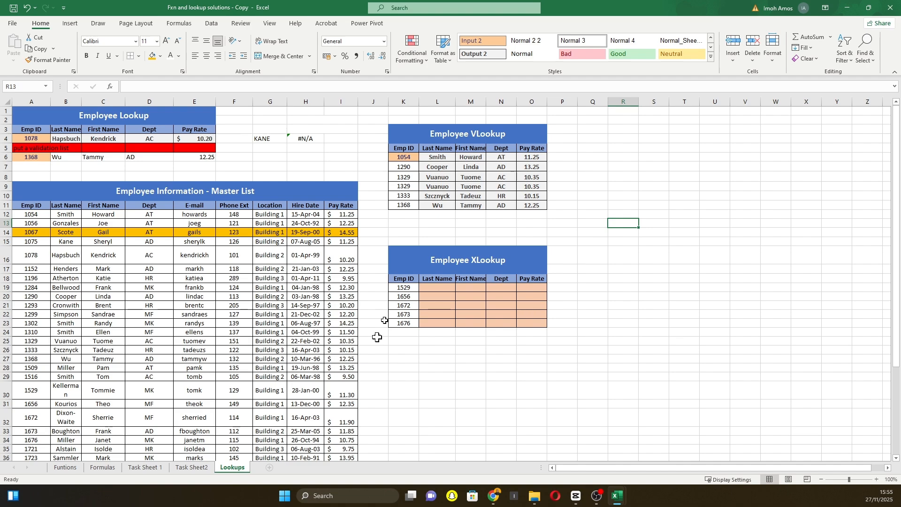
left_click(437, 290)
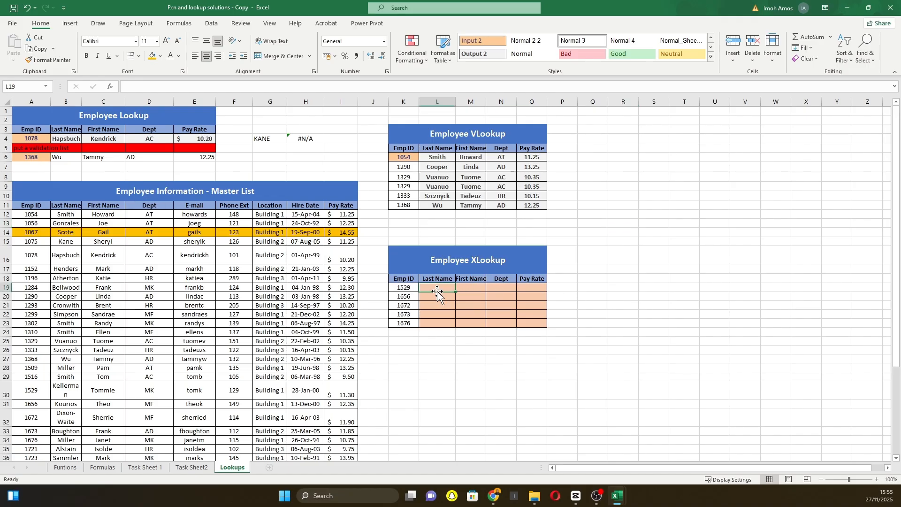
type("=xl")
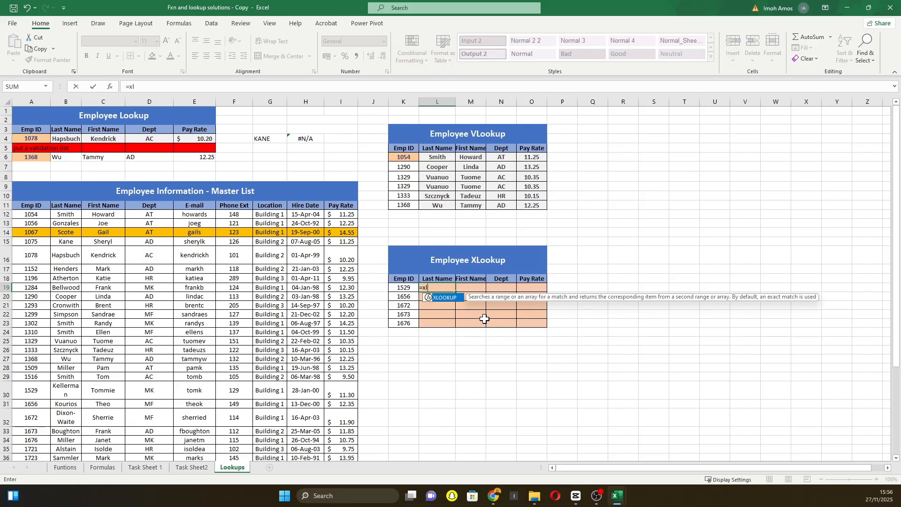
key("Tab")
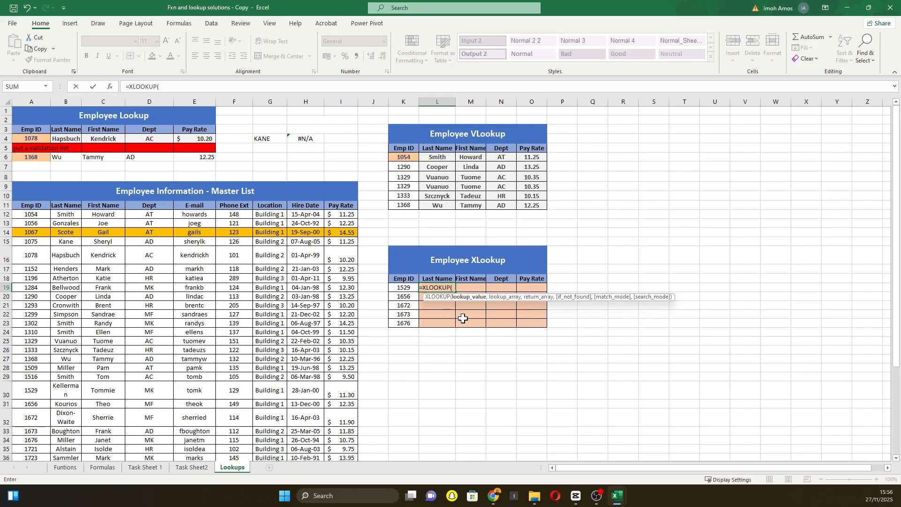
key("BackSpace")
key("BackSpace")
key("BackSpace")
key("BackSpace")
key("BackSpace")
key("BackSpace")
key("BackSpace")
key("BackSpace")
key("BackSpace")
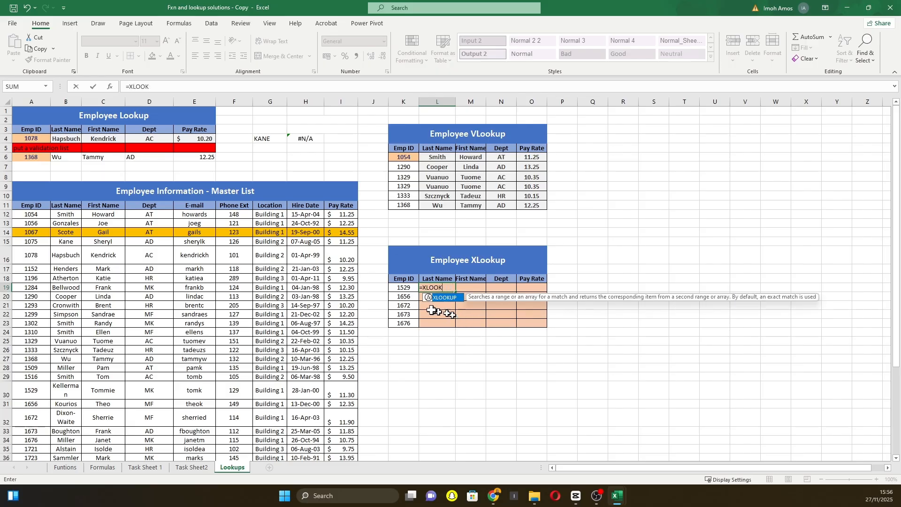
Step: Clear the last-name formula in B4 of Employee Lookup and review the arguments of the XLOOKUP in C4
left_click(100, 137)
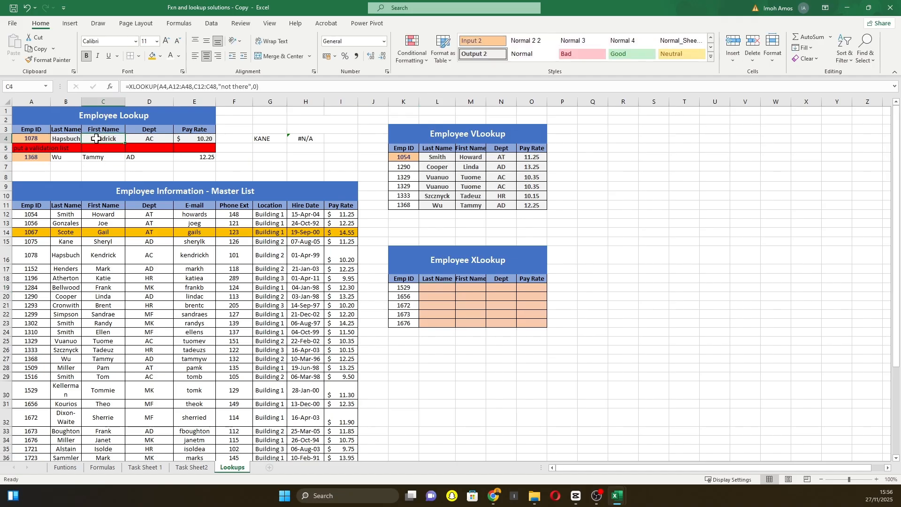
left_click(73, 139)
key("Delete")
left_click(94, 138)
double_click(94, 138)
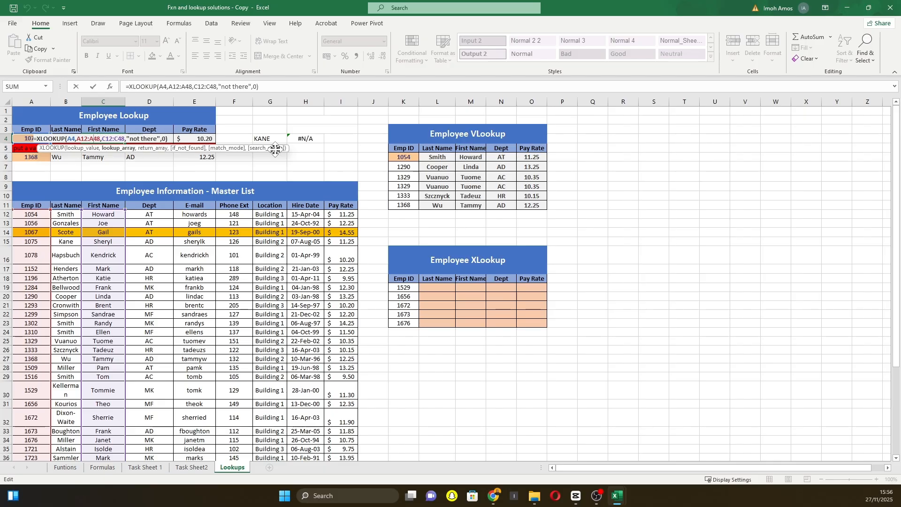
key("ctrl+Return")
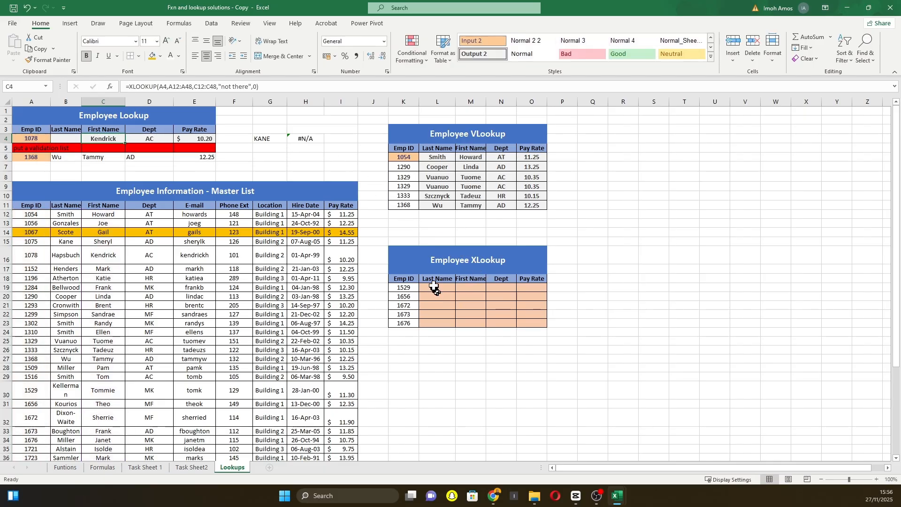
Step: Begin an XLOOKUP in L19 for the last name, with K19 as lookup value and A11:A48 as lookup array
left_click(435, 290)
type("=xl")
key("Tab")
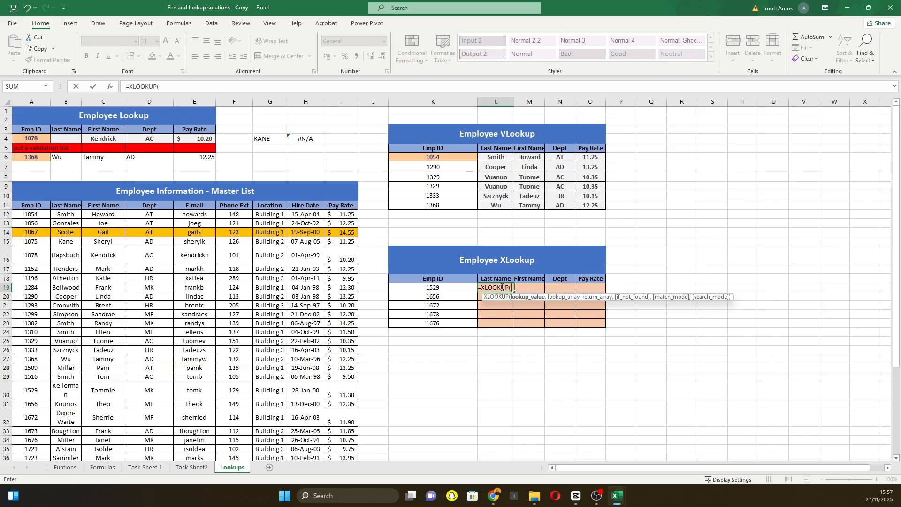
left_click(472, 289)
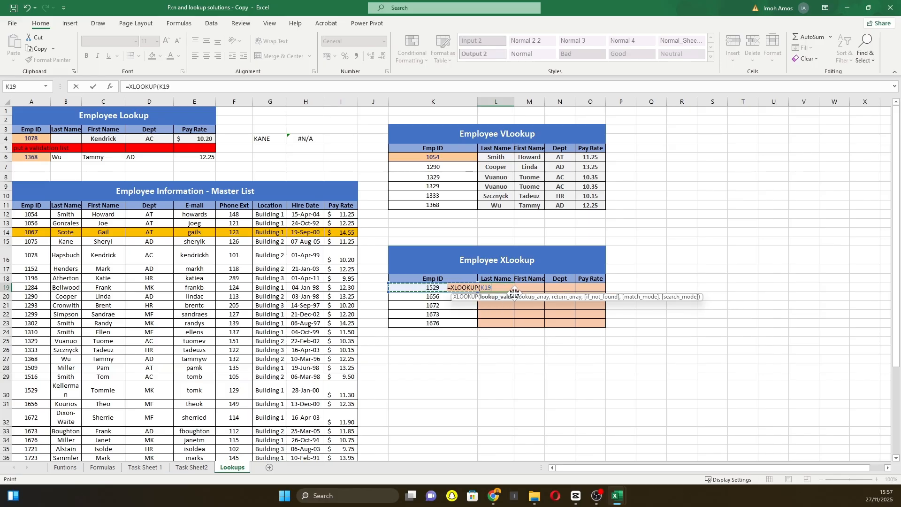
type(",")
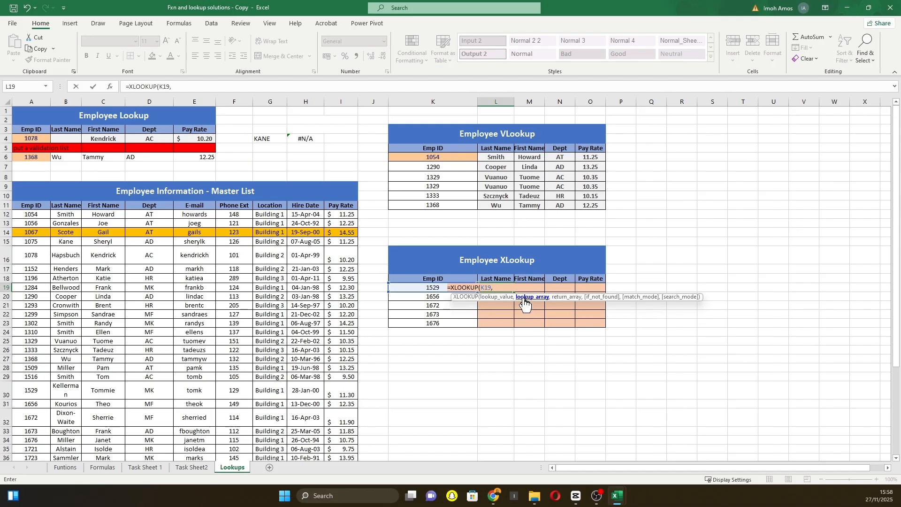
scroll(427, 203, "down", 2)
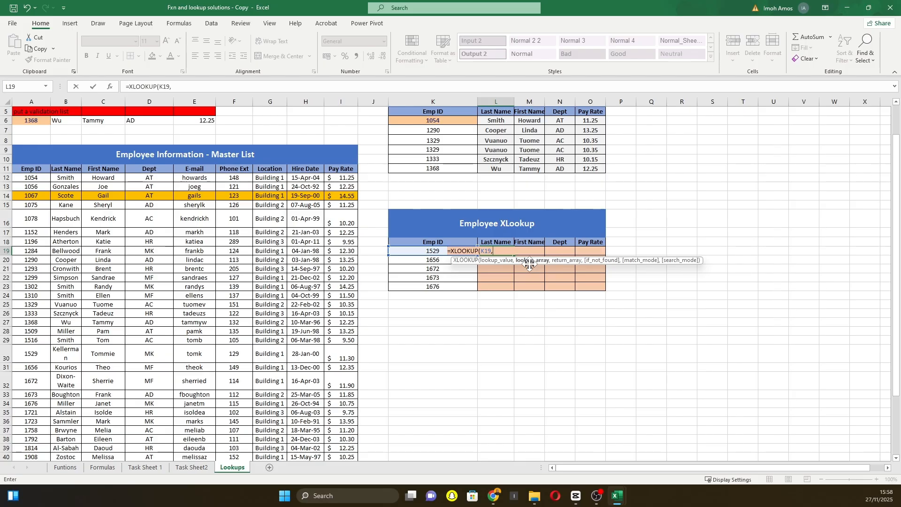
left_click(33, 168)
key("ctrl+shift+Down")
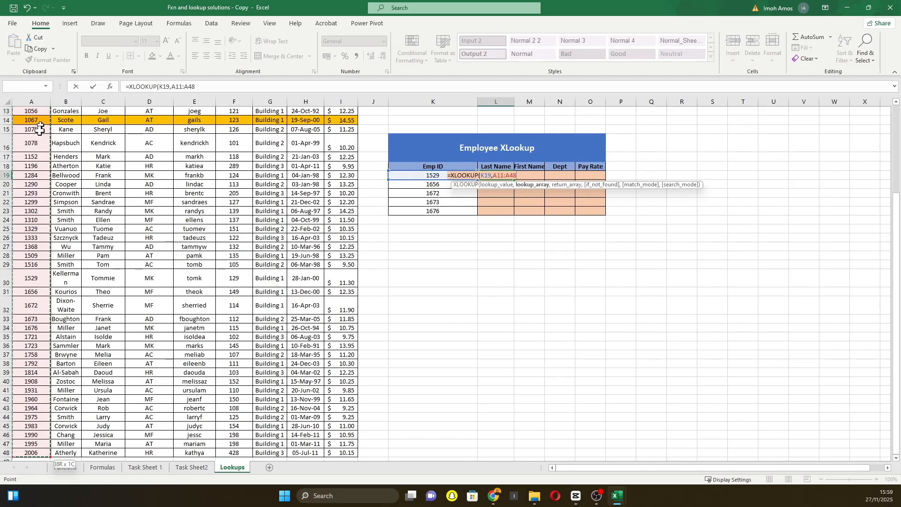
scroll(39, 130, "up", 3)
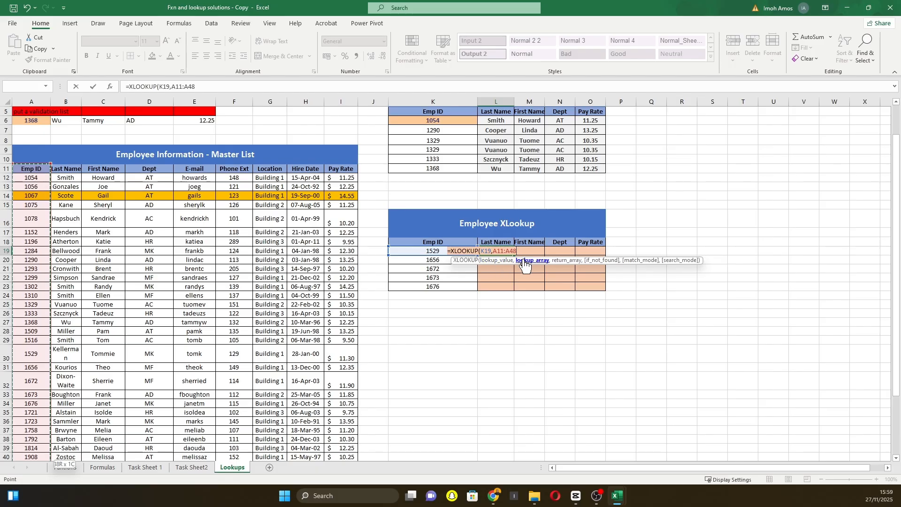
type(",")
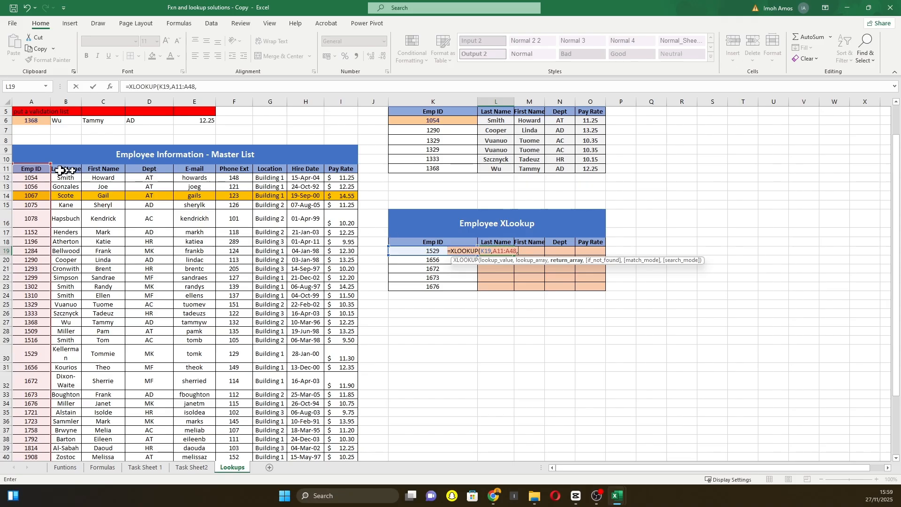
Step: Add B11:B48 as the return array and "NOT FOUND" as the if-not-found text in the L19 XLOOKUP
left_click(64, 169)
key("ctrl+shift+Down")
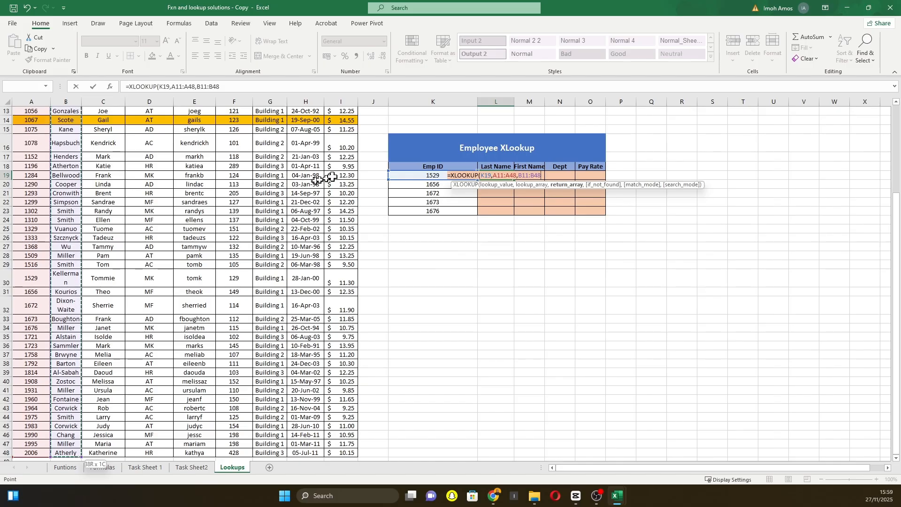
type(",")
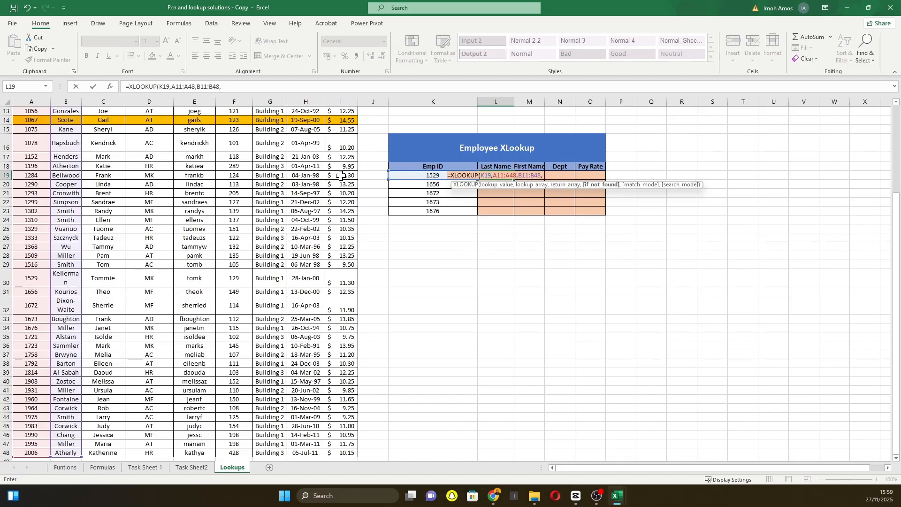
scroll(601, 212, "up", 1)
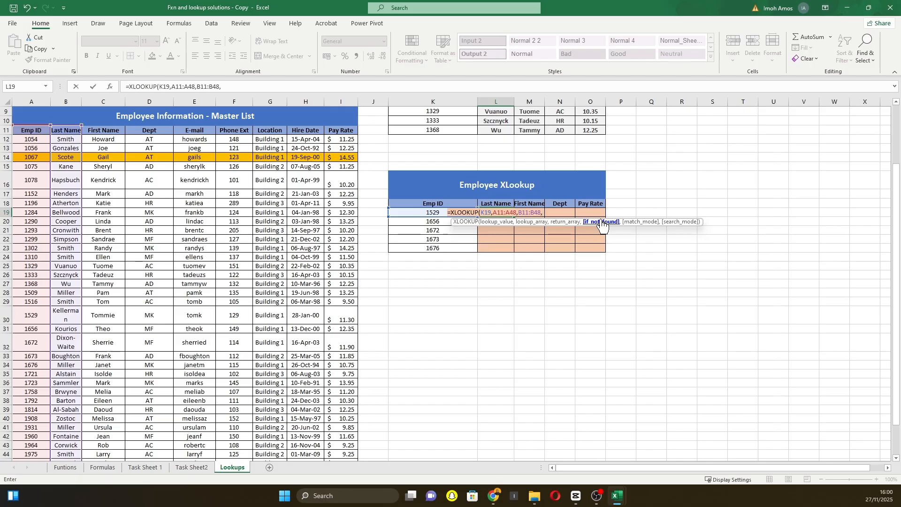
type("\"")
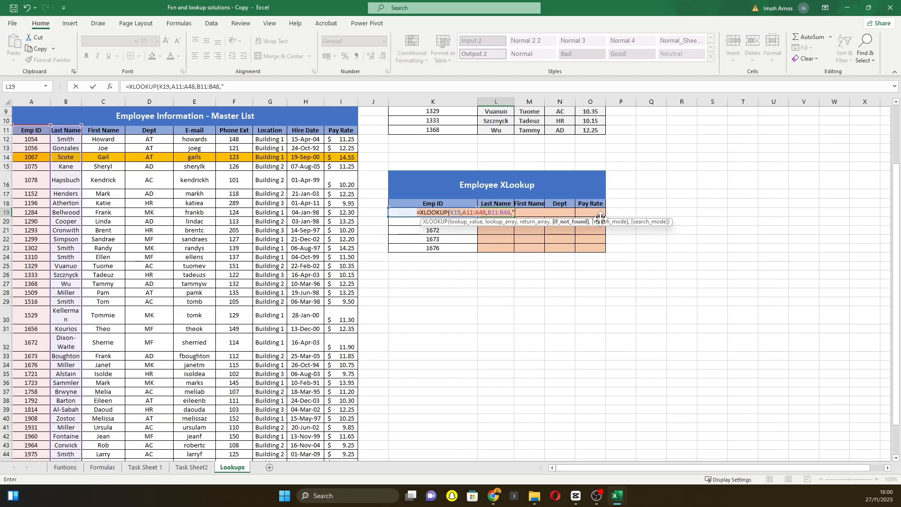
type("NOT FOUND\",")
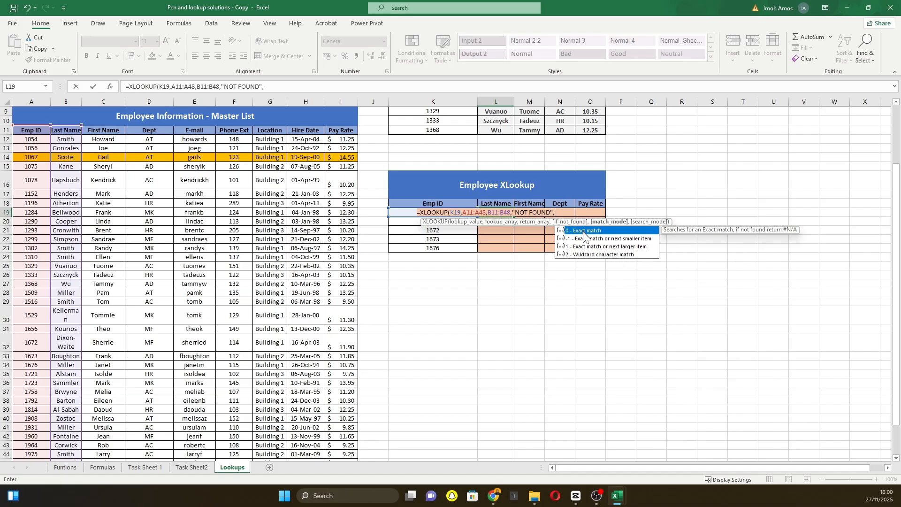
Step: Complete the L19 formula without match or search mode arguments, and compare its result with row 30 of the master list
type("0,")
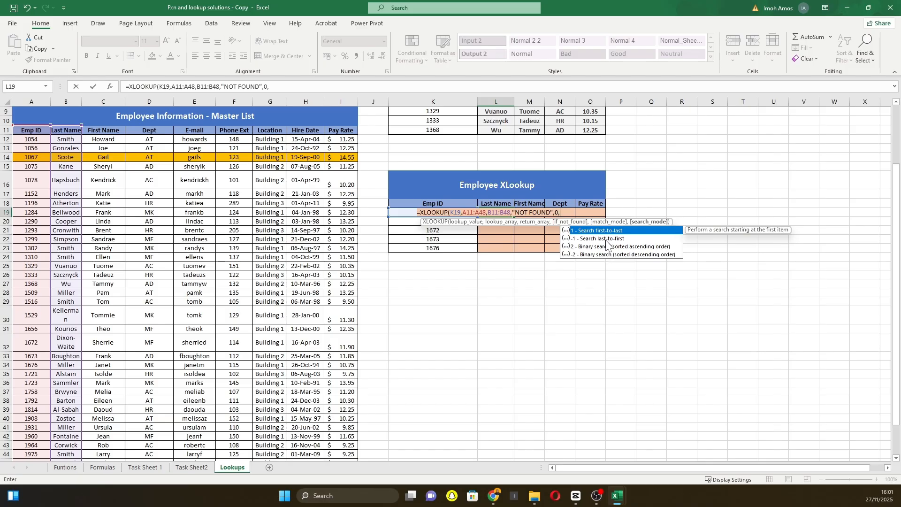
key("BackSpace")
key("BackSpace")
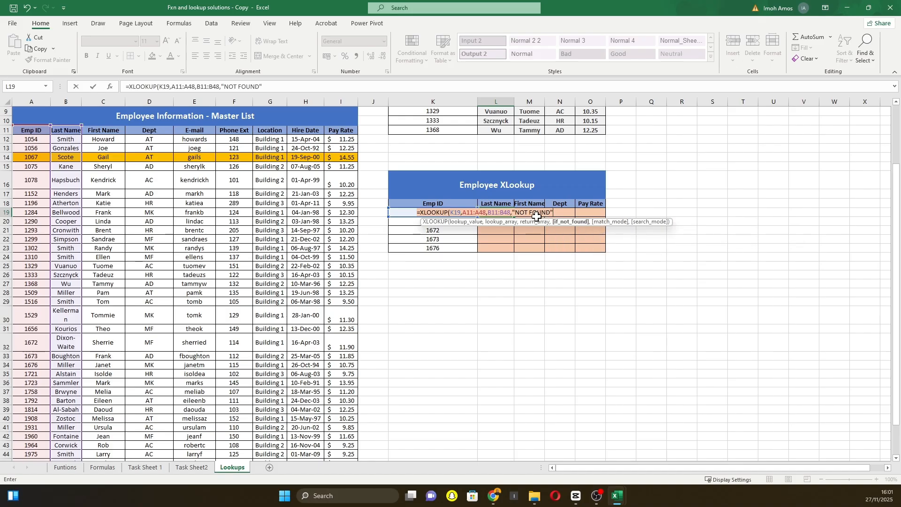
type(")")
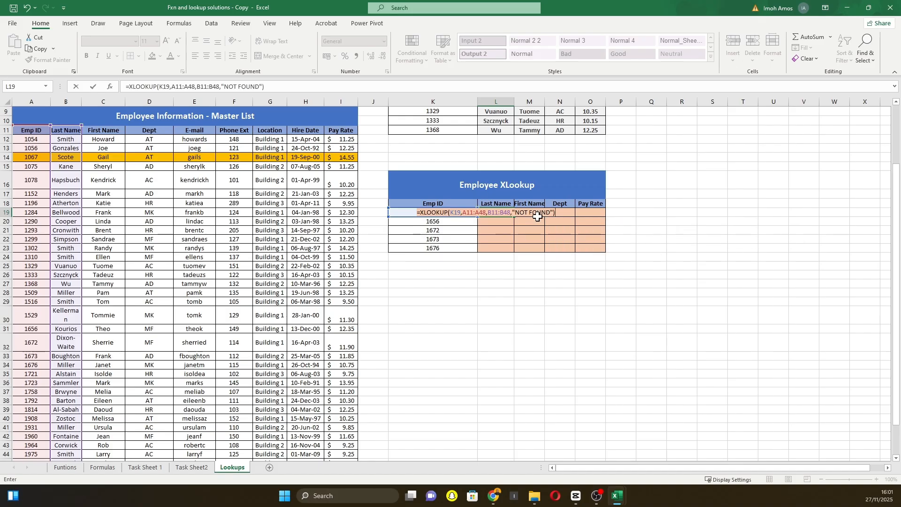
key("Return")
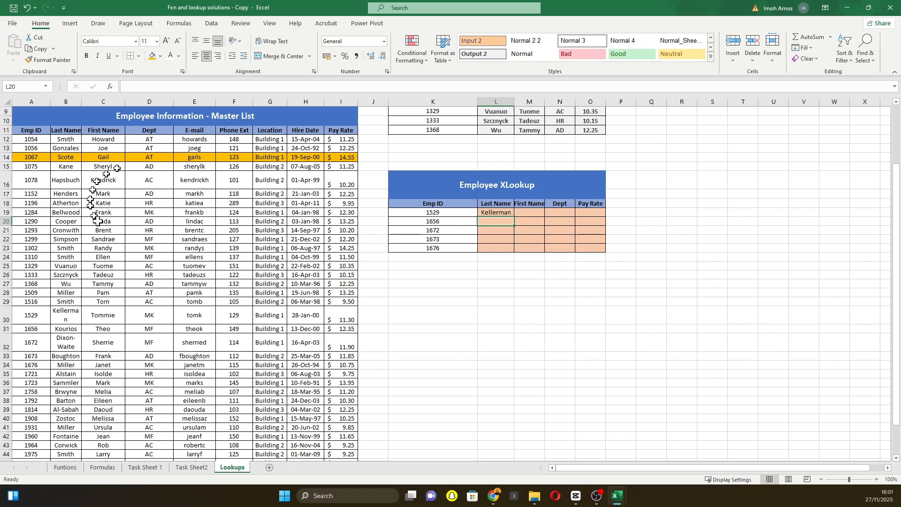
left_click(7, 315)
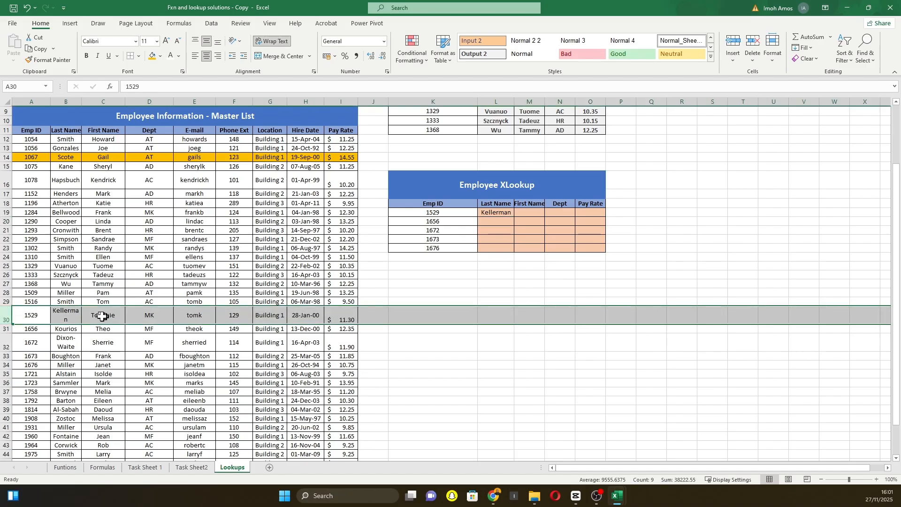
left_click_drag(30, 315, 333, 322)
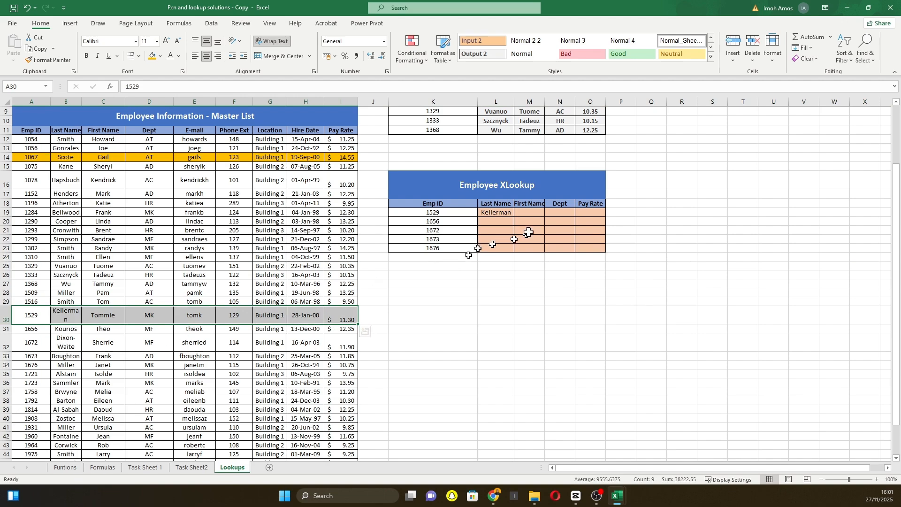
Step: Begin an XLOOKUP in M19 for the first name, with K19 as lookup value and A11:A48 as lookup array
left_click(526, 213)
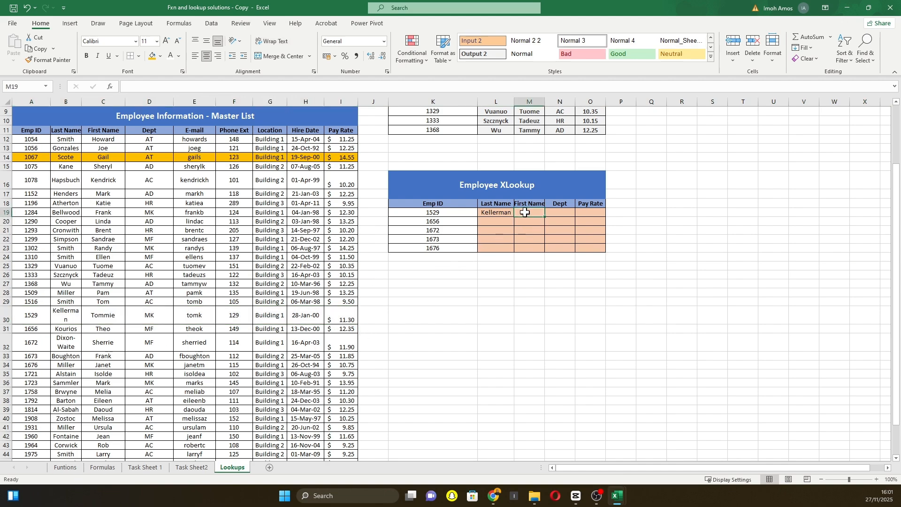
type("=x")
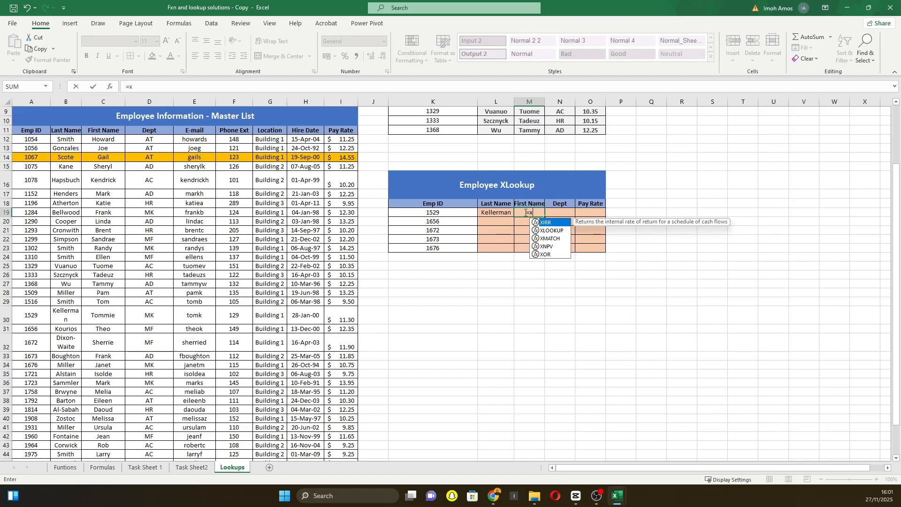
type("look")
key("Tab")
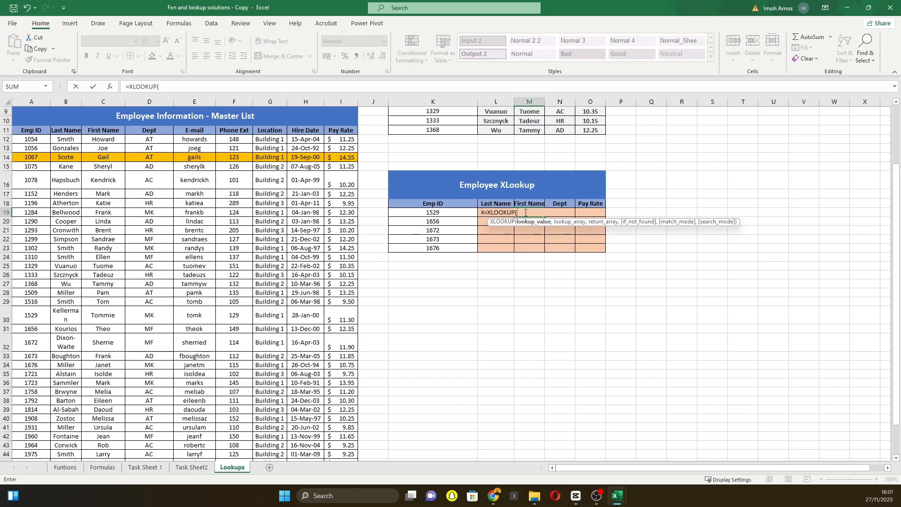
left_click(438, 213)
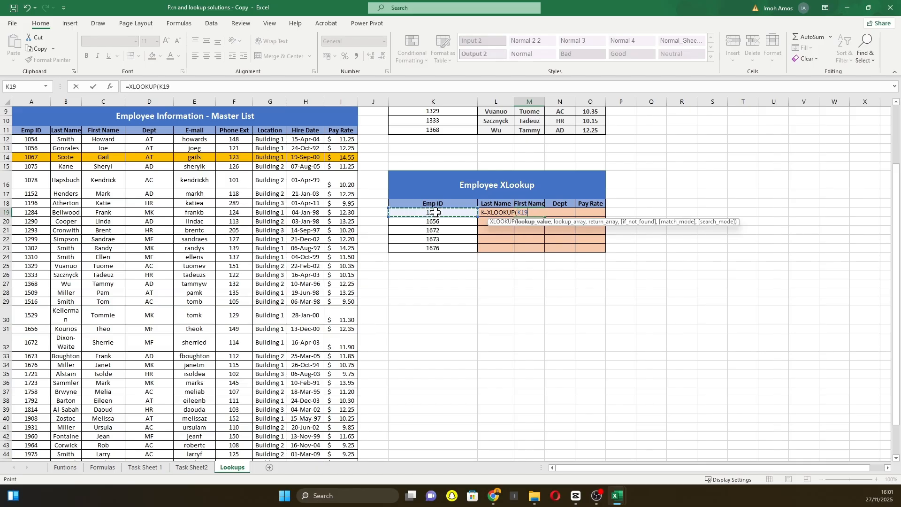
type(",")
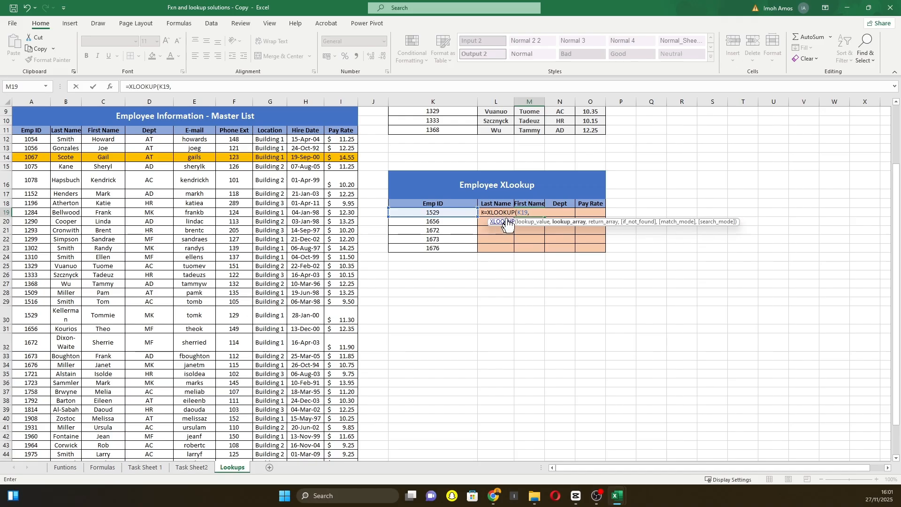
left_click(32, 132)
key("ctrl+shift+Down")
type(",")
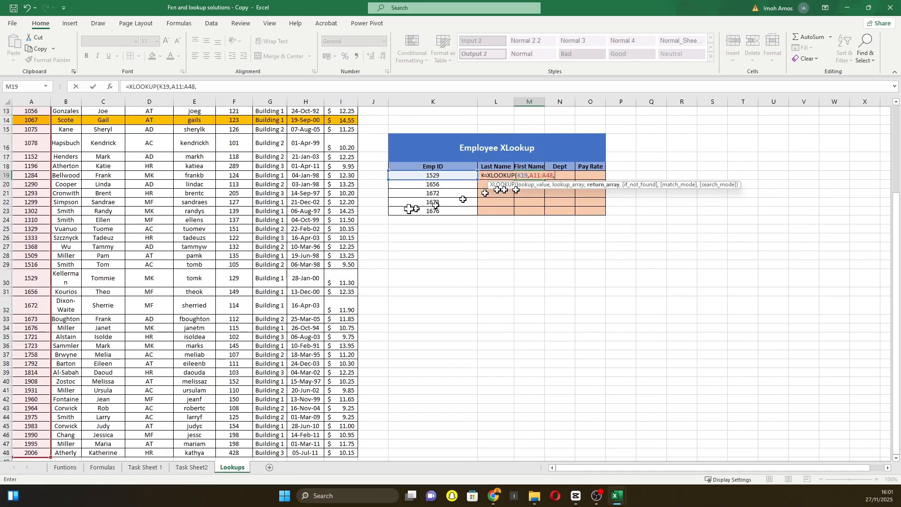
Step: Complete the M19 XLOOKUP with C11:C48 as the return array and no if-not-found argument
scroll(188, 231, "up", 4)
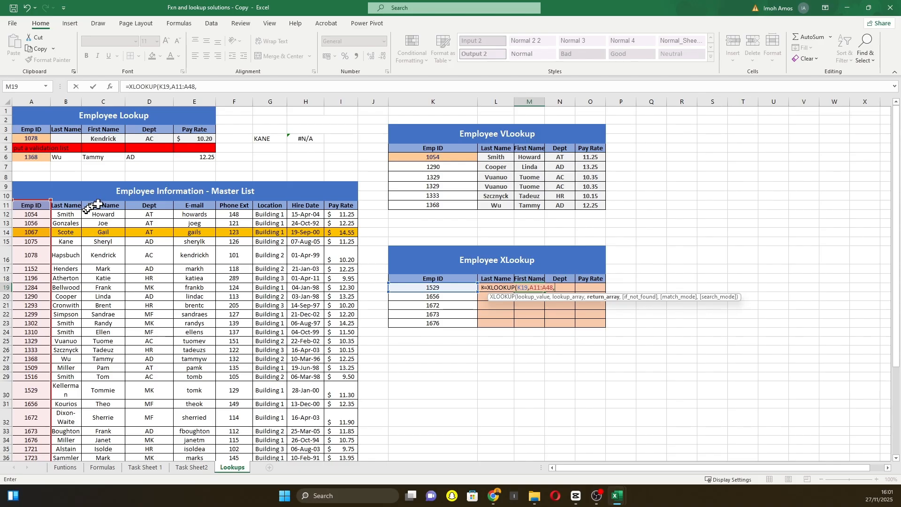
left_click(99, 204)
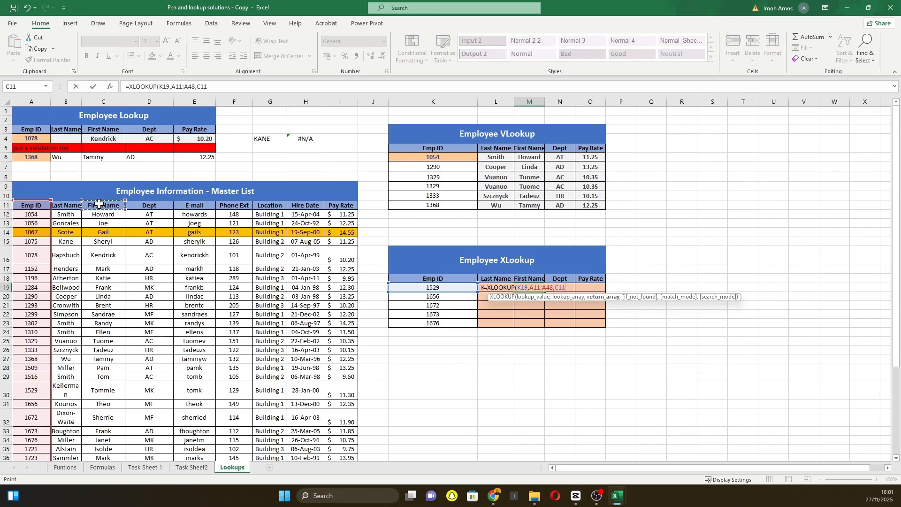
key("ctrl+shift+Down")
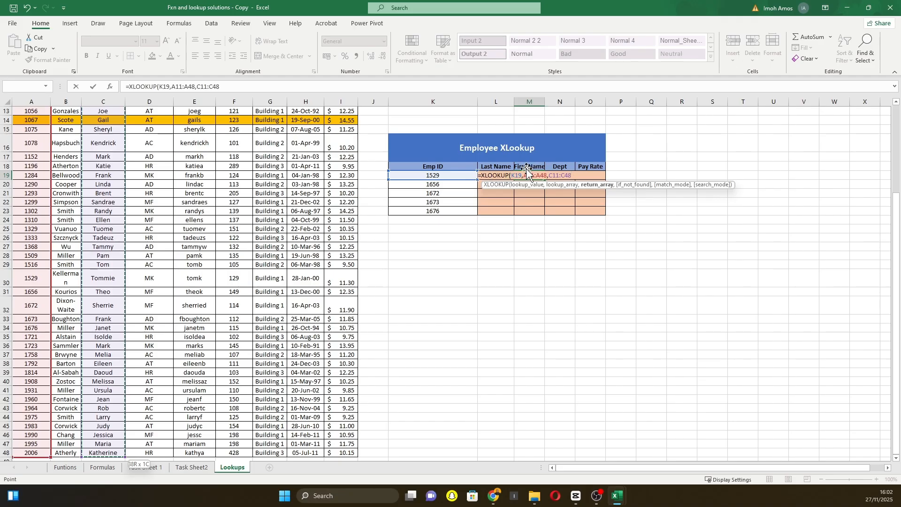
type(",")
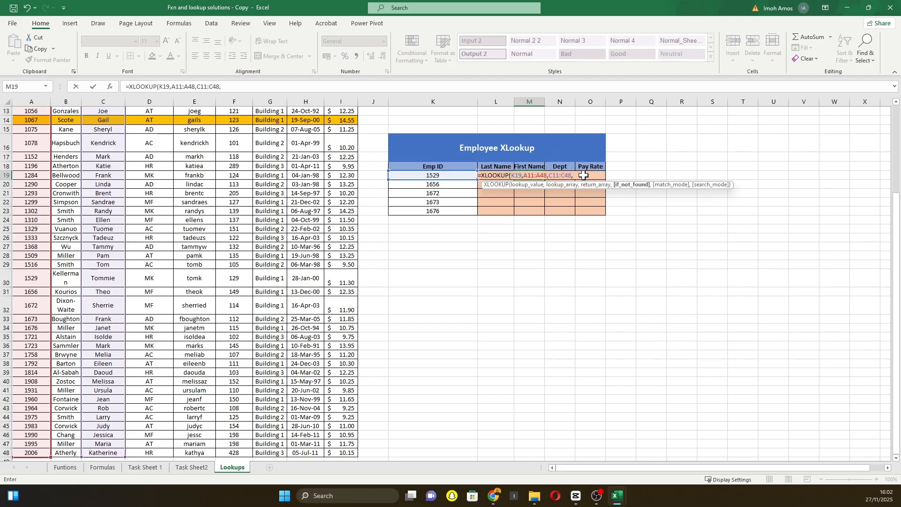
key("BackSpace")
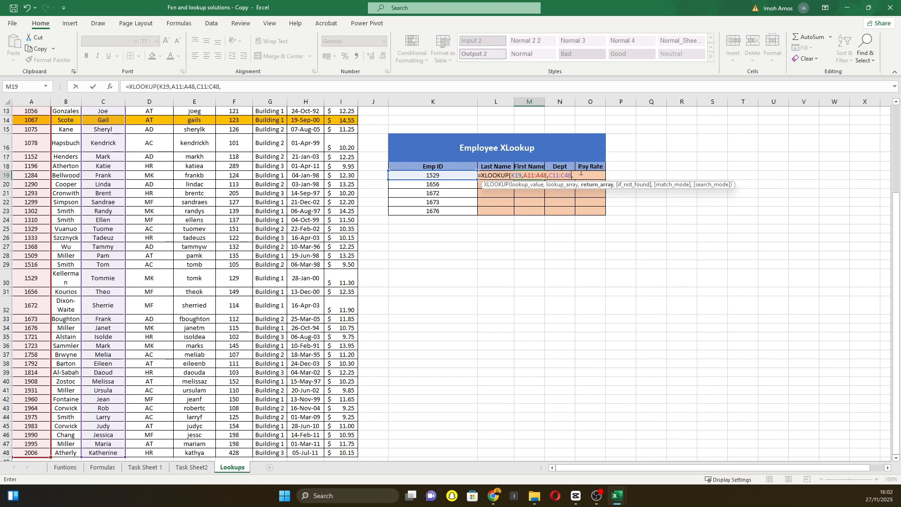
type(")")
key("Return")
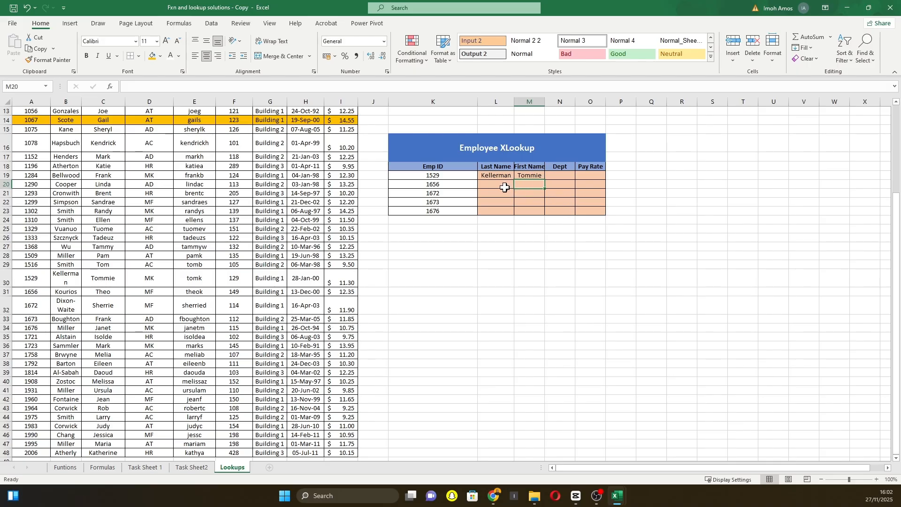
Step: Test the L19 lookup by clearing the last name in B30 of the master list, and undo the test changes
left_click(492, 177)
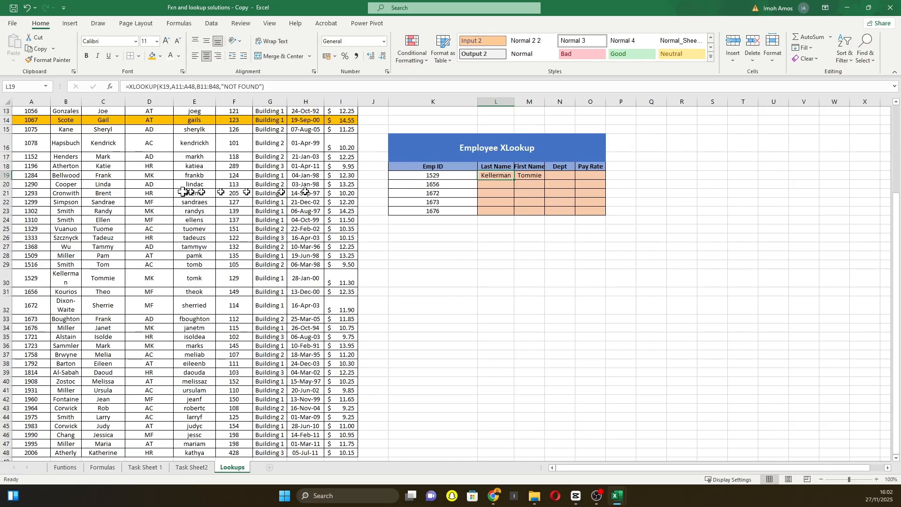
left_click(65, 279)
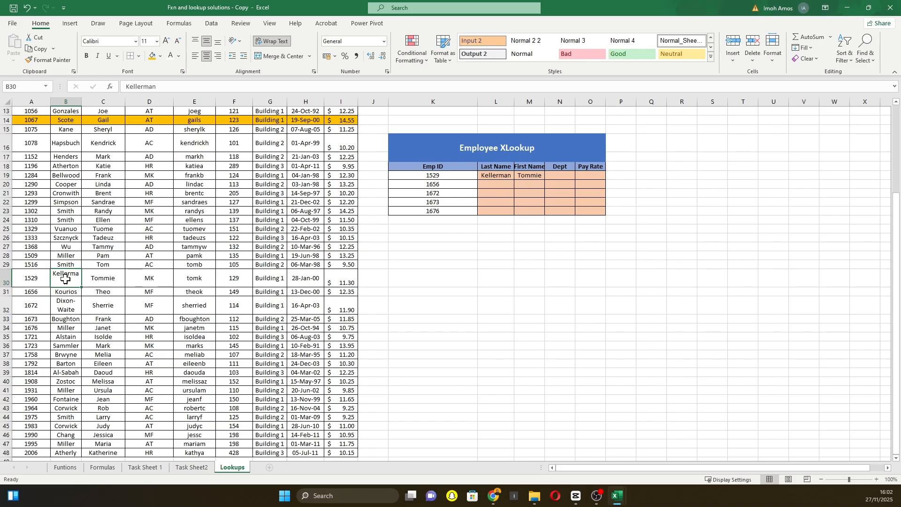
key("Delete")
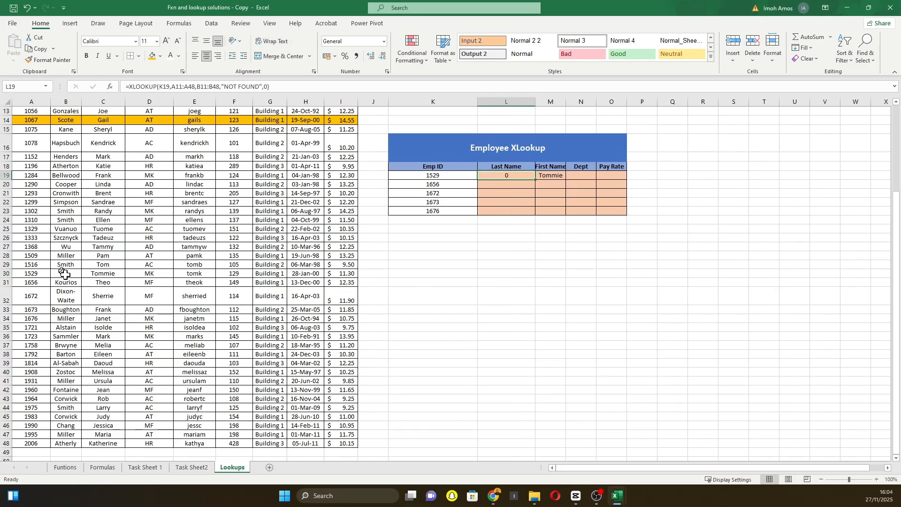
left_click(65, 274)
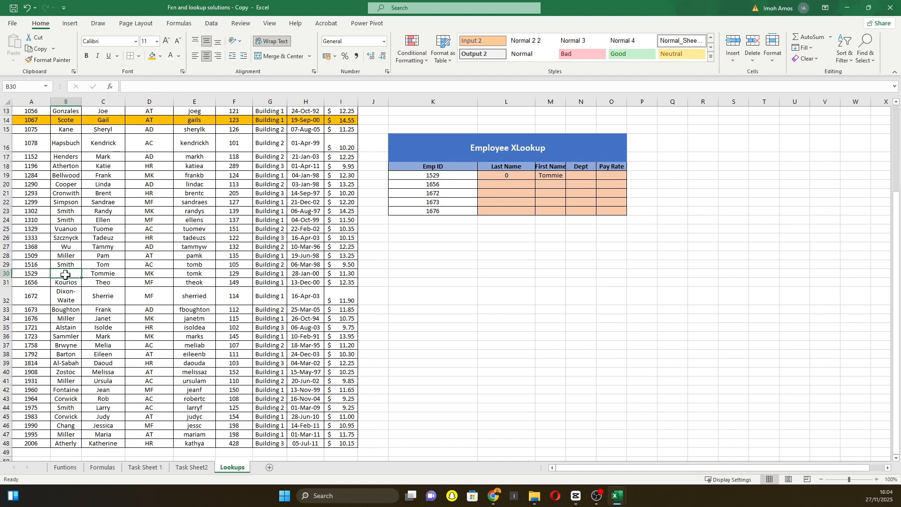
key("ctrl+z")
key("ctrl+z")
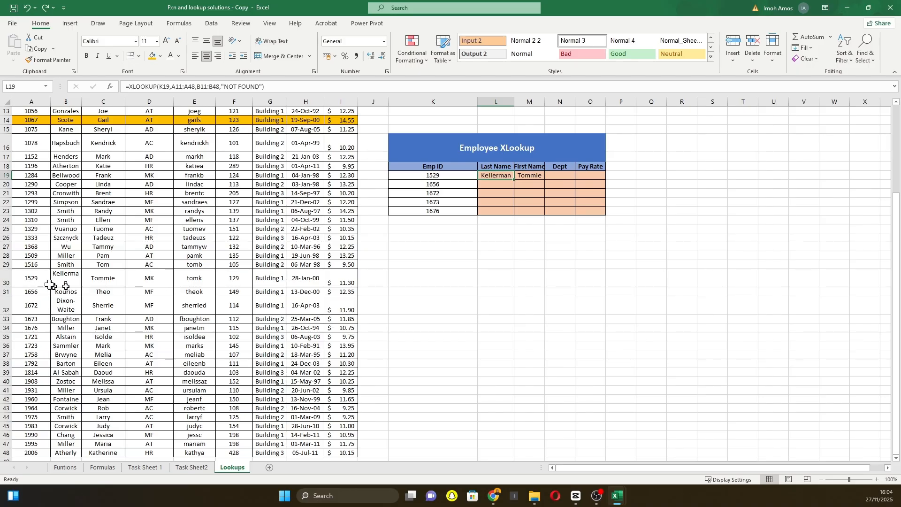
Step: Test both row 19 lookups by clearing the employee ID in A30 and widening column L, and undo these changes
left_click(22, 275)
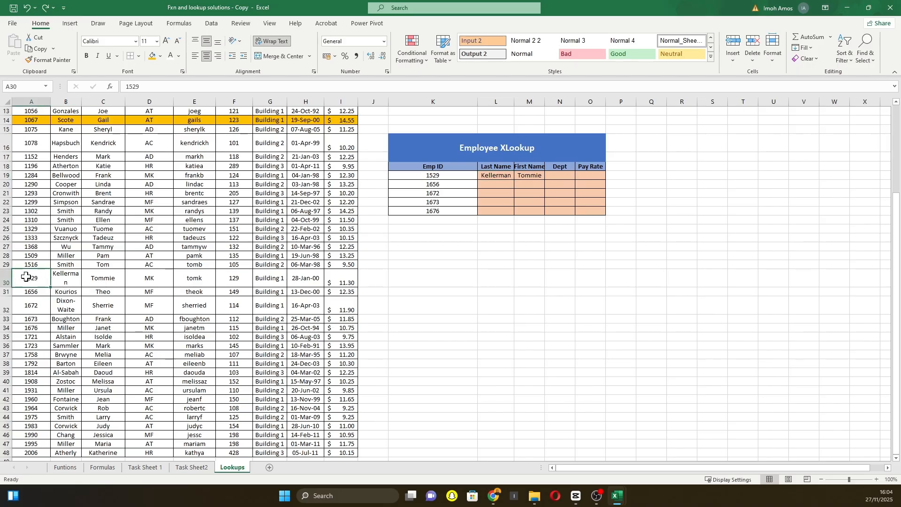
key("Delete")
left_click_drag(515, 102, 532, 101)
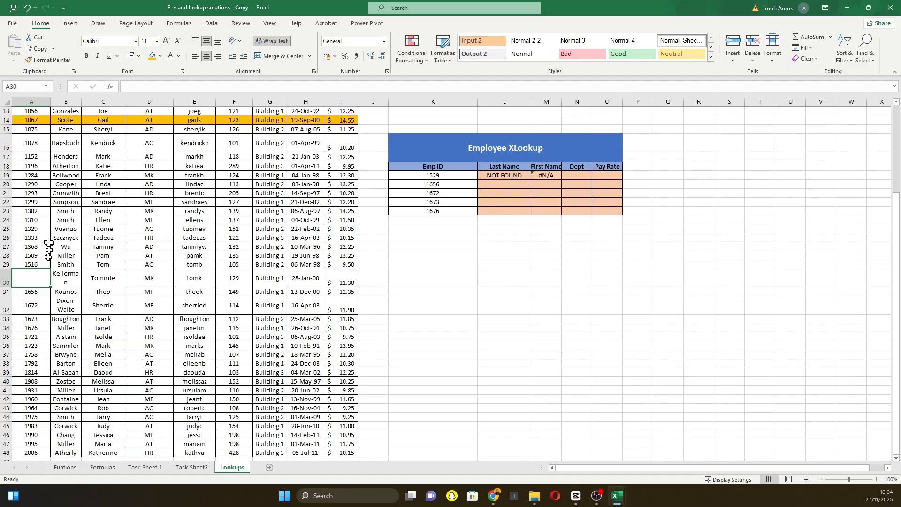
left_click(435, 176)
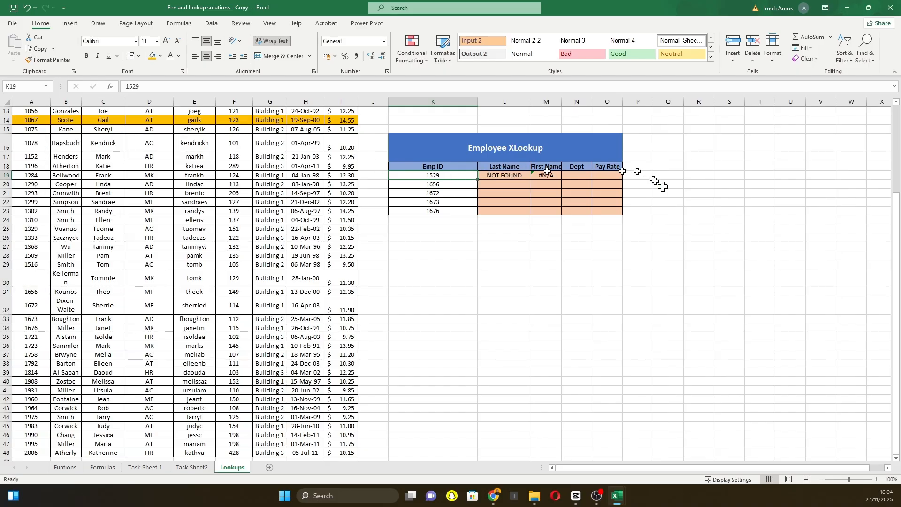
key("ctrl+z")
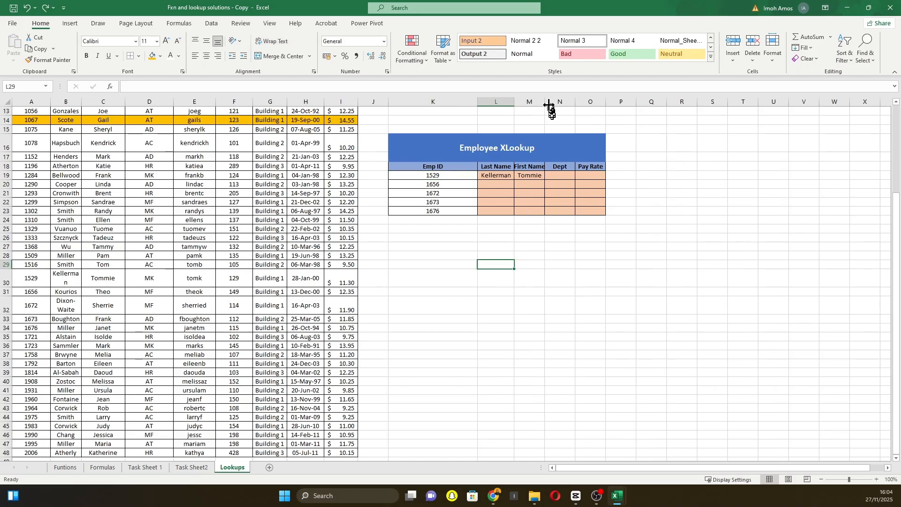
Step: Widen column M to fit the First Name header, and review the lookup results in L19:N19
left_click_drag(544, 101, 564, 96)
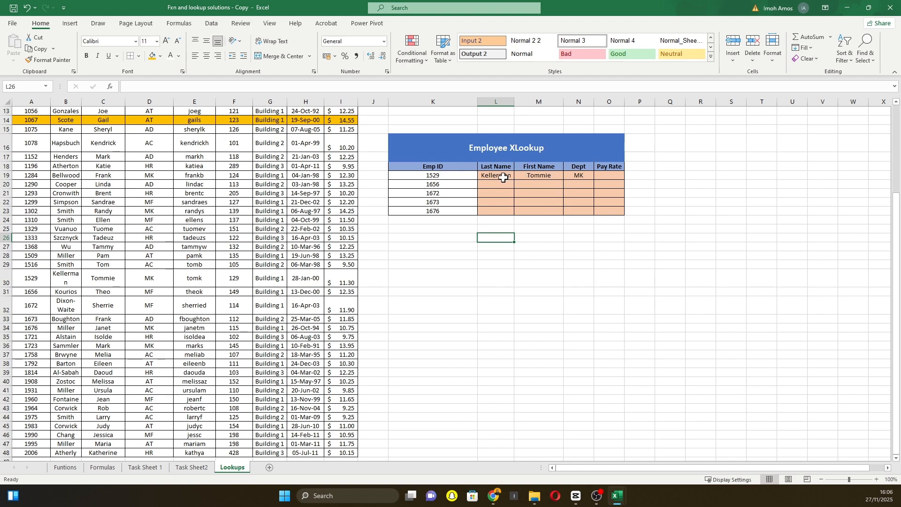
left_click_drag(495, 177, 571, 178)
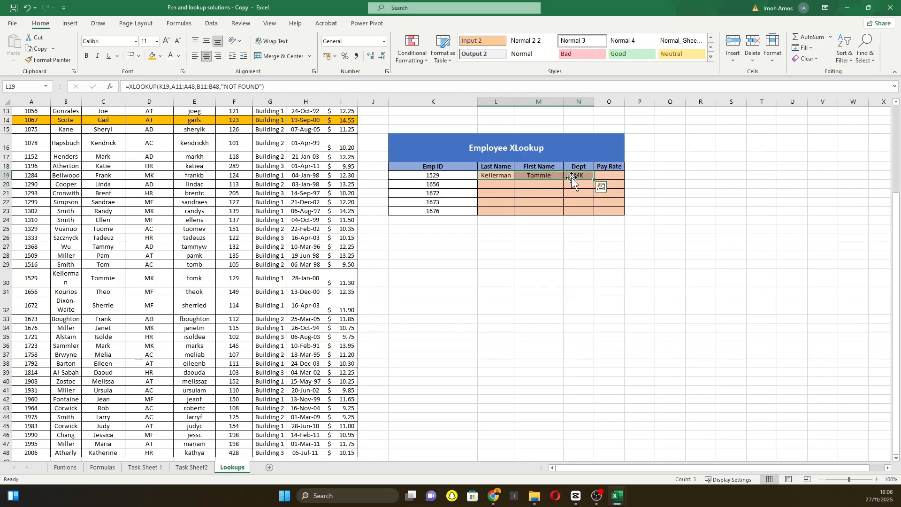
left_click(544, 211)
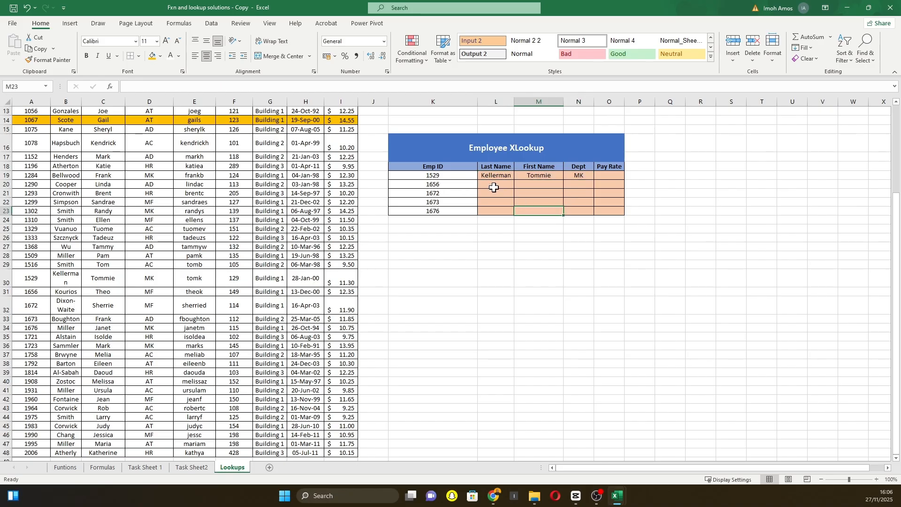
Step: Start an XLOOKUP formula in L20 with K20 as the lookup value and A11:A48 as the lookup array
left_click(494, 188)
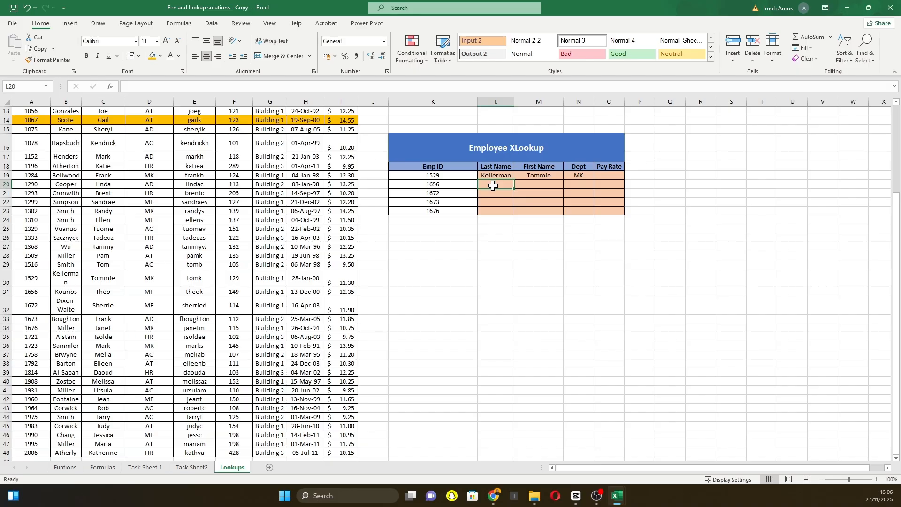
type("=xloo")
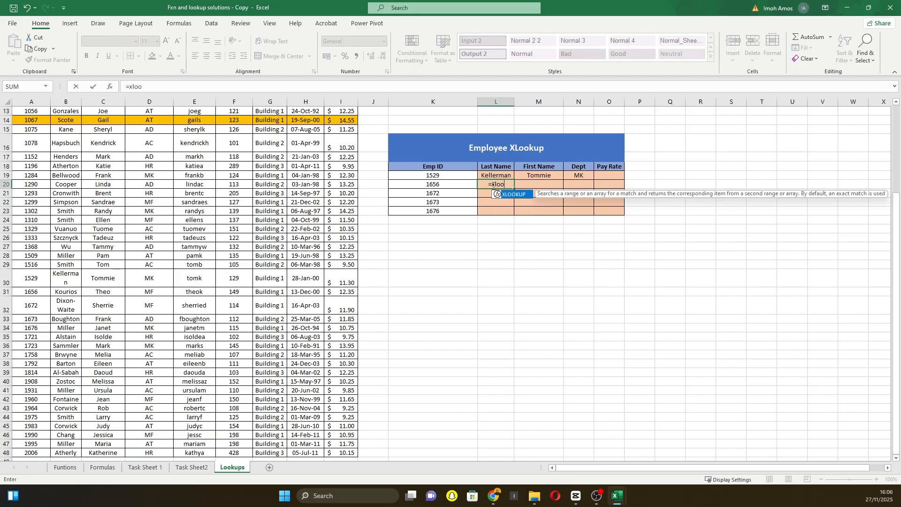
key("Tab")
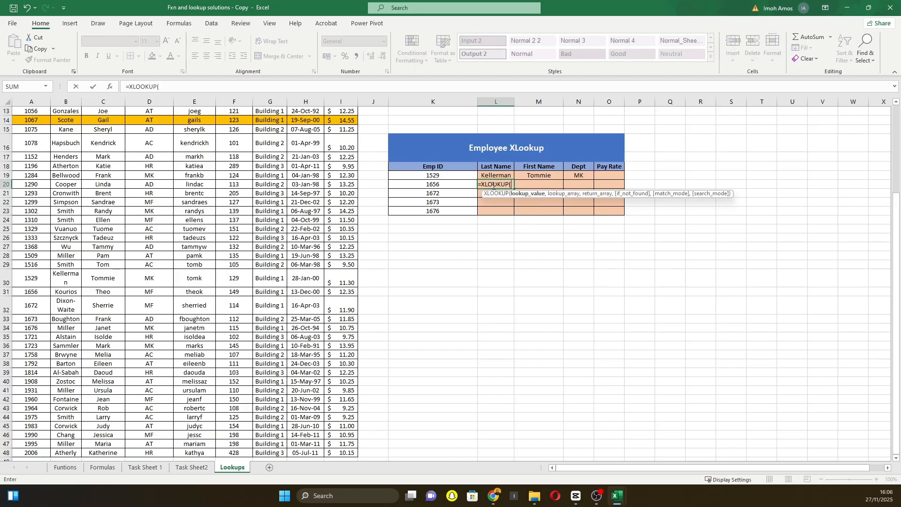
left_click(441, 186)
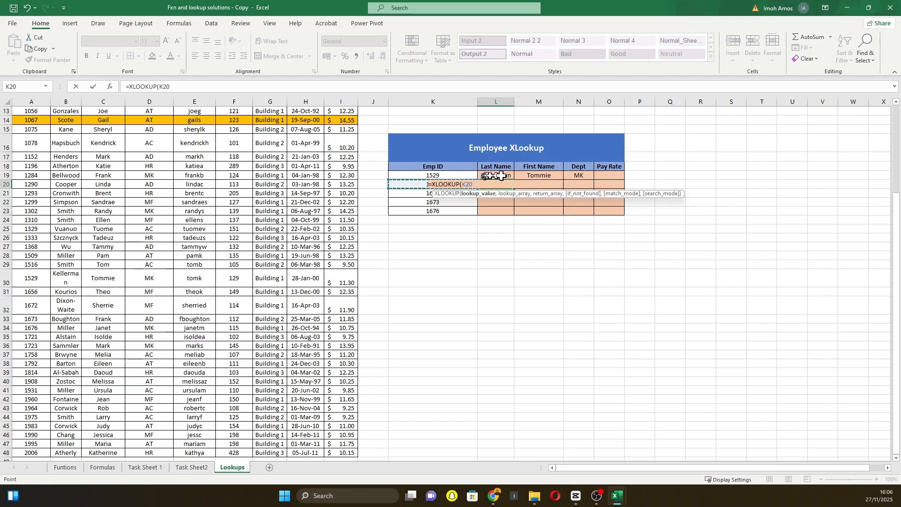
type(",")
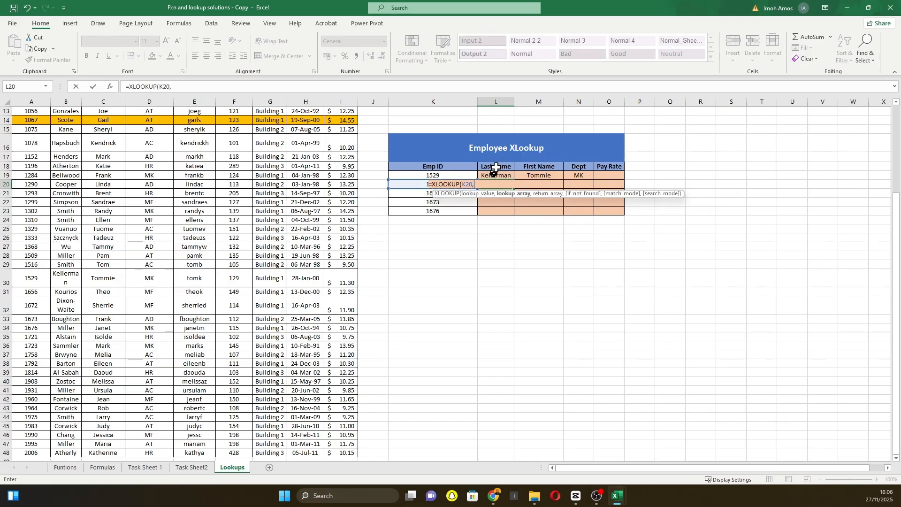
scroll(33, 159, "up", 3)
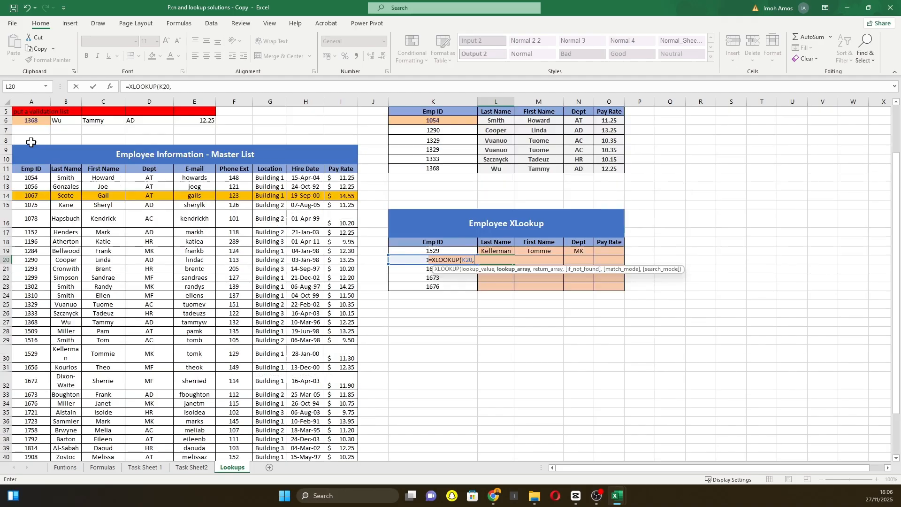
left_click(31, 172)
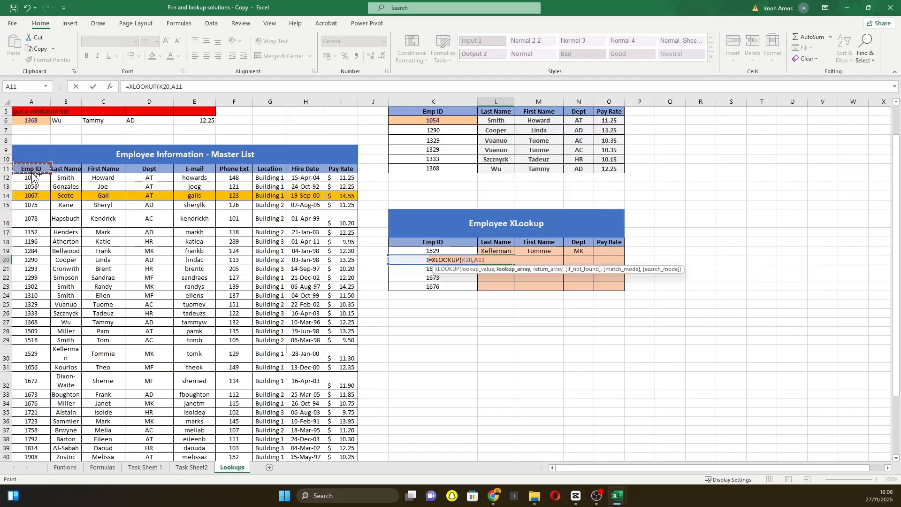
key("ctrl+shift+Down")
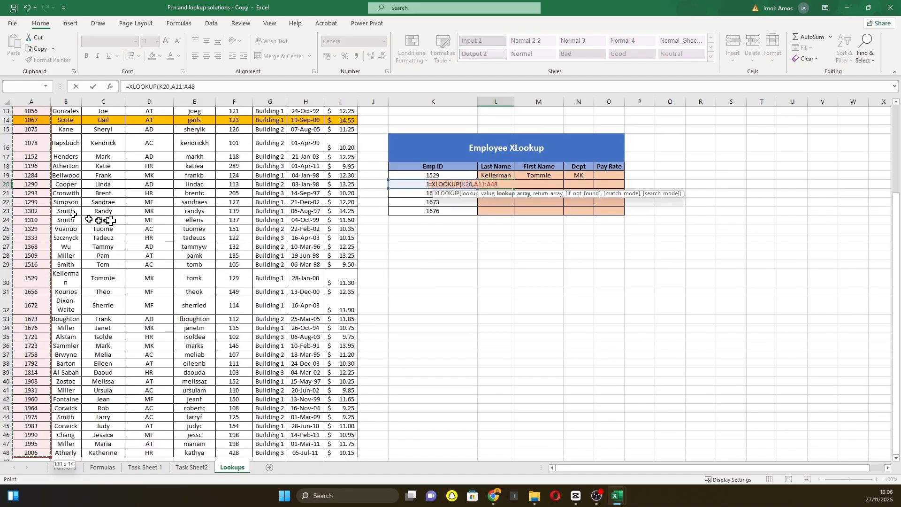
Step: Complete the L20 XLOOKUP with the multi-column return array B11:D48 and no if-not-found argument
scroll(124, 211, "up", 1)
type(",")
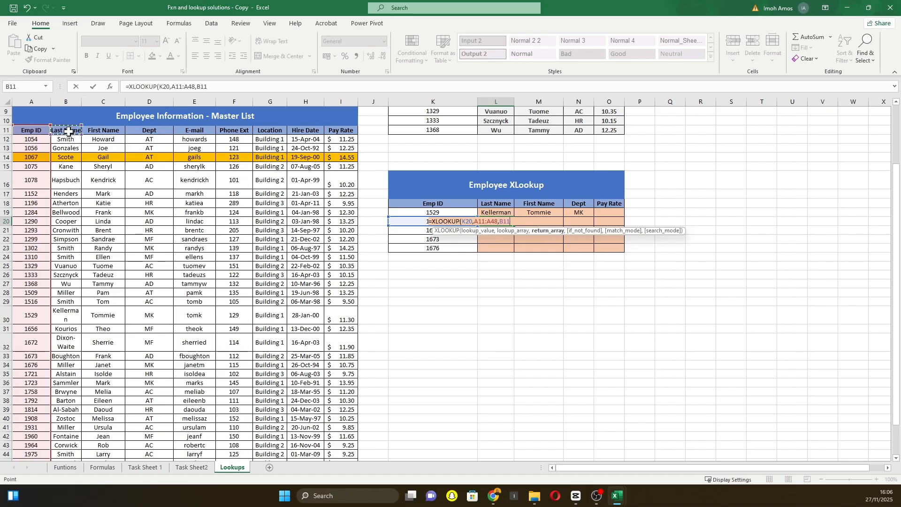
left_click_drag(69, 131, 143, 130)
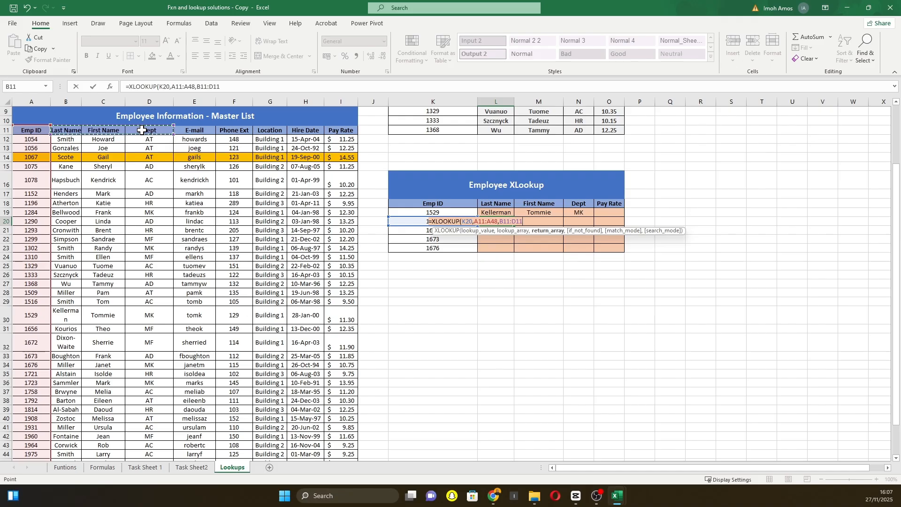
key("ctrl+shift+Down")
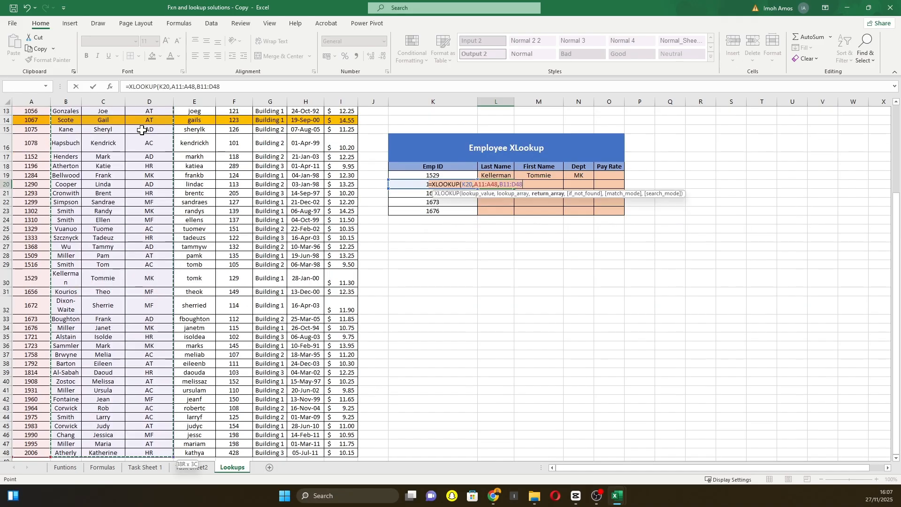
key("Return")
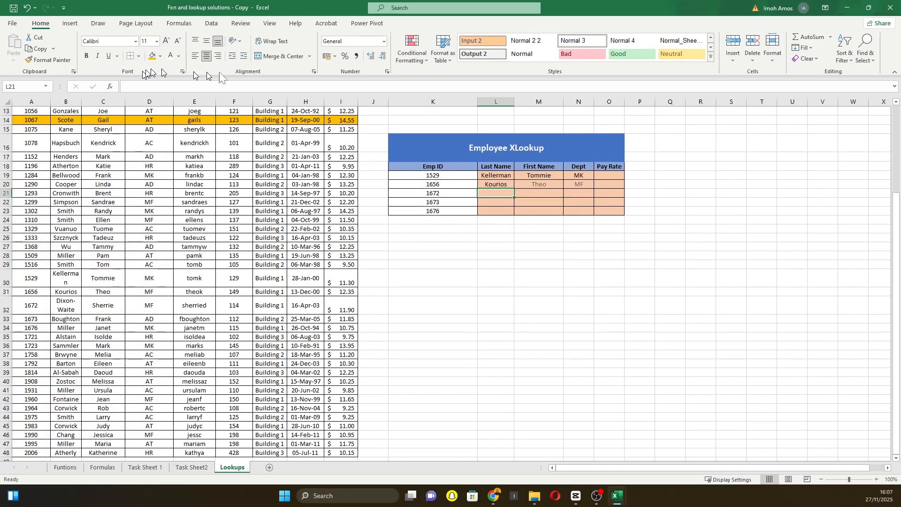
Step: Compare the row 20 lookup results with the matching employee record A31:I31 in the master list
scroll(476, 258, "up", 4)
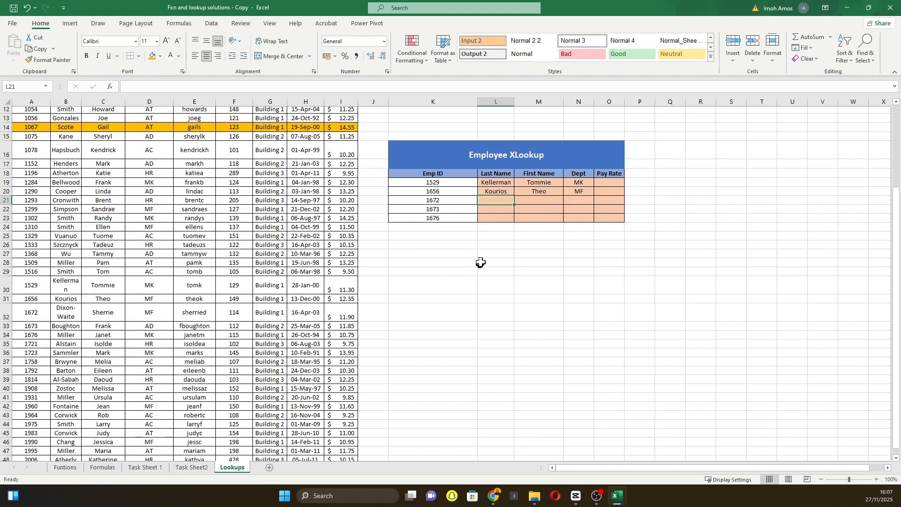
scroll(478, 256, "down", 1)
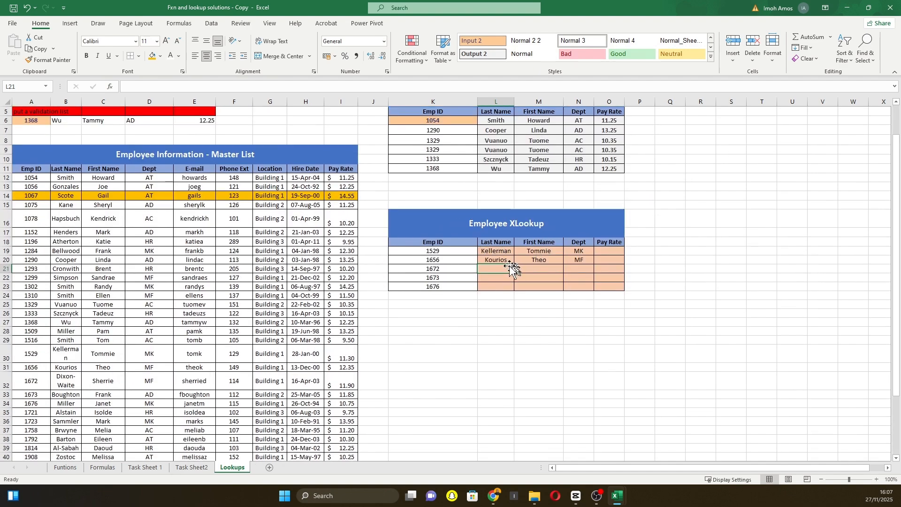
left_click(500, 261)
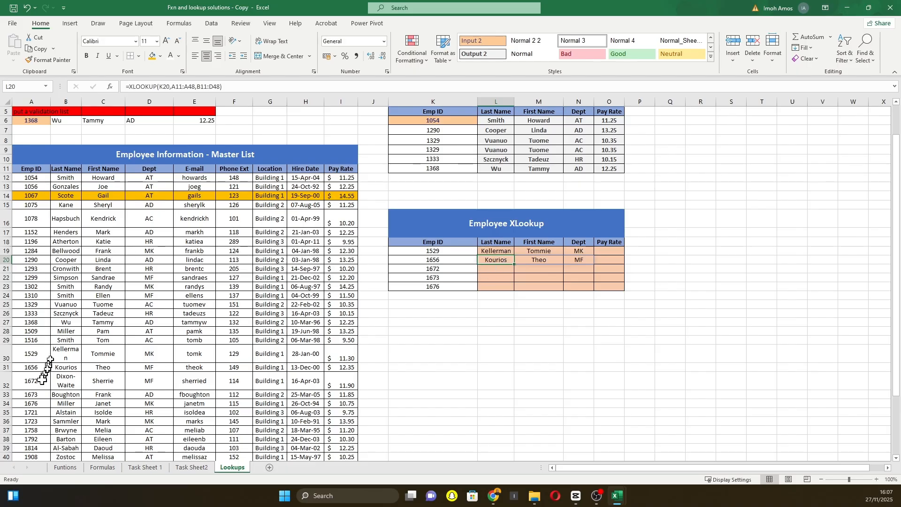
left_click_drag(19, 366, 338, 368)
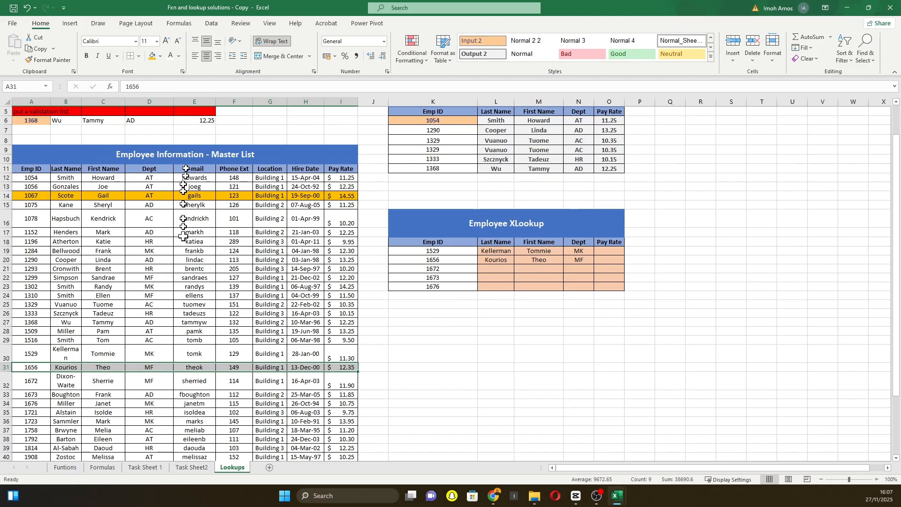
Step: Inspect the formula shown for each cell of the row 20 lookup in L20, M20 and N20
left_click(497, 261)
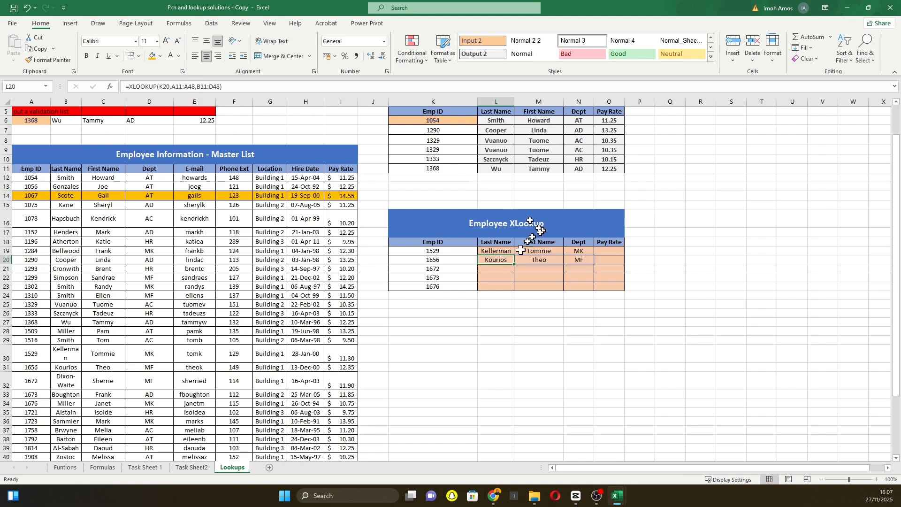
double_click(504, 257)
left_click(507, 262)
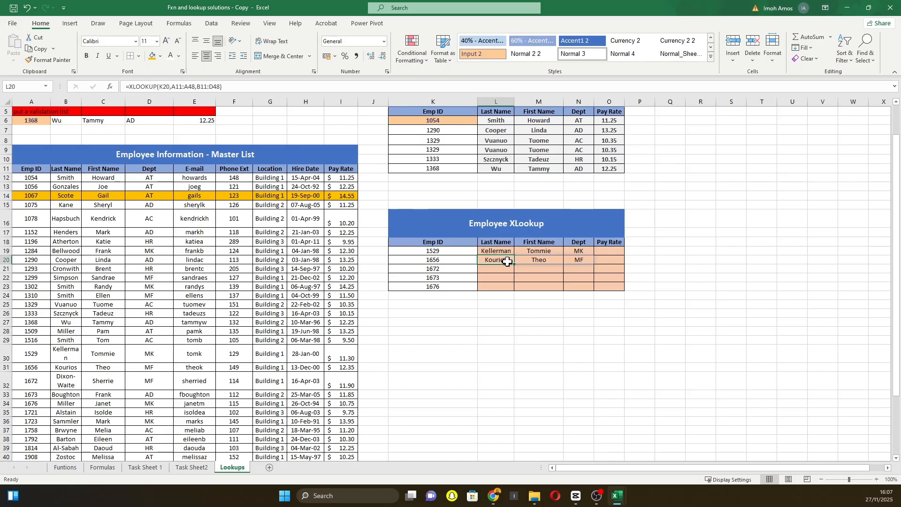
double_click(538, 259)
left_click(536, 280)
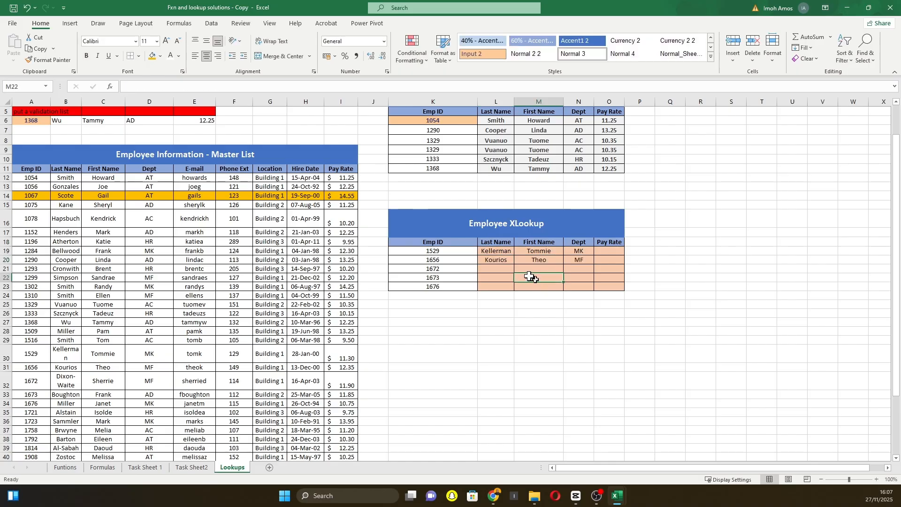
left_click(536, 259)
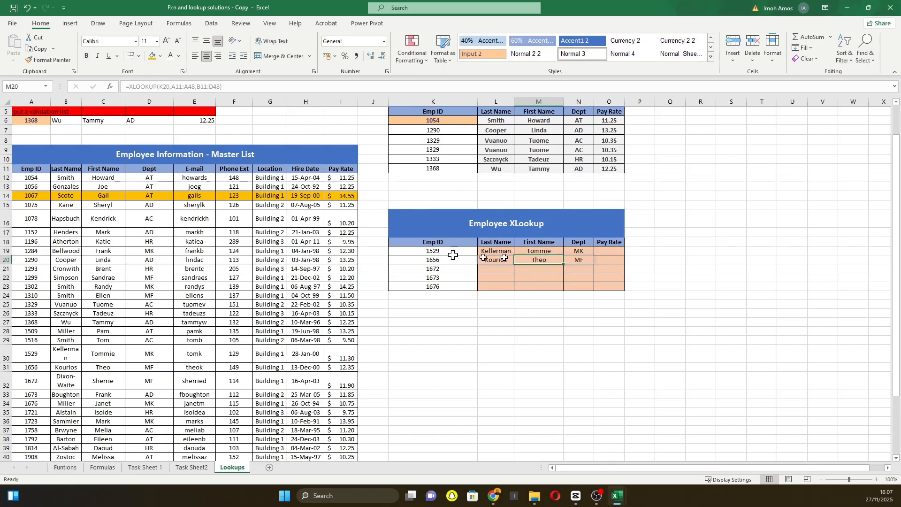
left_click(581, 259)
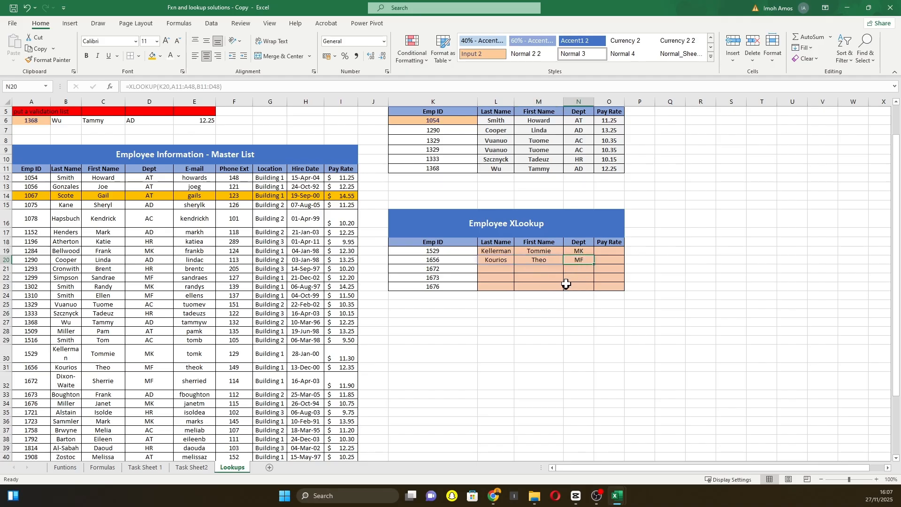
scroll(579, 298, "down", 1)
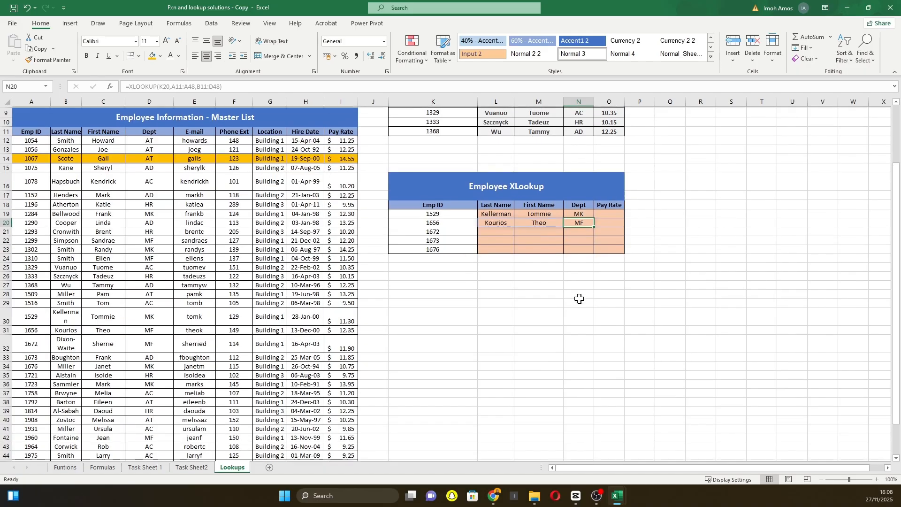
left_click(540, 276)
scroll(539, 272, "up", 3)
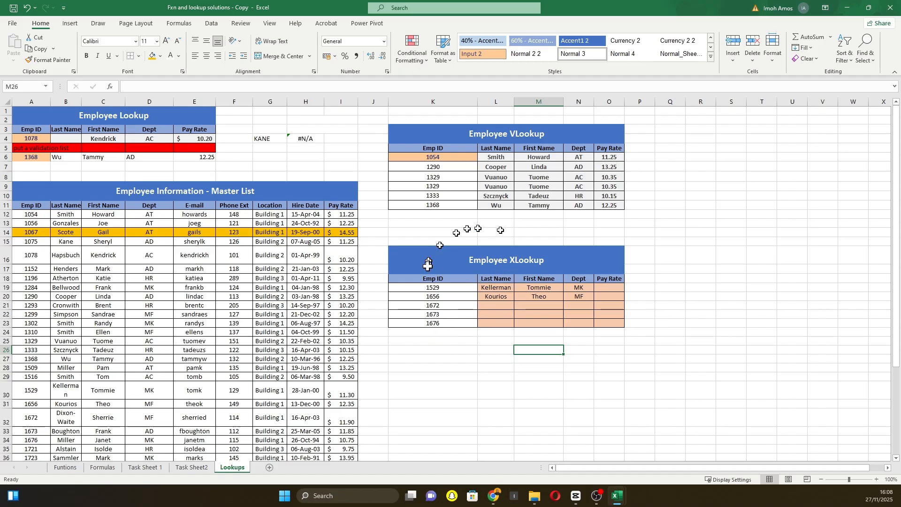
left_click(262, 195)
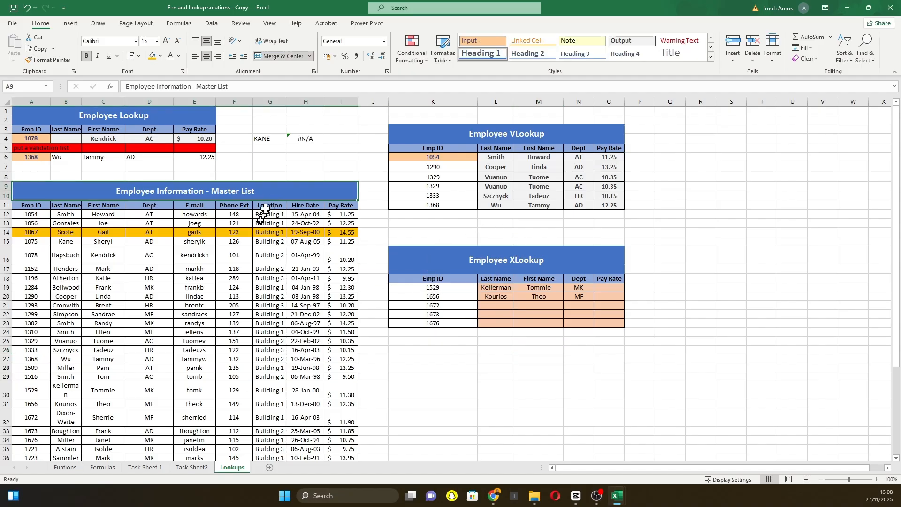
left_click_drag(263, 210, 274, 268)
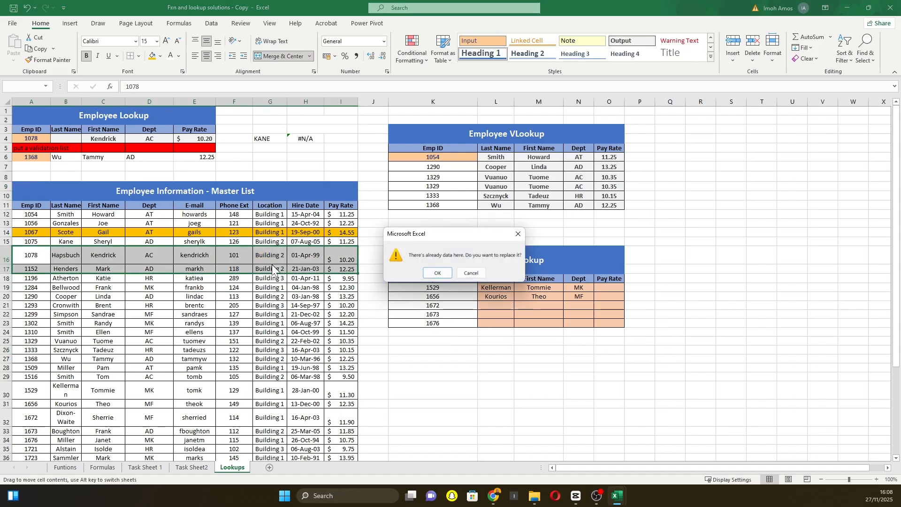
left_click(471, 273)
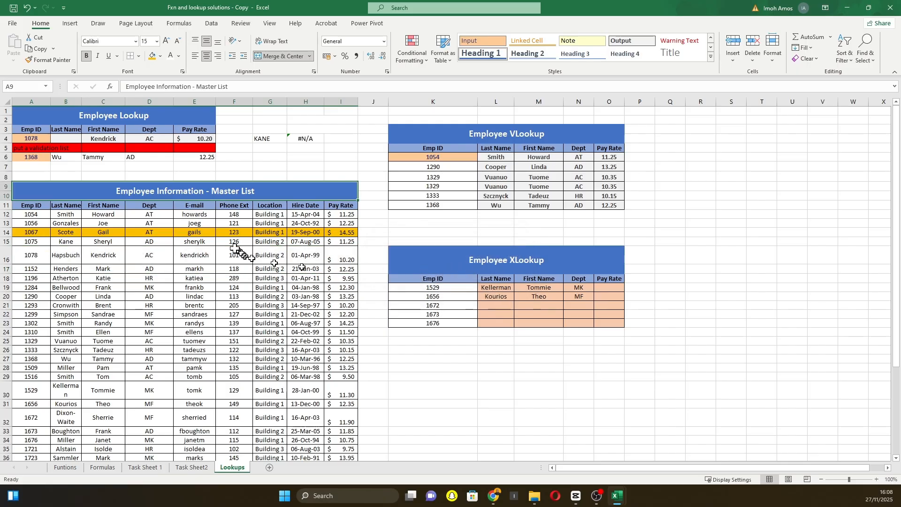
left_click_drag(31, 214, 31, 341)
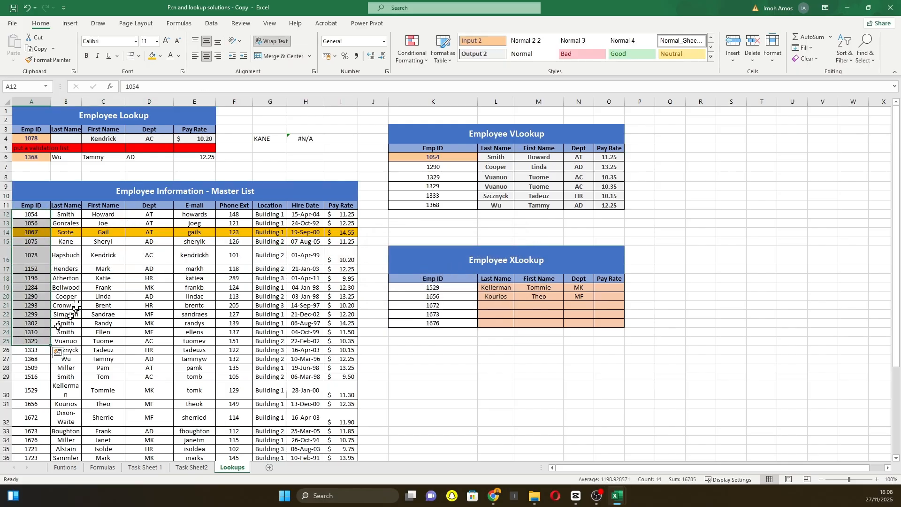
left_click_drag(275, 199, 276, 247)
left_click(277, 214)
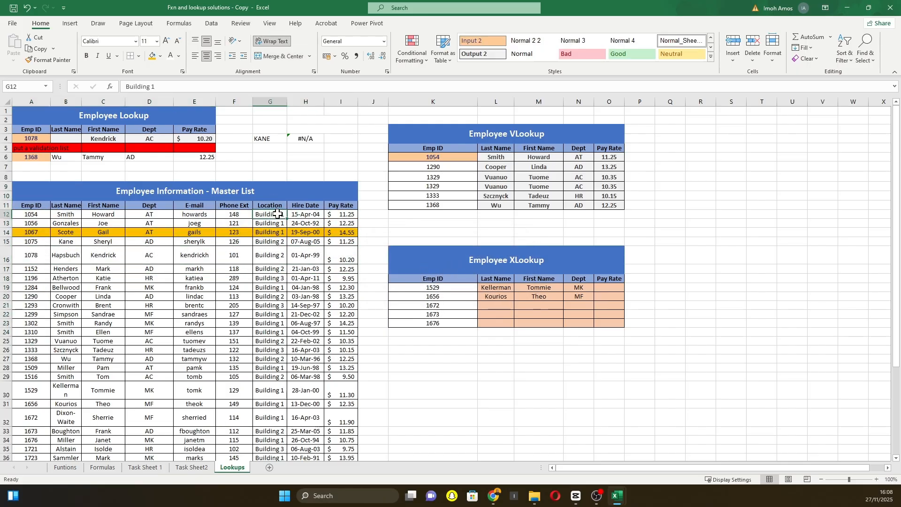
left_click_drag(277, 214, 283, 338)
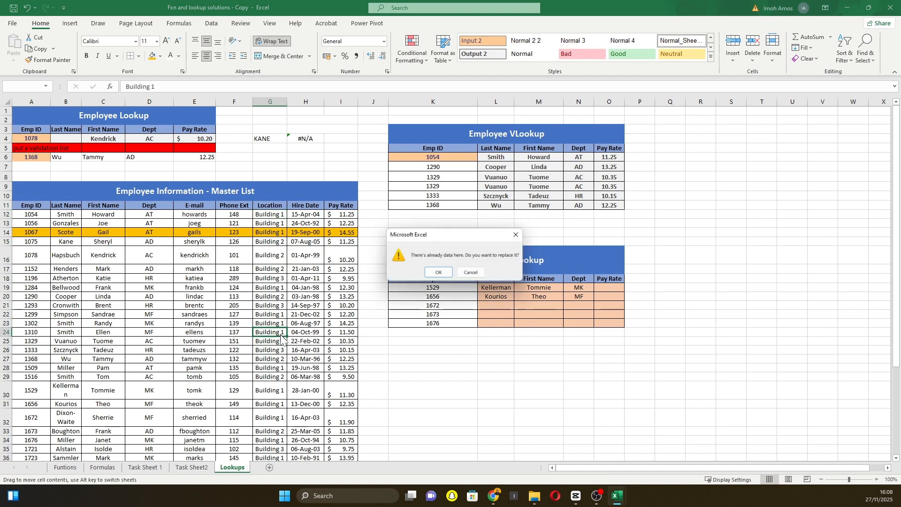
left_click(471, 273)
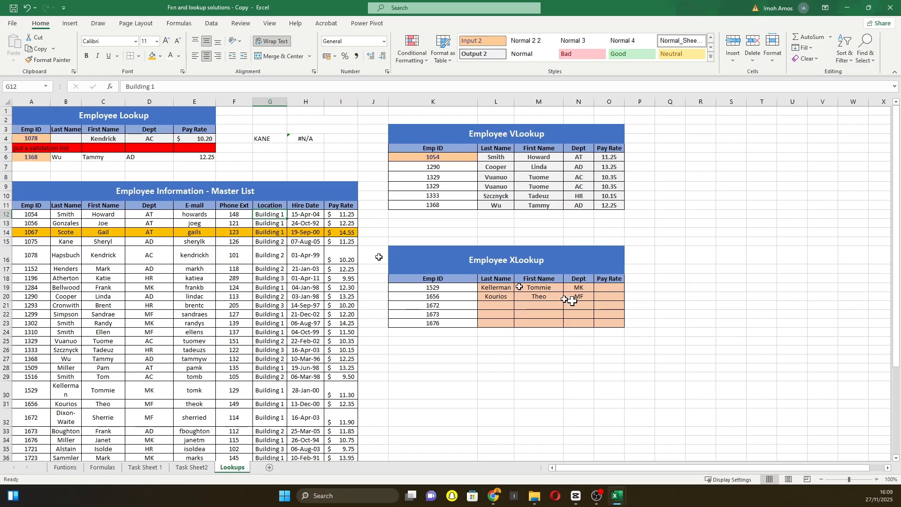
Step: Insert blank cells at C11:C48 in front of the master list's First Name column, shifting the existing cells right
left_click(84, 158)
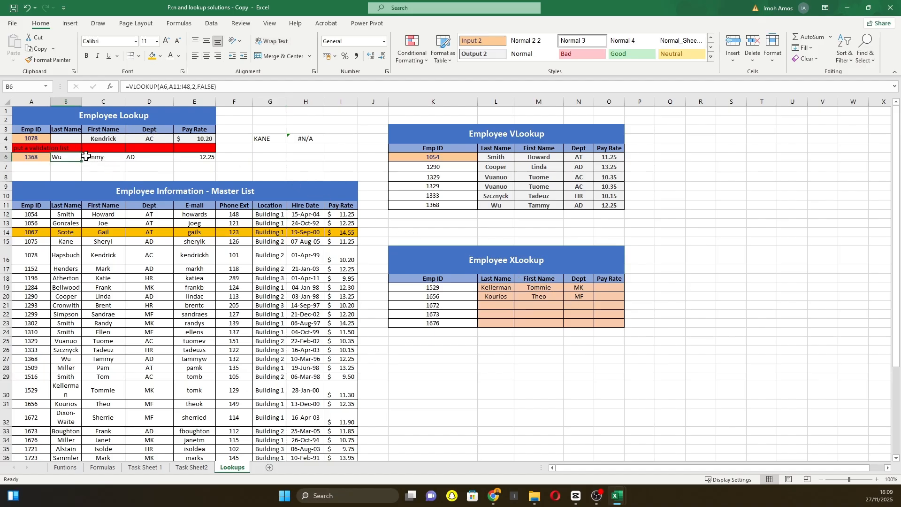
left_click(69, 158)
left_click(103, 213)
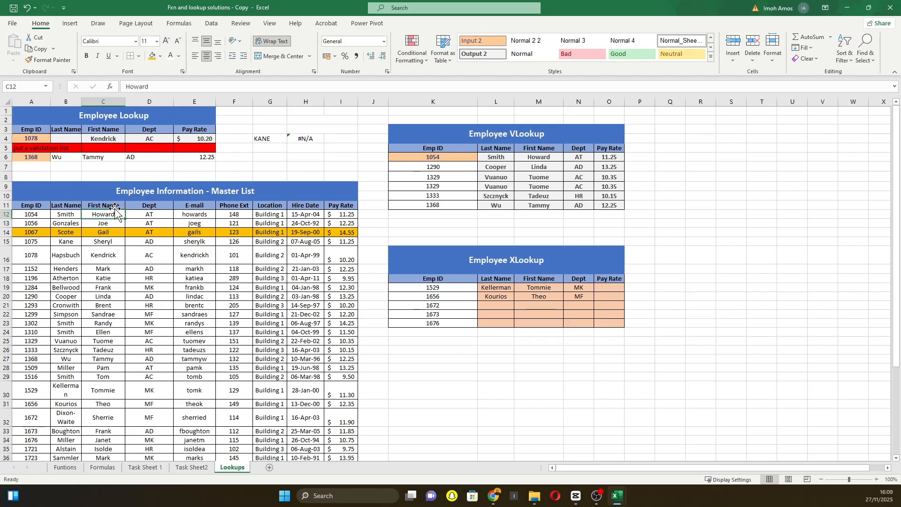
left_click(115, 206)
key("ctrl+shift+Down")
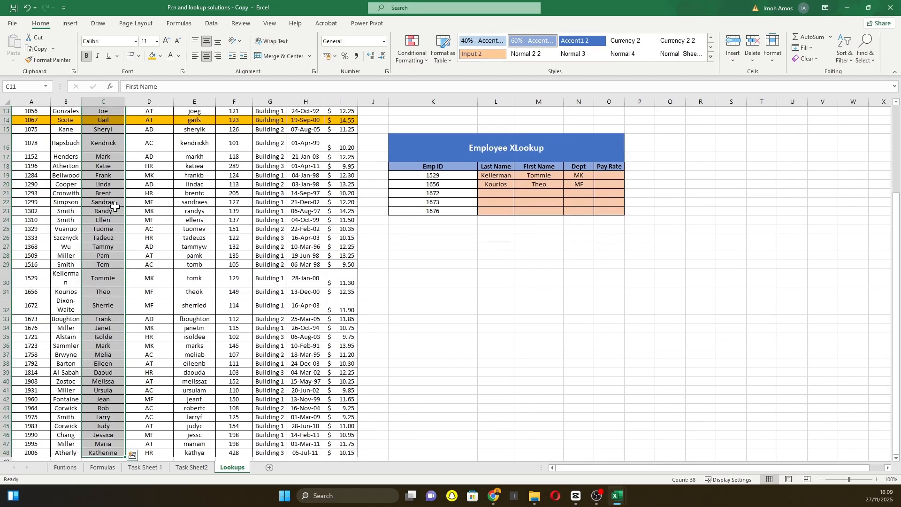
right_click(110, 207)
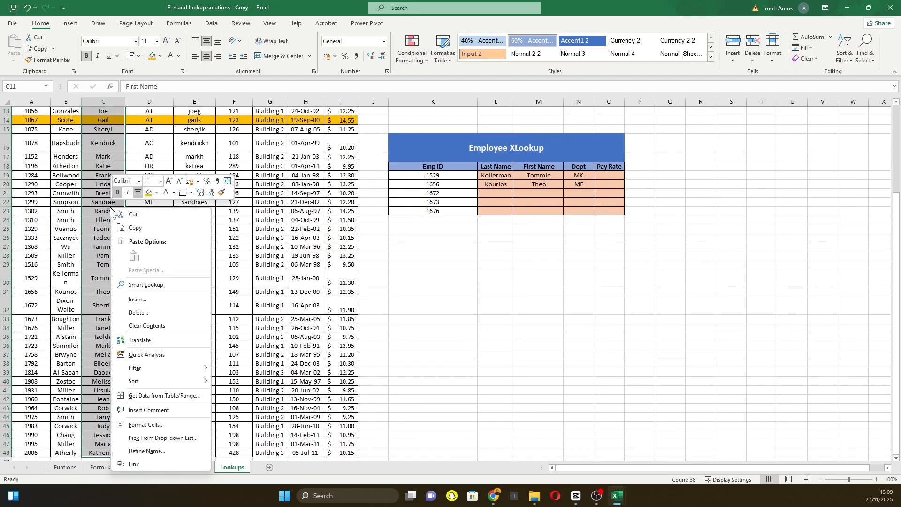
left_click(146, 301)
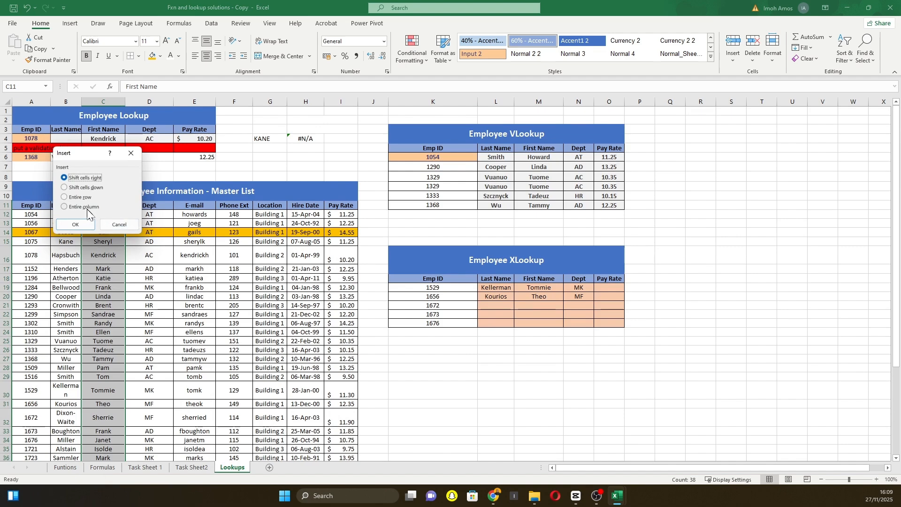
left_click(84, 225)
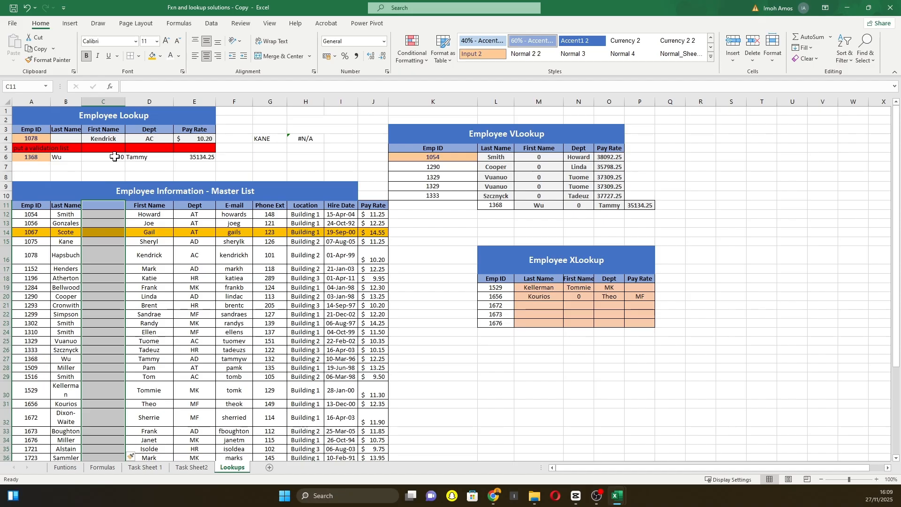
Step: Compare the VLOOKUP formula in C6 with the individual XLOOKUP formulas in M19, N19 and O19
left_click(115, 157)
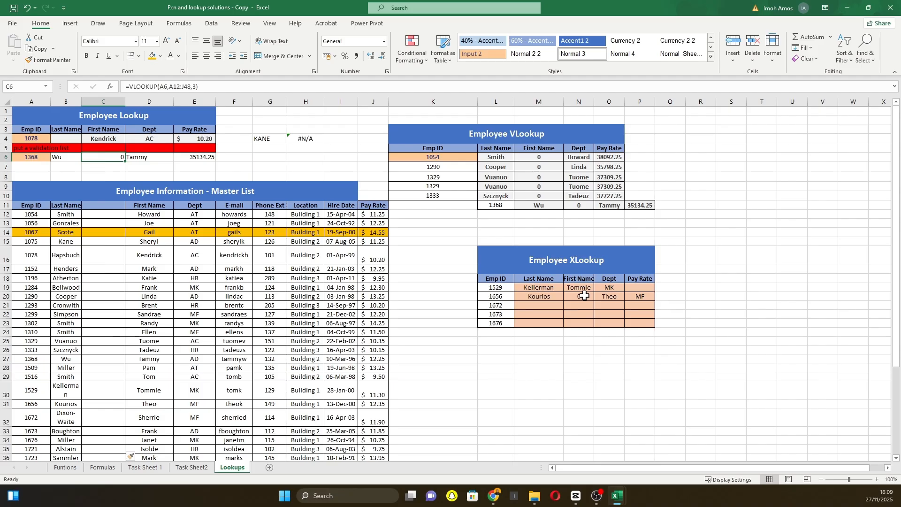
left_click(554, 288)
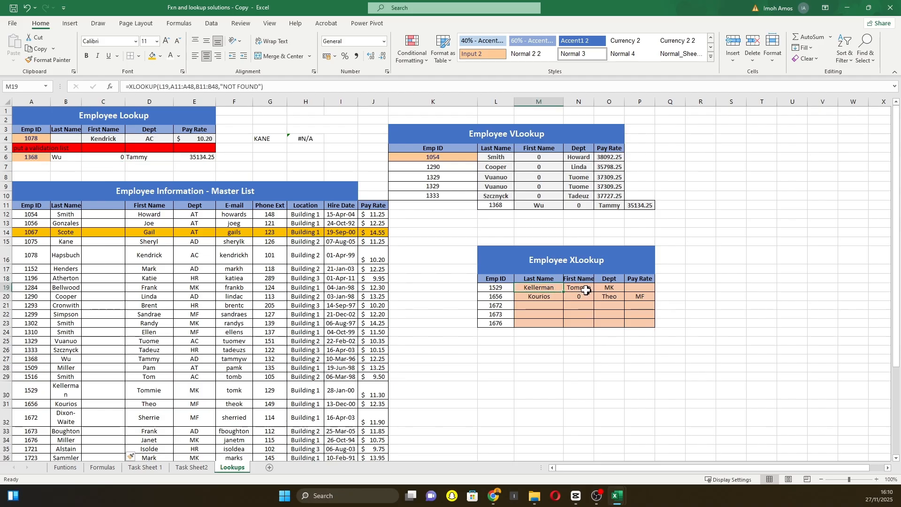
left_click(587, 290)
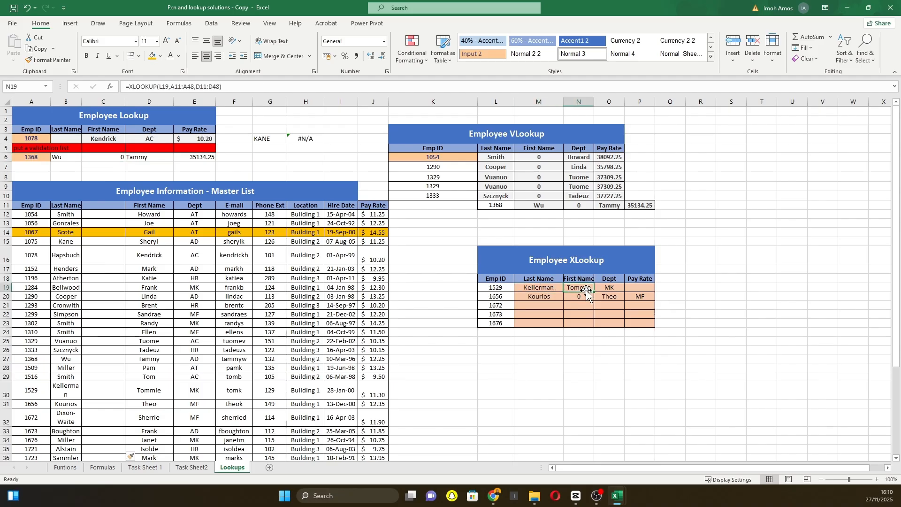
left_click(609, 288)
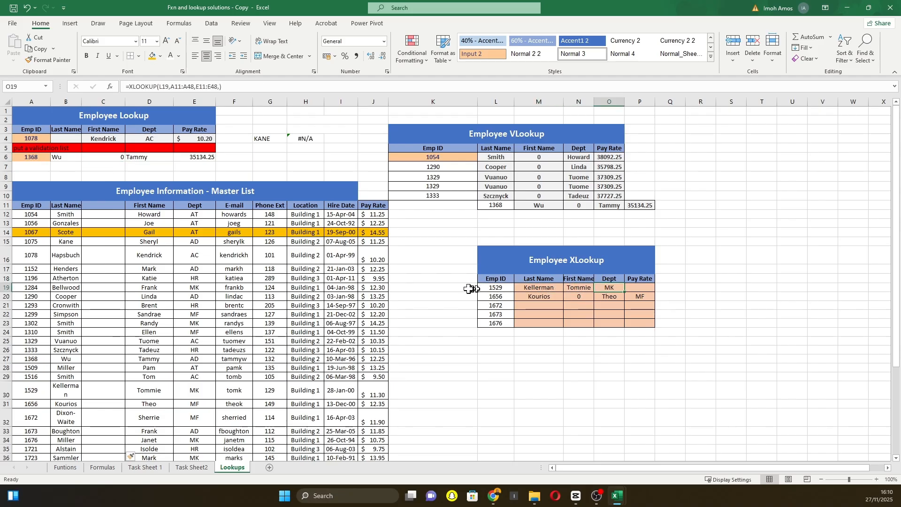
left_click_drag(469, 288, 640, 294)
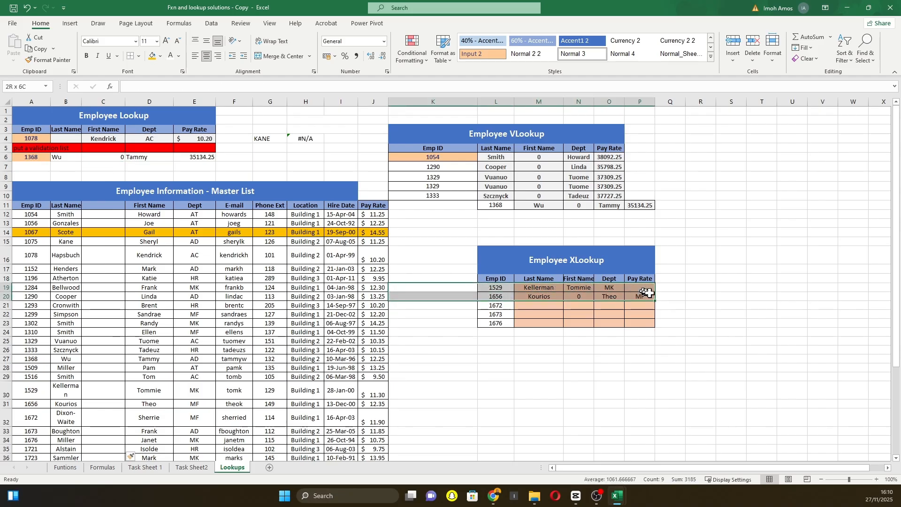
left_click(560, 288)
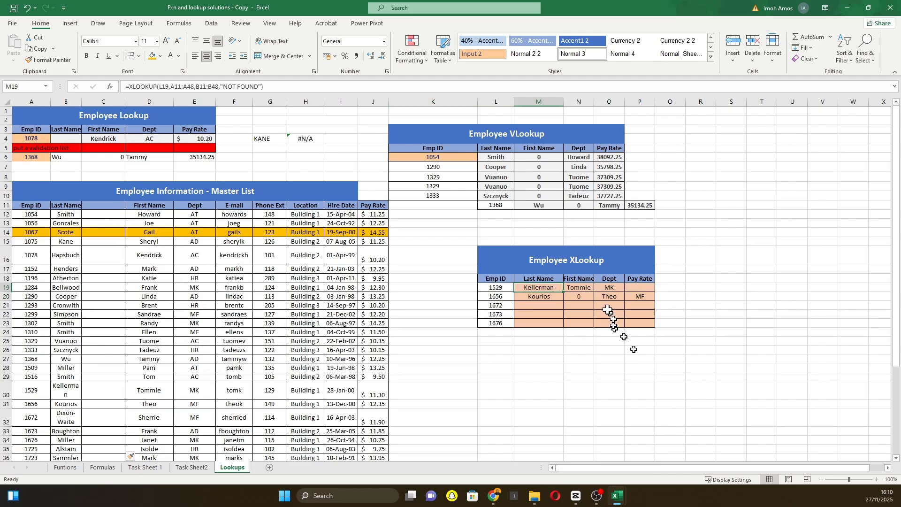
left_click(582, 287)
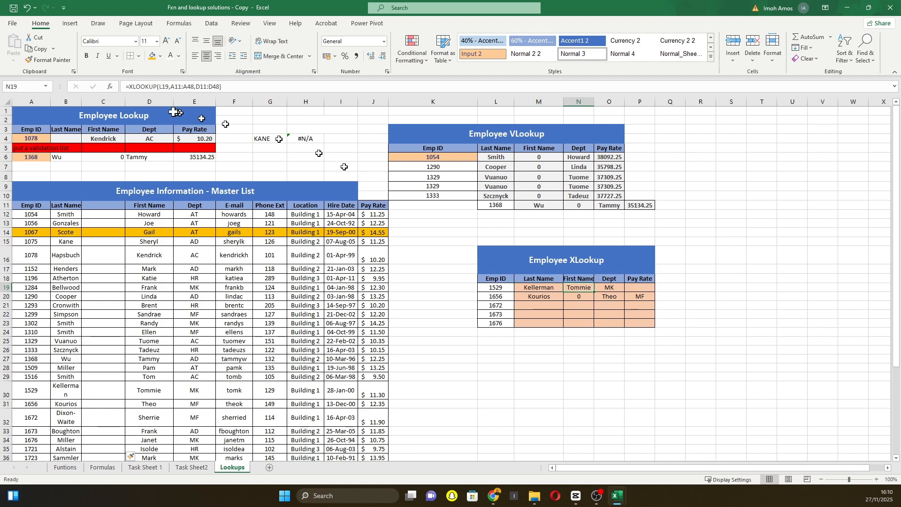
Step: Check the formulas in N20, row 19 and D6, and undo the cell insertion in the master list
left_click(582, 298)
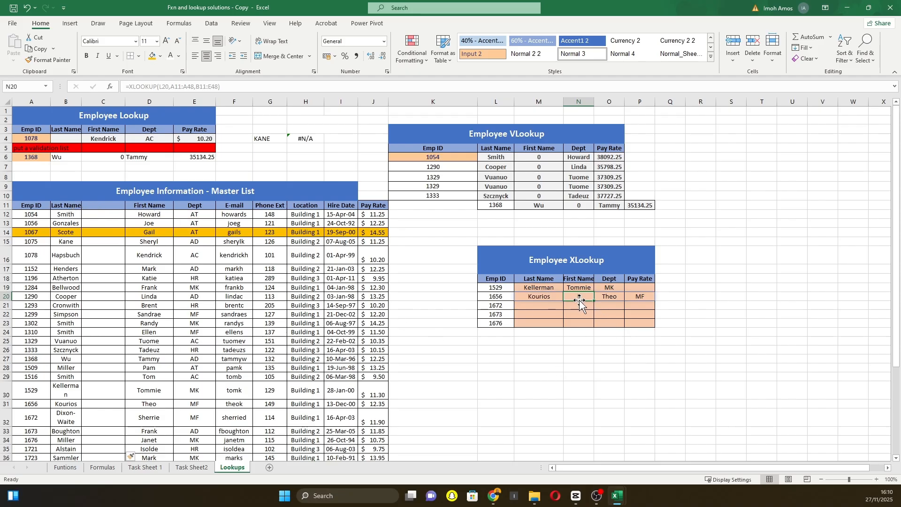
left_click(529, 288)
left_click(579, 289)
left_click(605, 288)
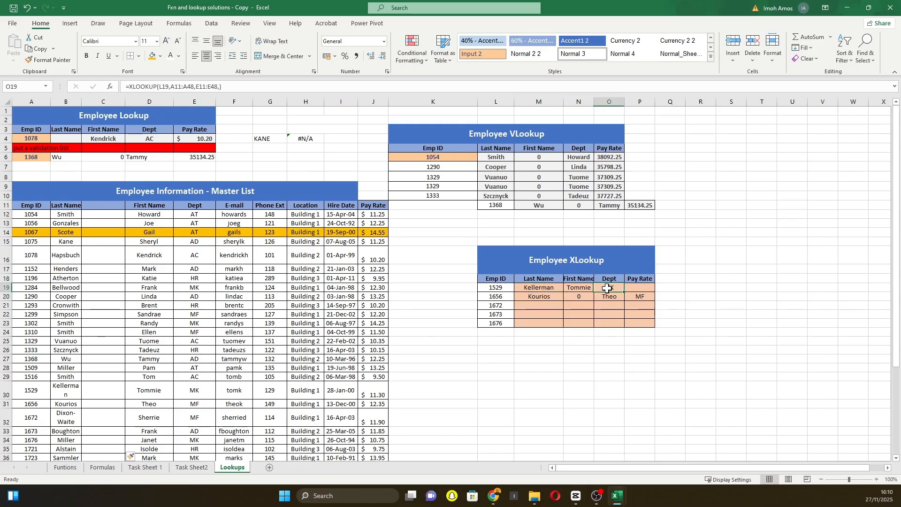
left_click(140, 158)
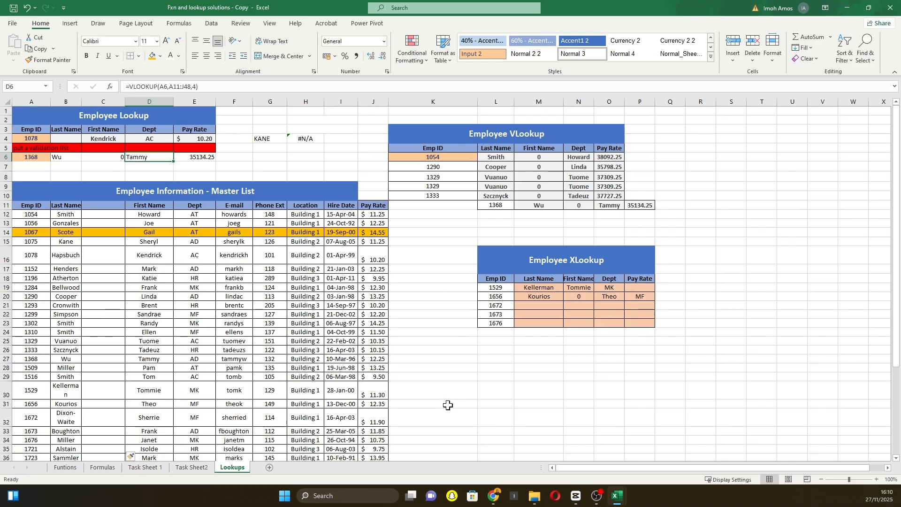
key("ctrl+z")
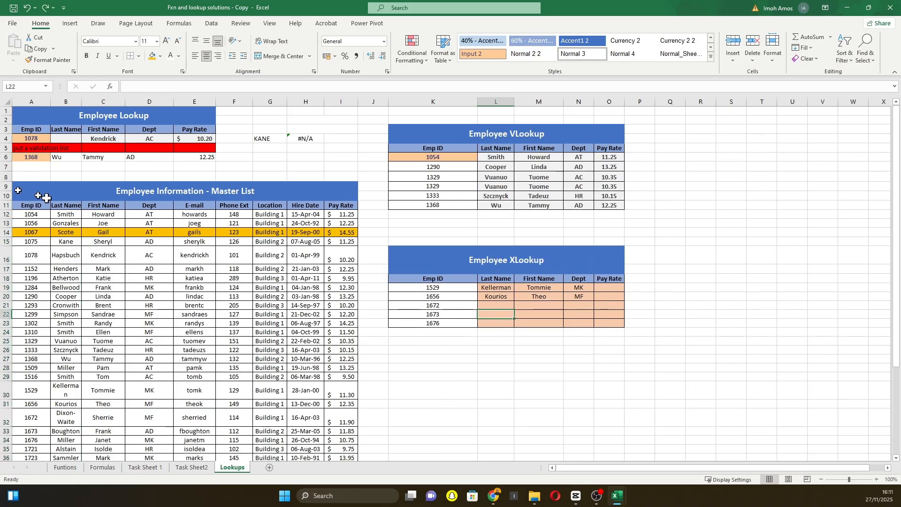
Step: Copy the master list's header and first record A11:I12 to K26, and clear the copied details in L27:S27
left_click_drag(31, 201, 346, 211)
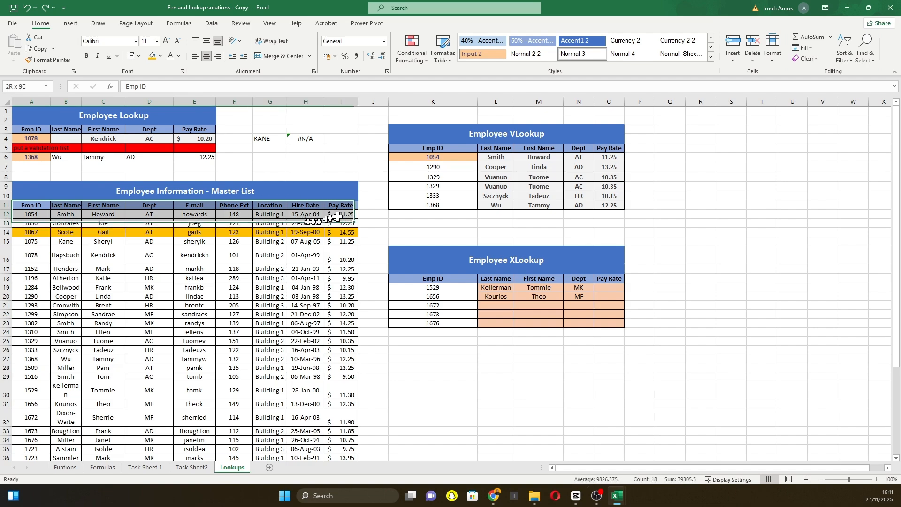
key("ctrl+c")
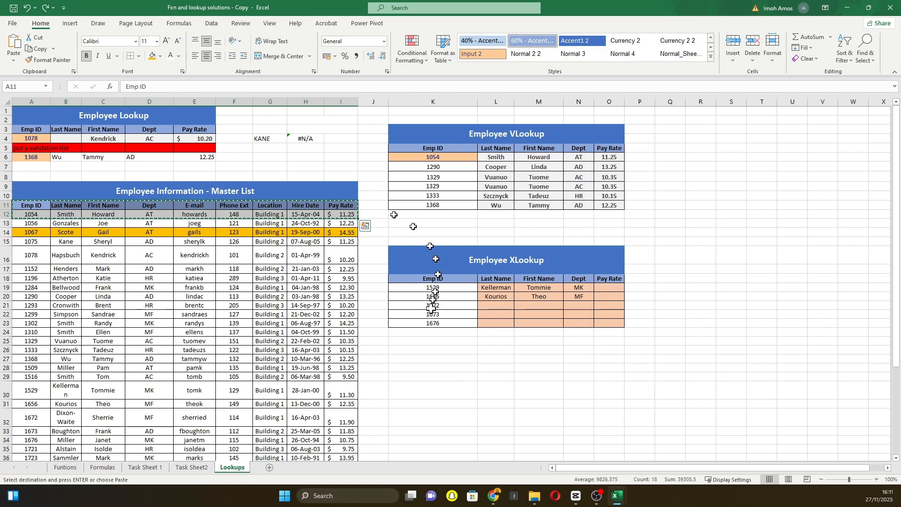
left_click(421, 349)
key("ctrl+v")
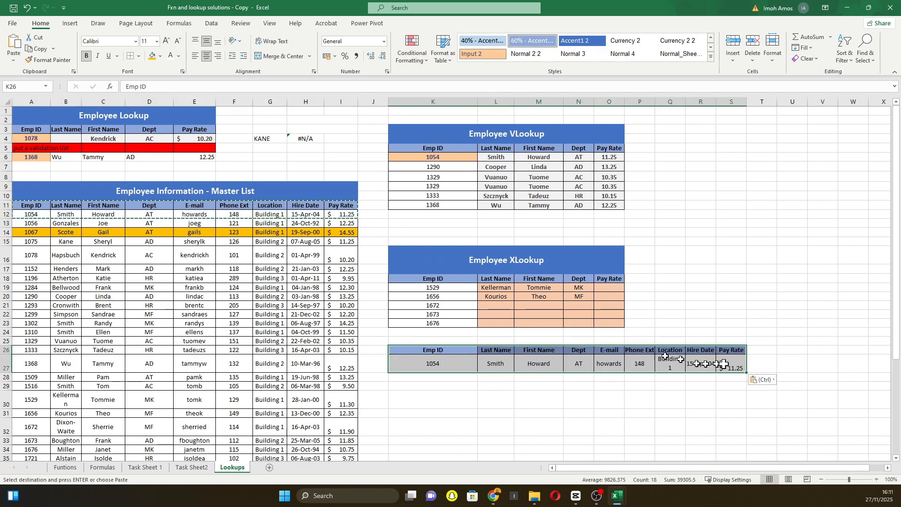
left_click(499, 367)
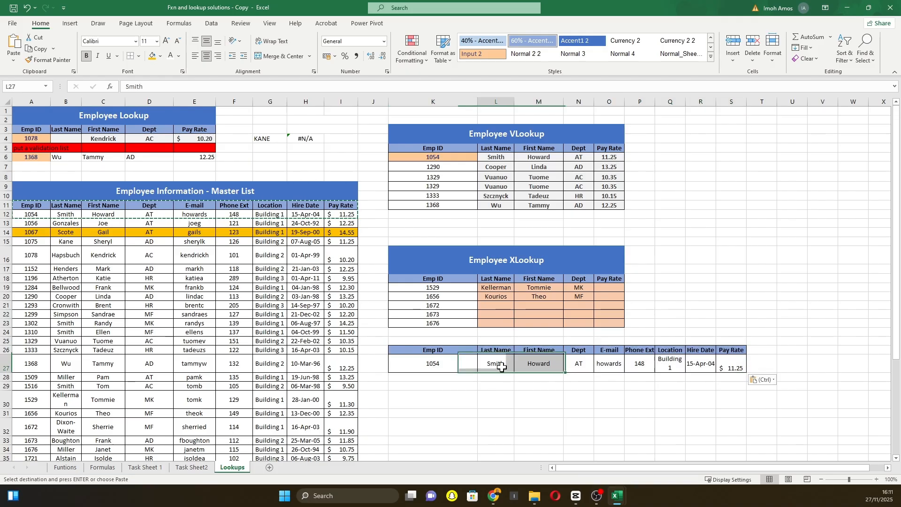
left_click_drag(500, 365, 734, 363)
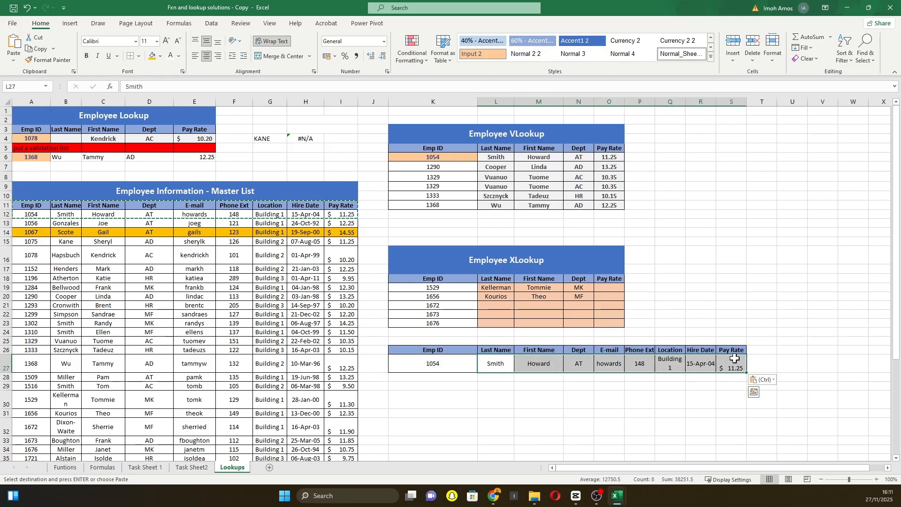
key("Delete")
Step: Replace the employee ID in K27 with the one listed in K21
left_click(447, 360)
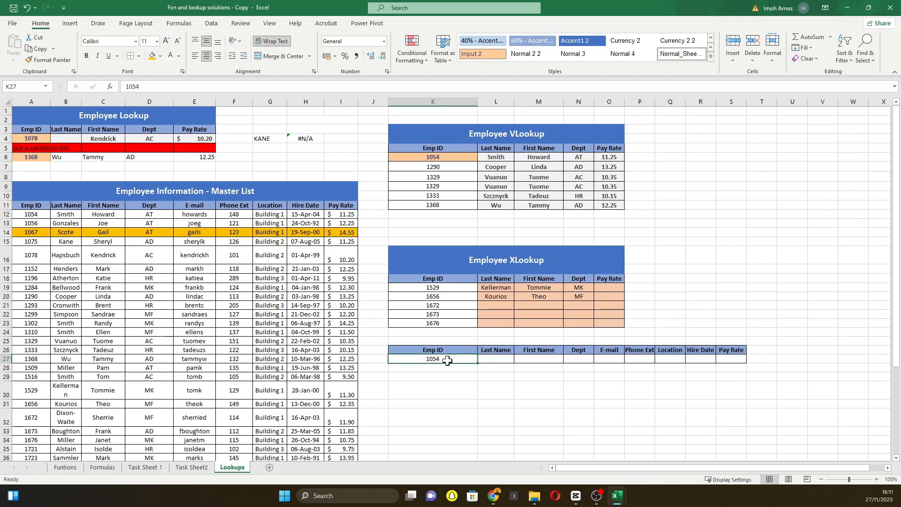
key("BackSpace")
type("167")
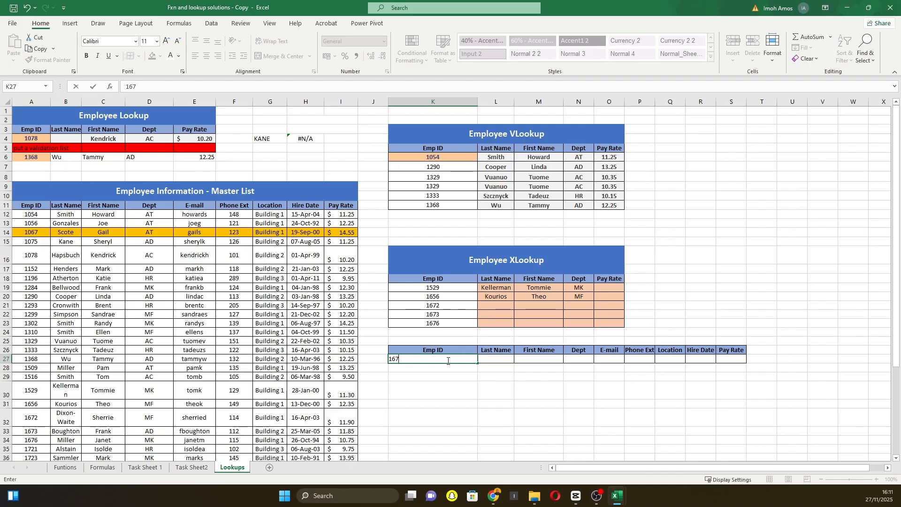
type("2")
left_click(444, 384)
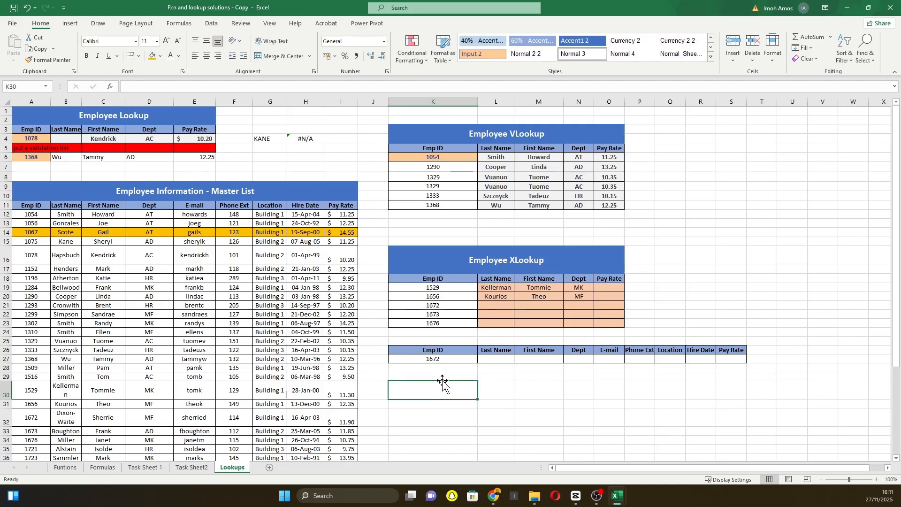
Step: Start an XLOOKUP formula in L27 with K27 as the lookup value and A11:A48 as the lookup array
left_click(497, 359)
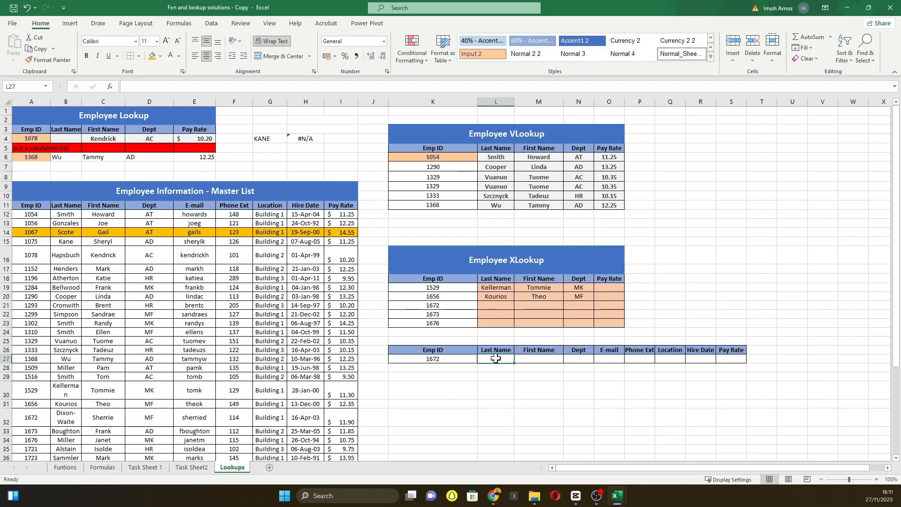
type("=xl")
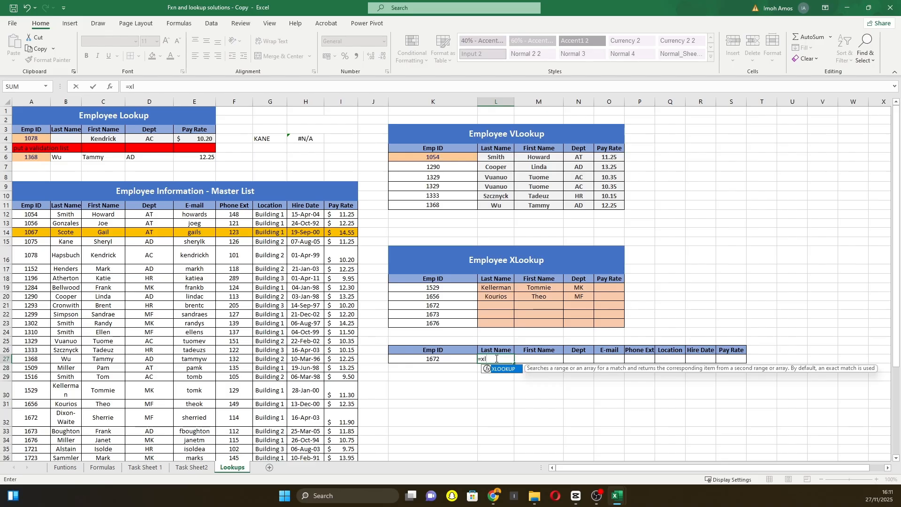
key("Tab")
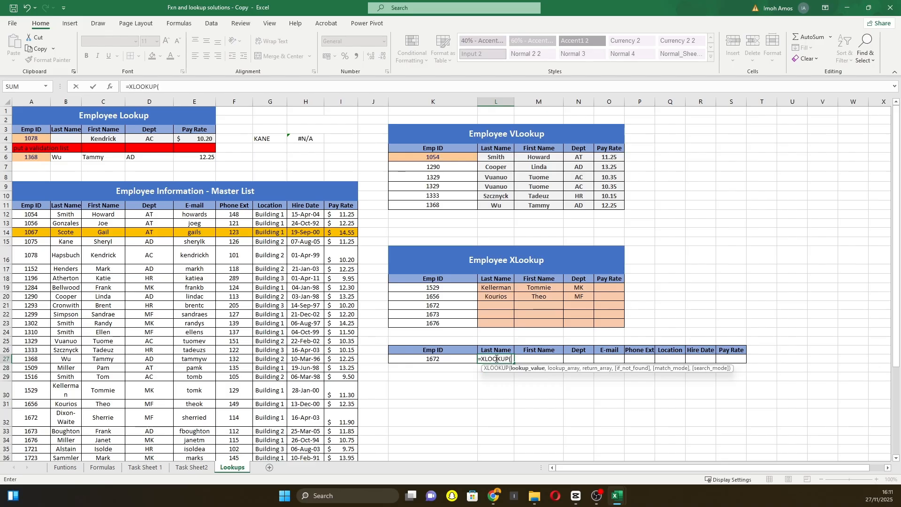
left_click(467, 360)
type(",")
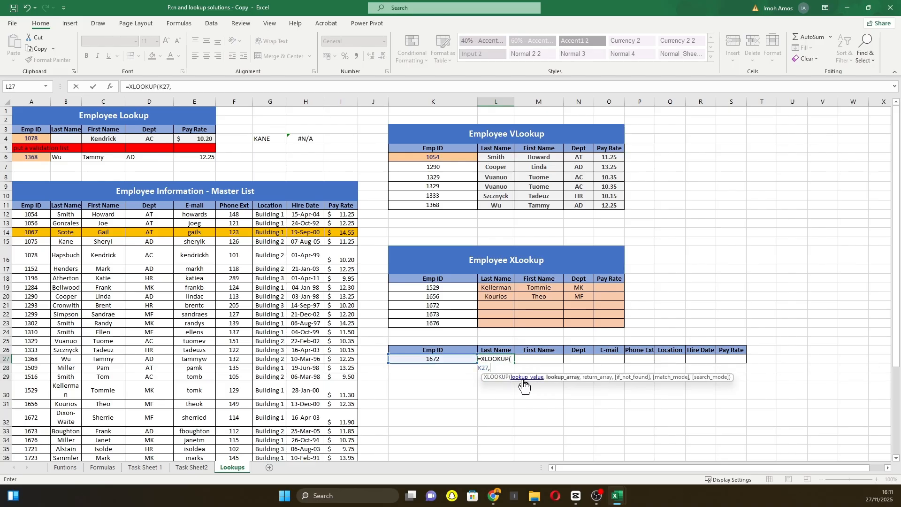
left_click(24, 205)
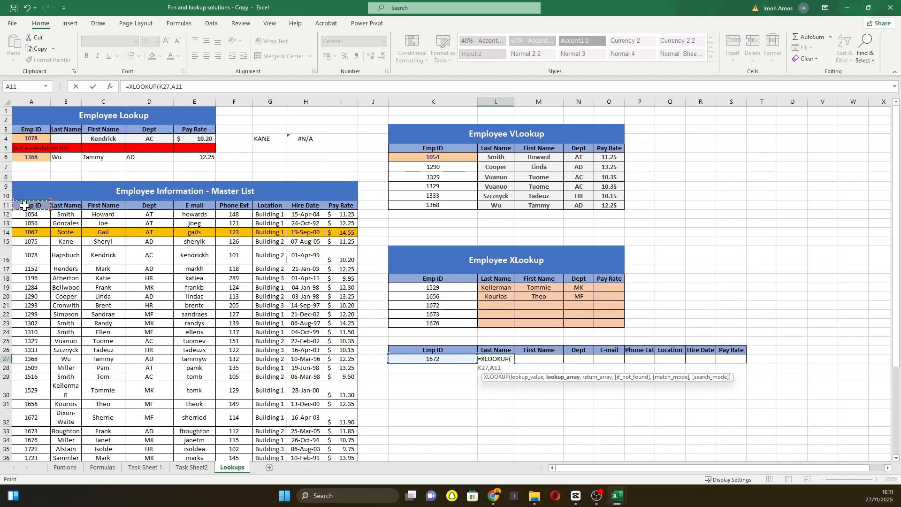
key("ctrl+shift+Down")
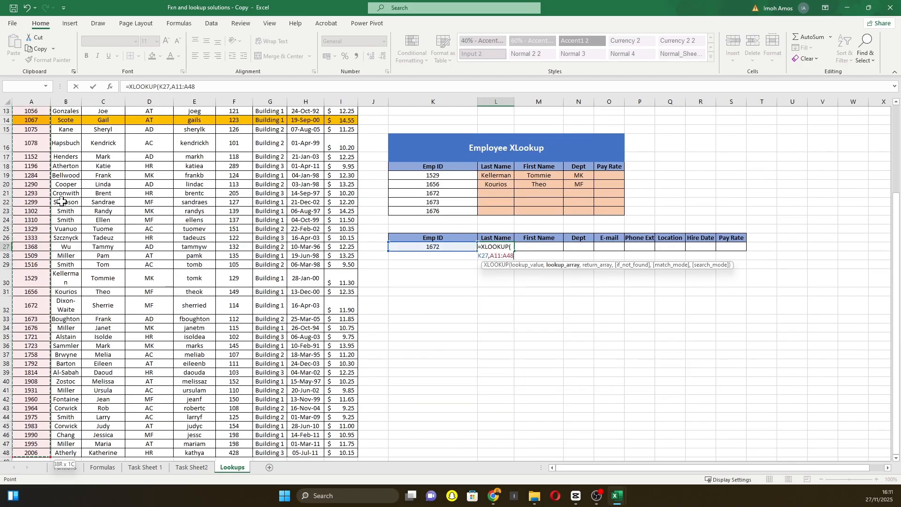
type(",")
Step: Complete the L27 XLOOKUP with the multi-column return array B11:I48, covering Last Name through Pay Rate
scroll(444, 296, "up", 3)
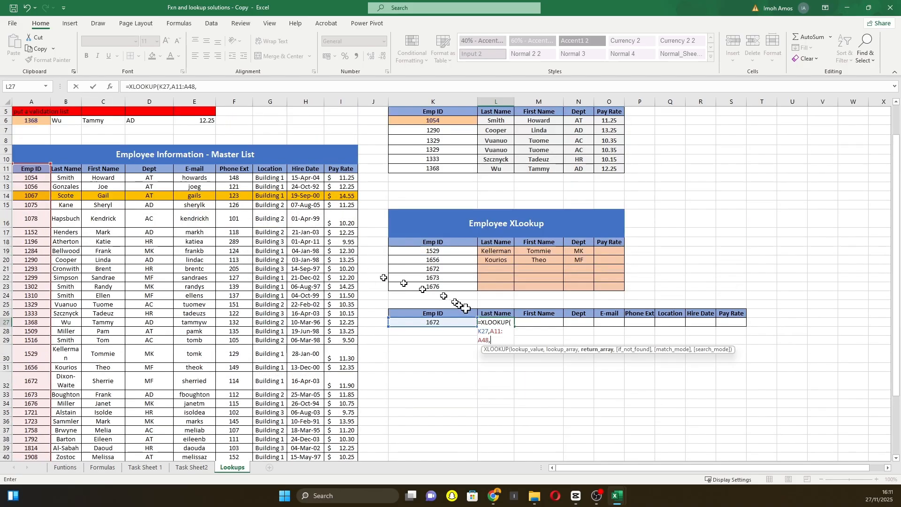
scroll(470, 310, "up", 2)
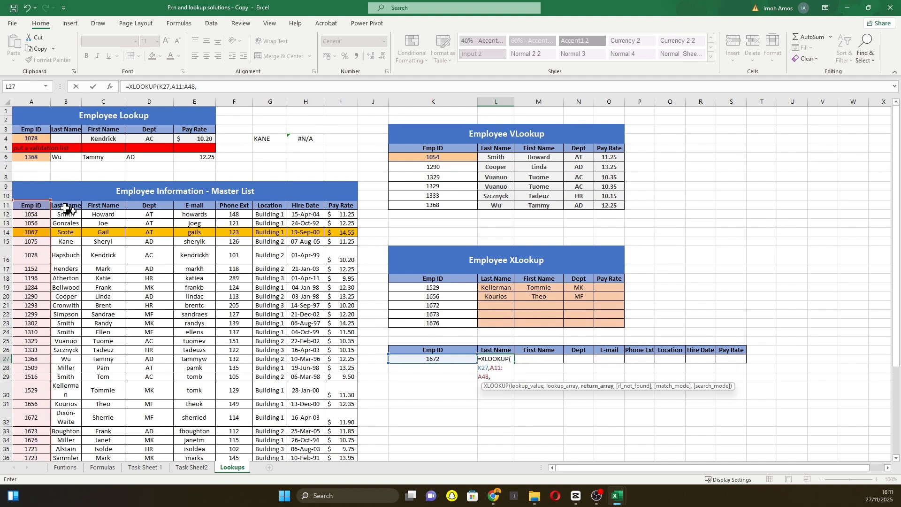
left_click_drag(62, 206, 358, 469)
key("Return")
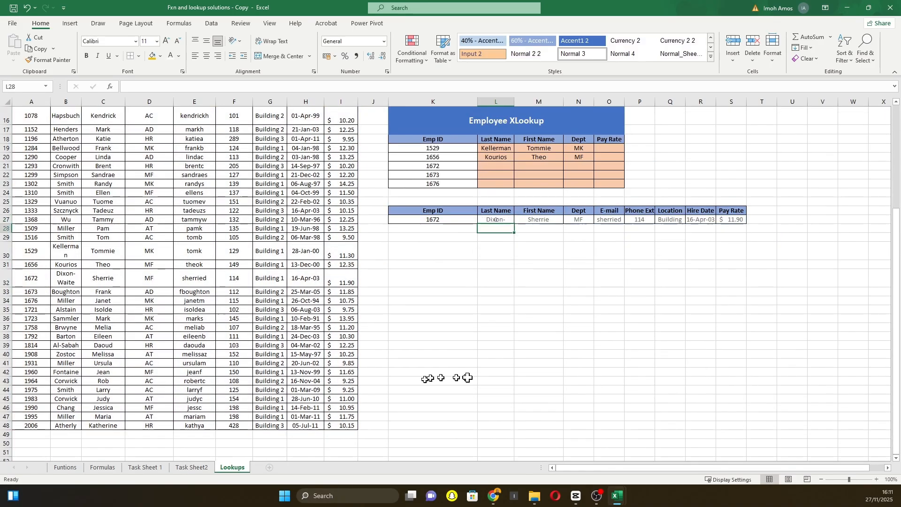
left_click(490, 309)
scroll(540, 310, "up", 5)
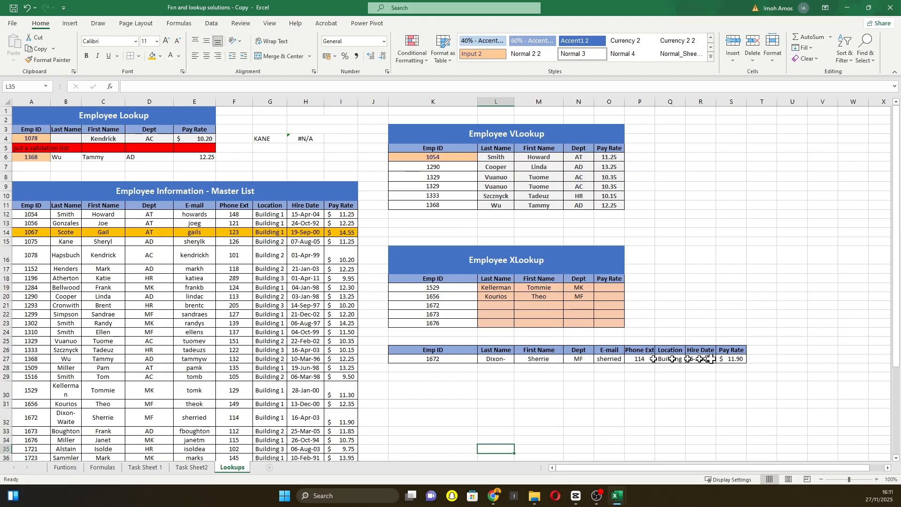
Step: Change the lookup ID in K27 to the first employee's ID from A12
left_click(448, 362)
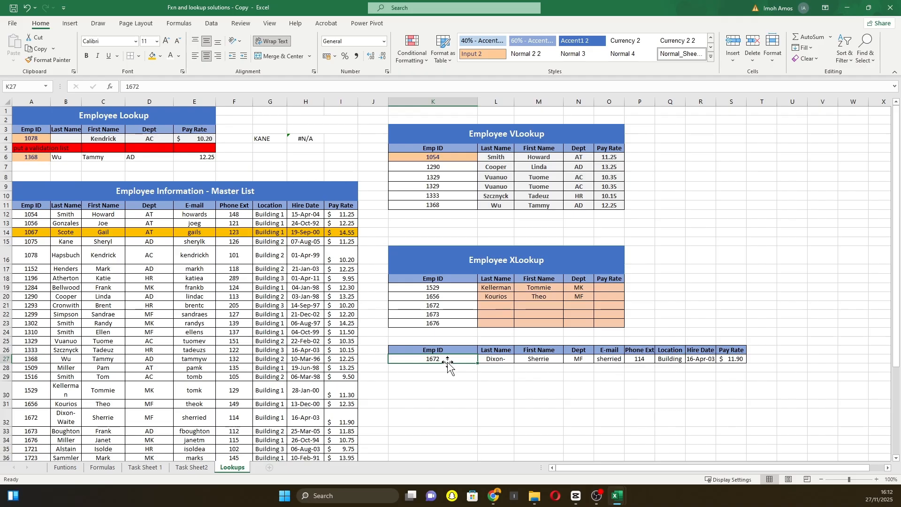
type("1054")
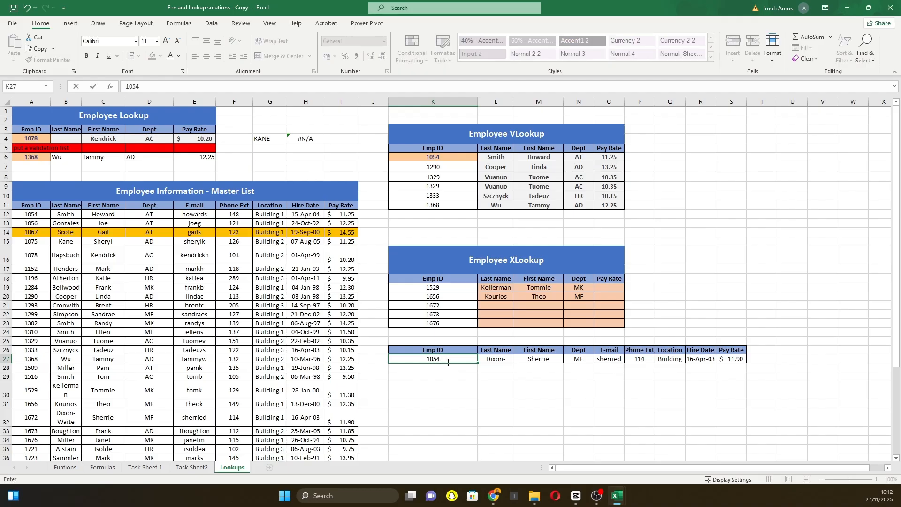
key("Return")
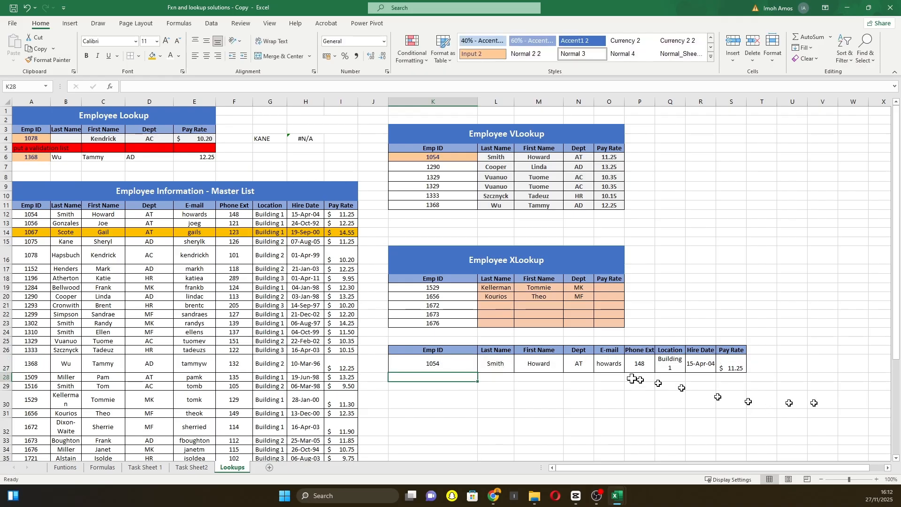